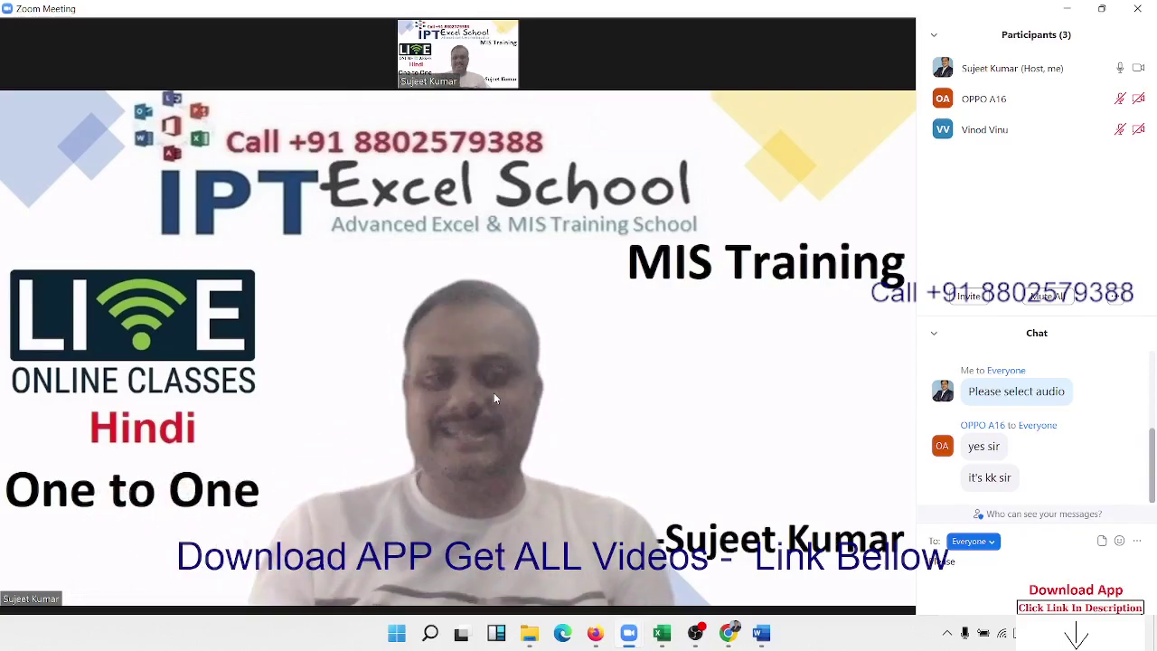
Step: Share the Excel window in Zoom and drag the floating video panel to the top-right
{"action": "mouse_move", "coordinate": [529, 501]}
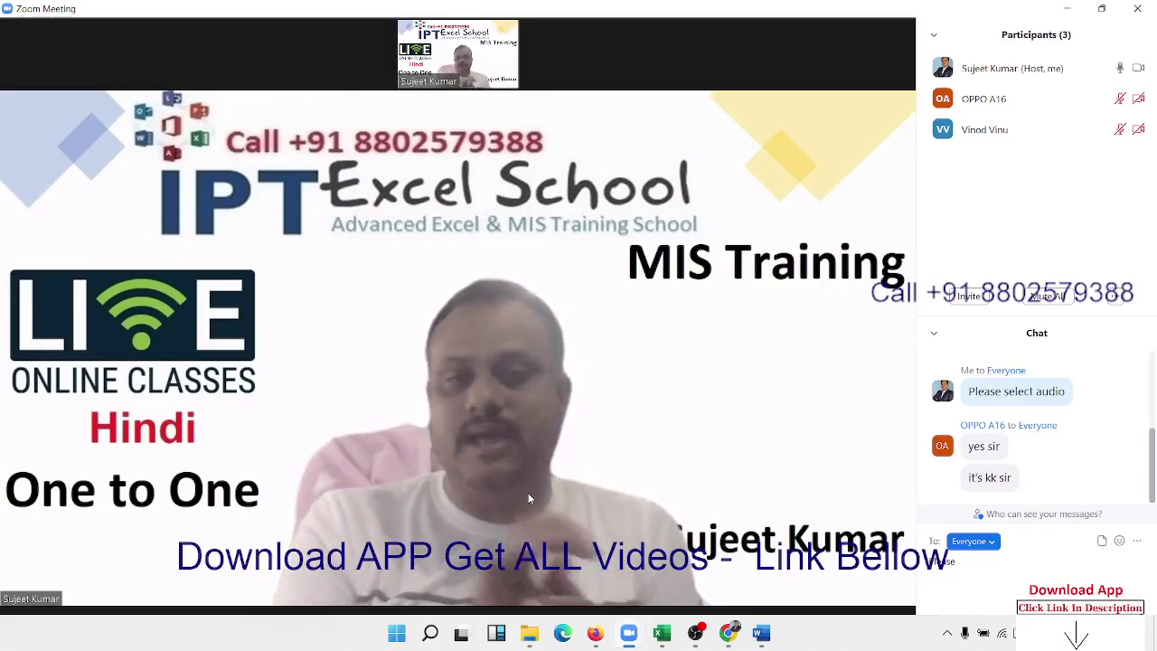
{"action": "mouse_move", "coordinate": [528, 498]}
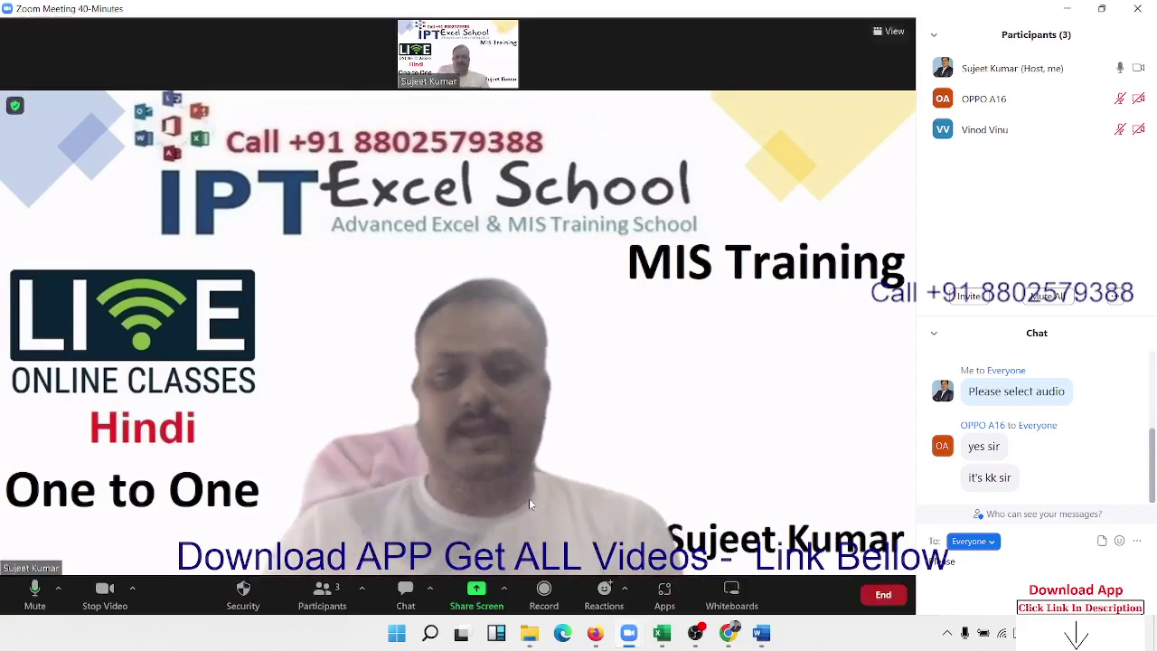
{"action": "left_click", "coordinate": [479, 609]}
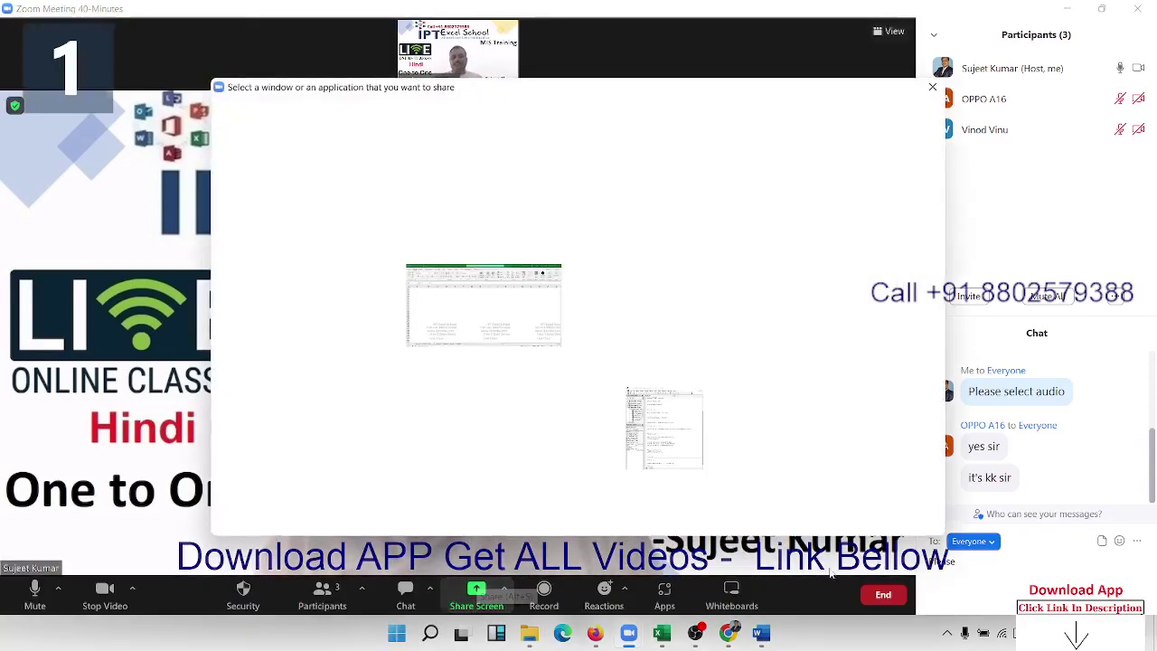
{"action": "left_click", "coordinate": [895, 521]}
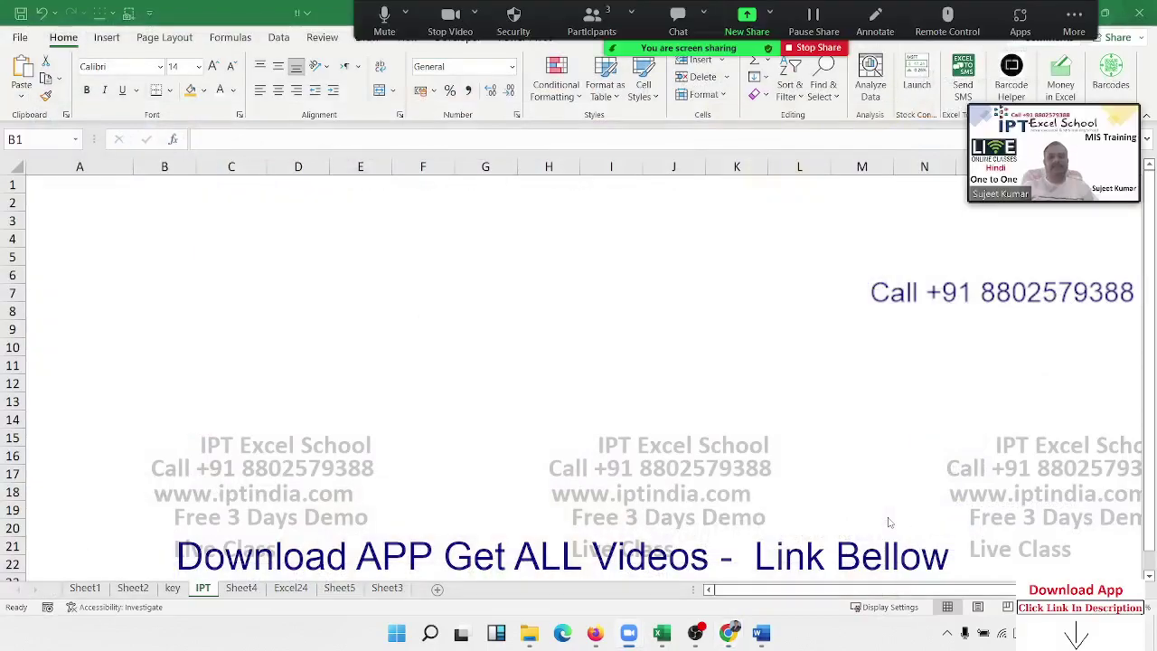
{"action": "mouse_move", "coordinate": [1099, 206]}
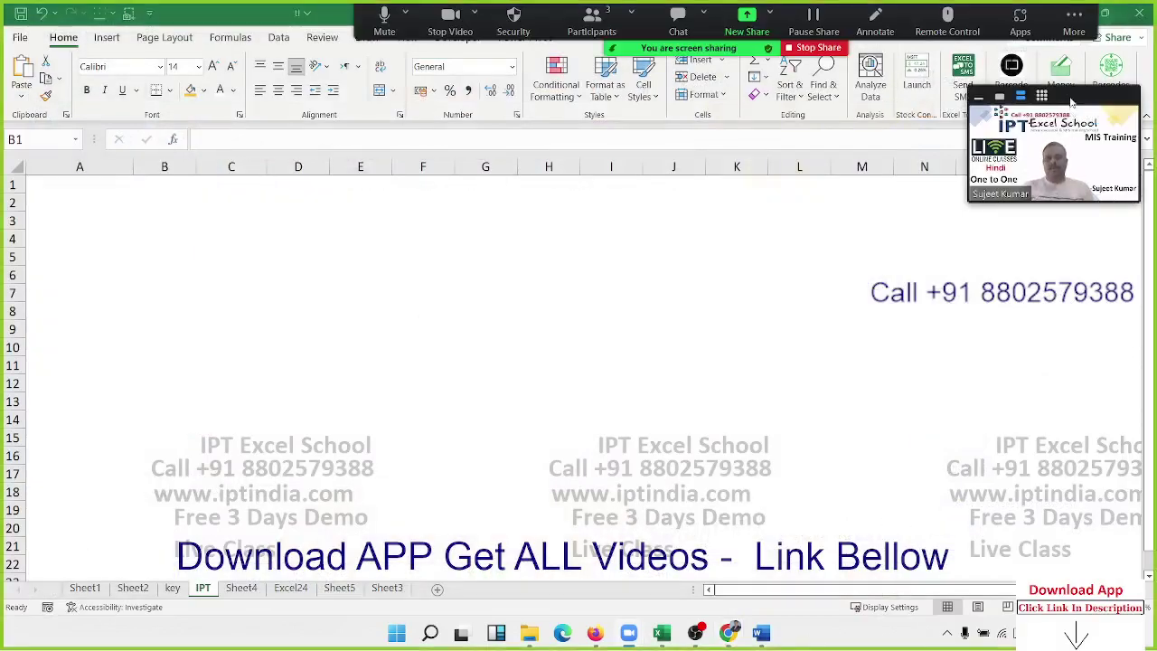
{"action": "left_click_drag", "start_coordinate": [1072, 101], "coordinate": [1088, 72]}
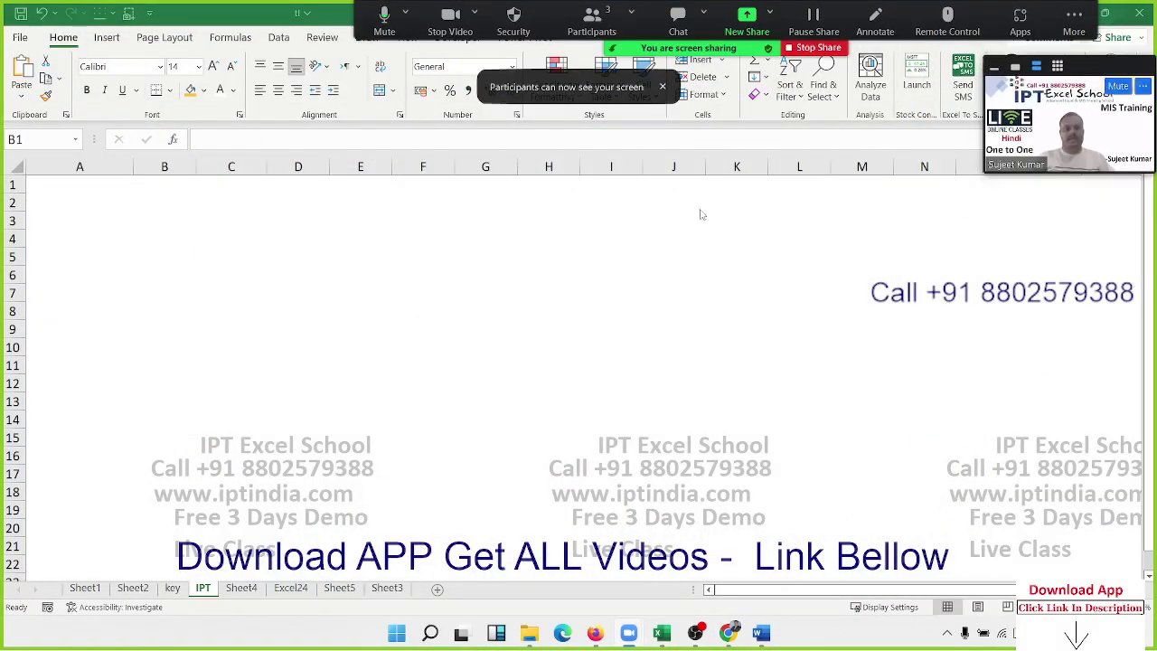
{"action": "key", "text": "ctrl+space"}
Step: Enter the headings VBA in B2 and Macros in C3, then show the Developer tab
{"action": "left_click", "coordinate": [182, 223]}
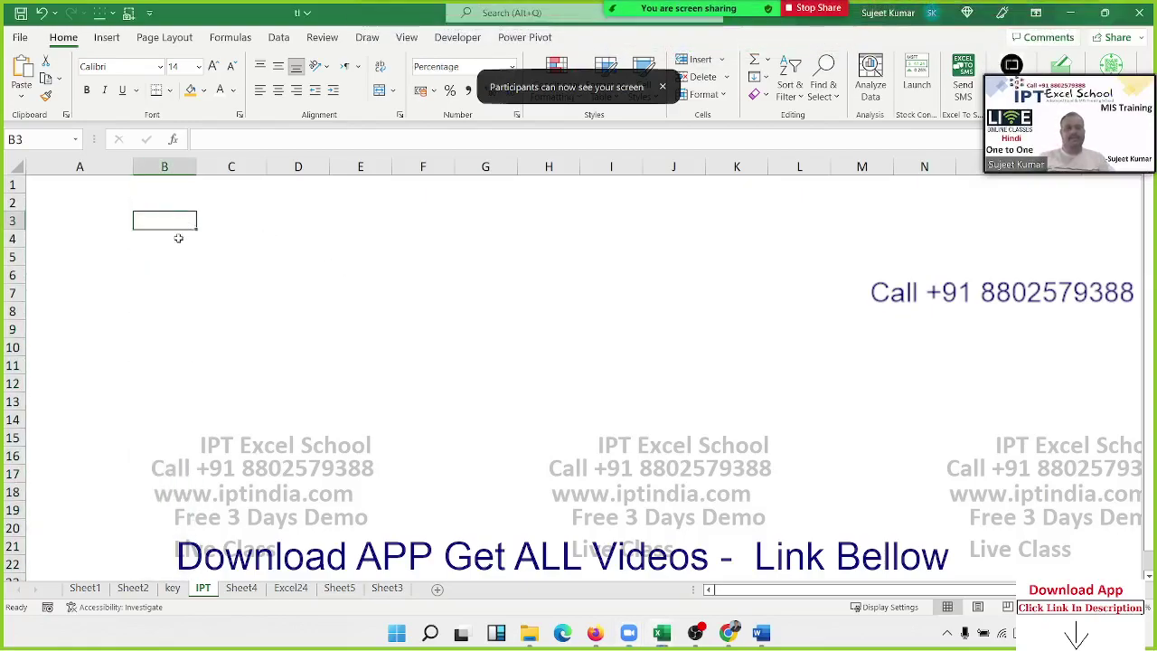
{"action": "left_click", "coordinate": [119, 206]}
{"action": "key", "text": "Right"}
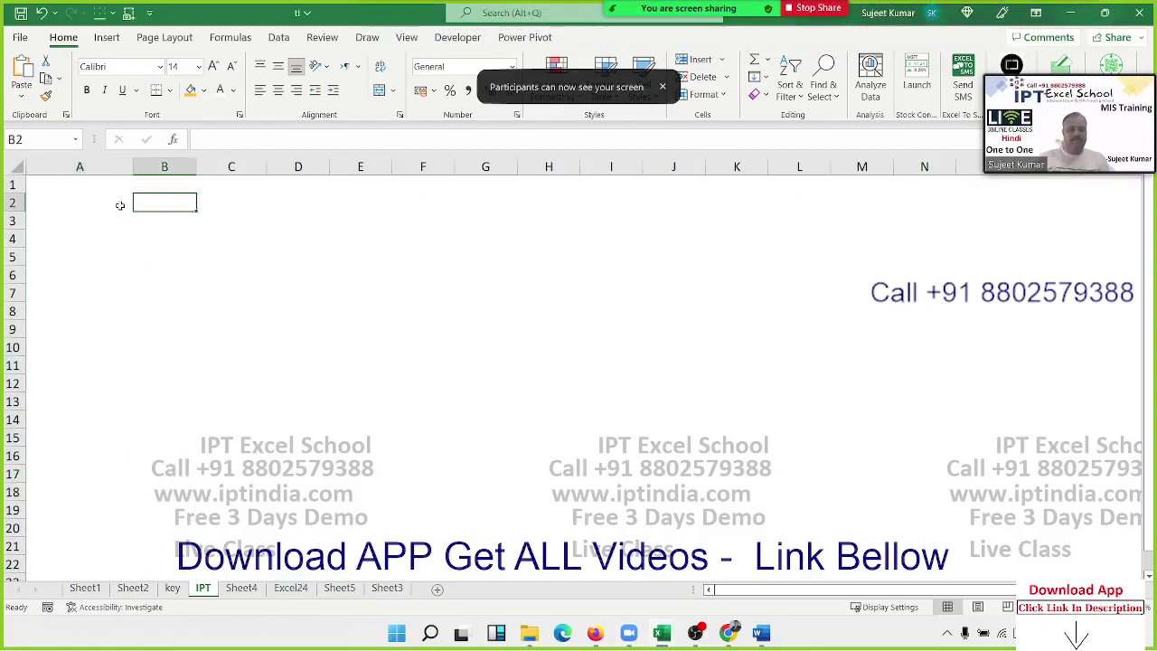
{"action": "type", "text": "VBA"}
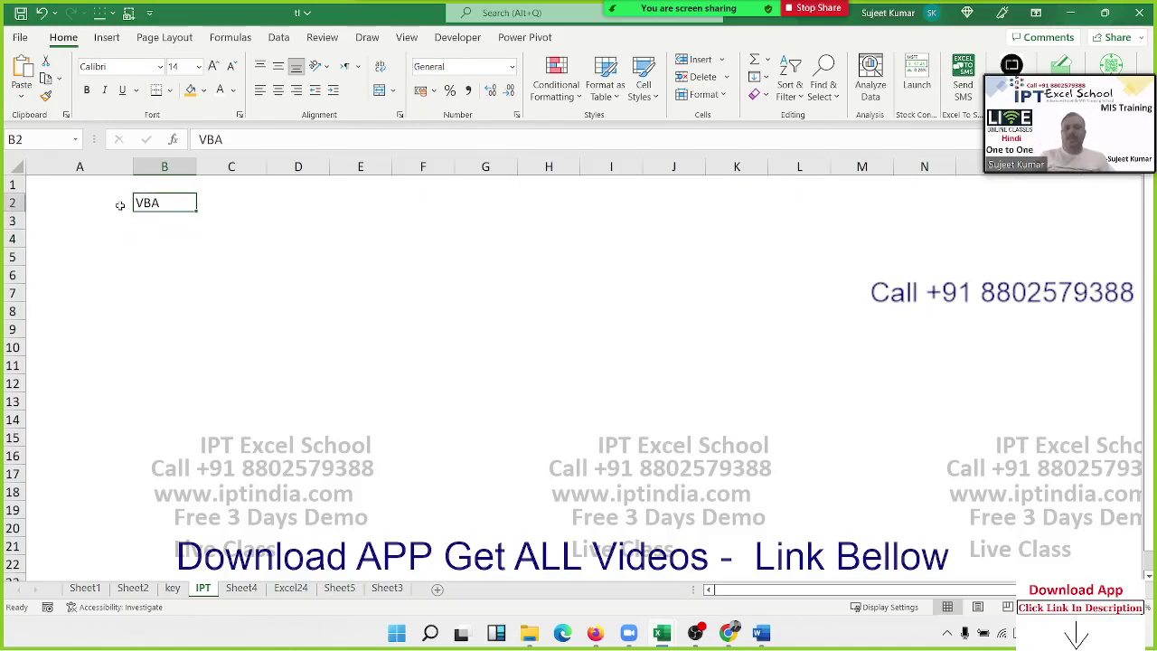
{"action": "key", "text": "Right"}
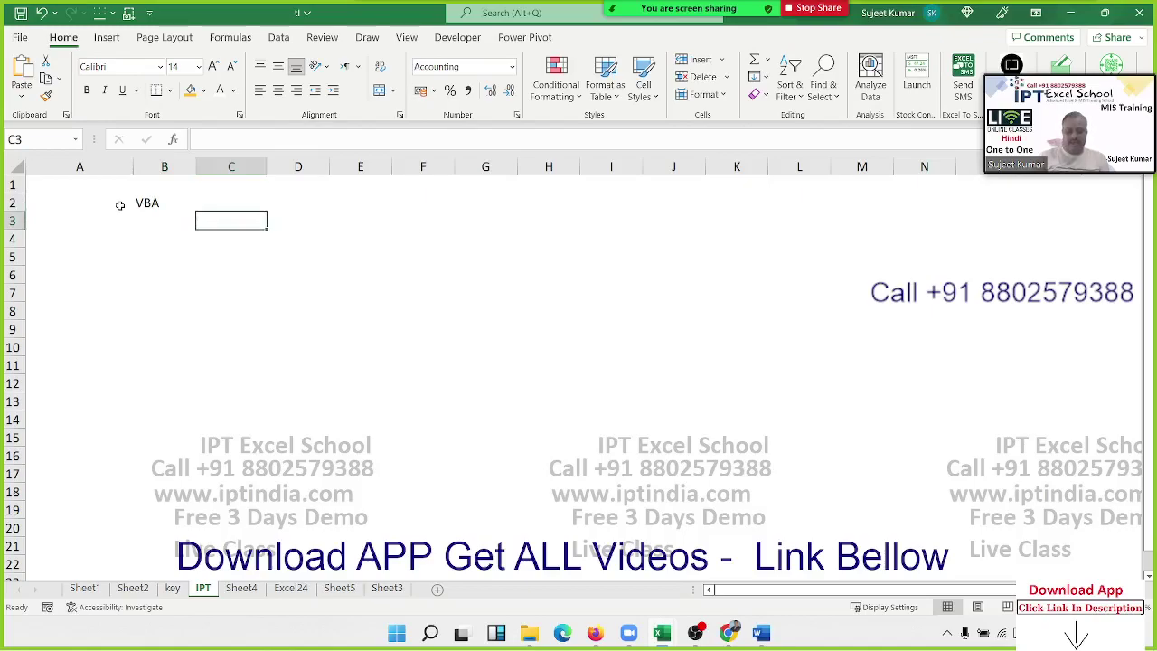
{"action": "type", "text": "Macros"}
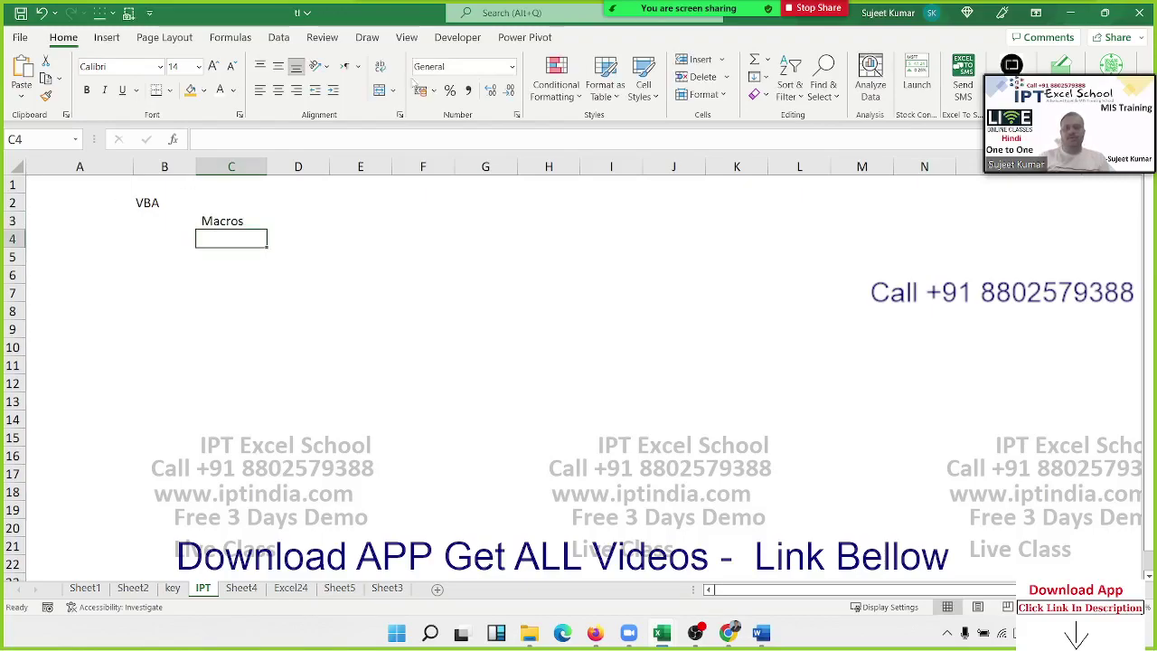
{"action": "left_click", "coordinate": [458, 44]}
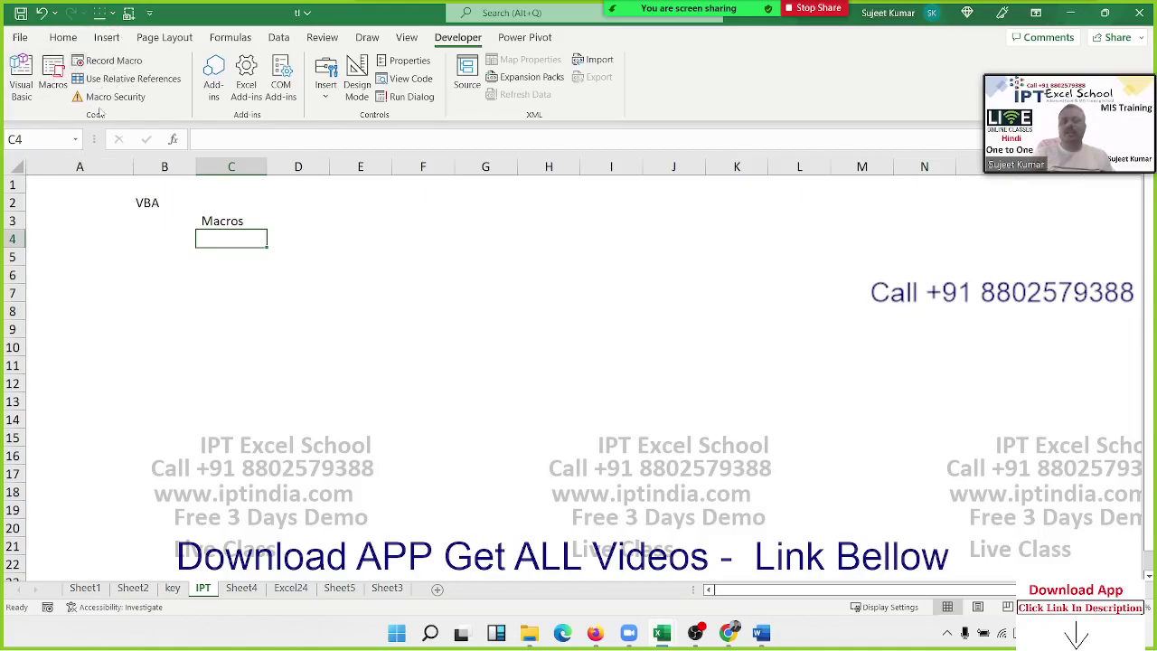
Step: Record Macro1 typing 'Name' into cell H2, then stop the recording
{"action": "left_click", "coordinate": [161, 206]}
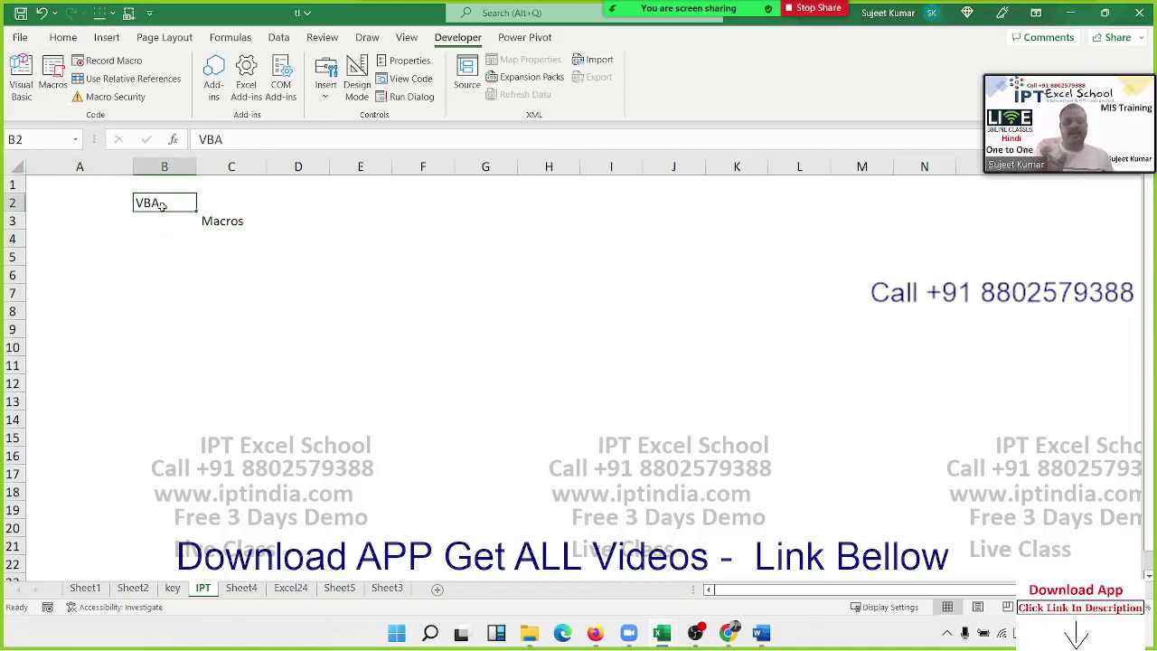
{"action": "left_click", "coordinate": [258, 323]}
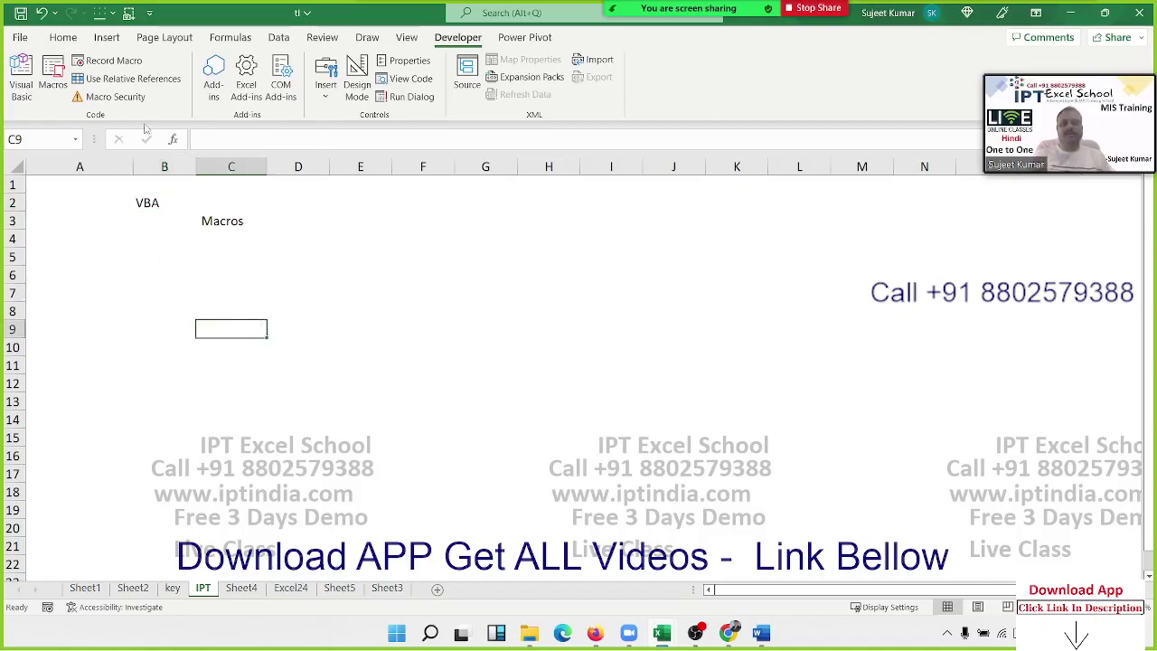
{"action": "left_click", "coordinate": [110, 60]}
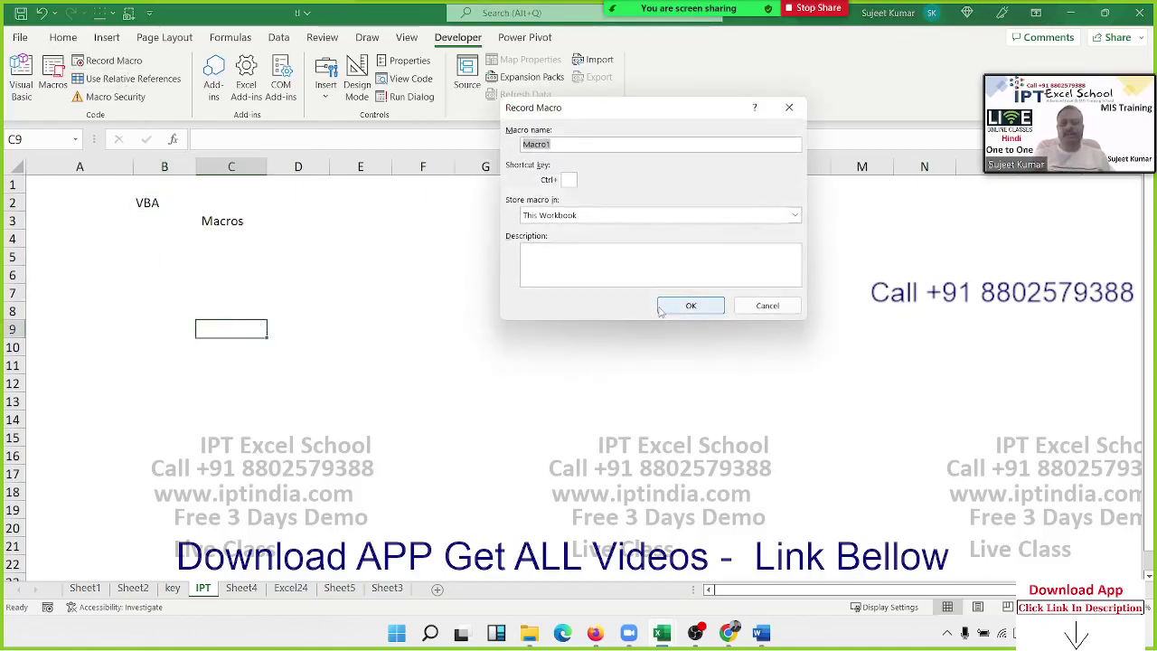
{"action": "left_click", "coordinate": [690, 305]}
{"action": "left_click", "coordinate": [566, 198]}
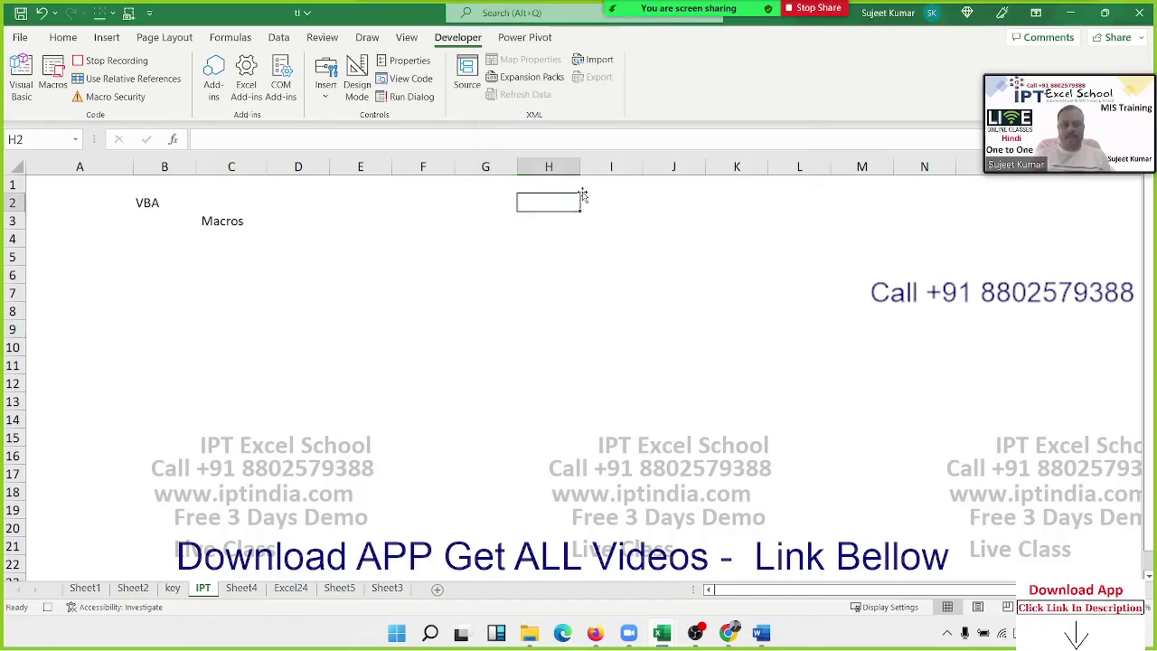
{"action": "type", "text": "N"}
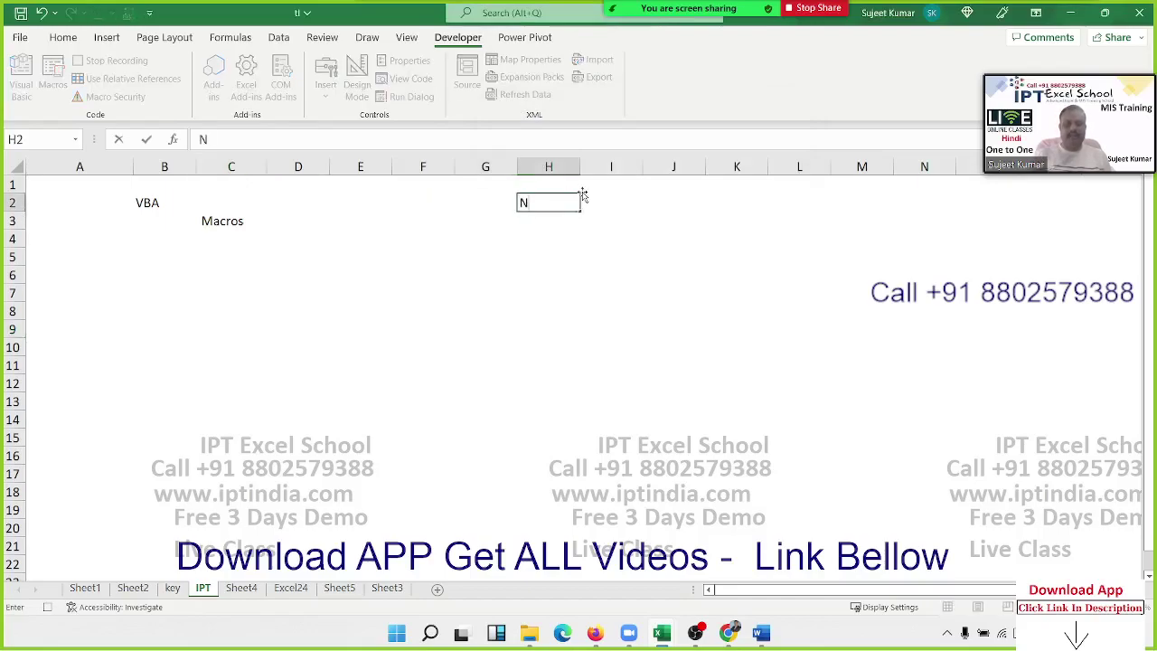
{"action": "type", "text": "ame"}
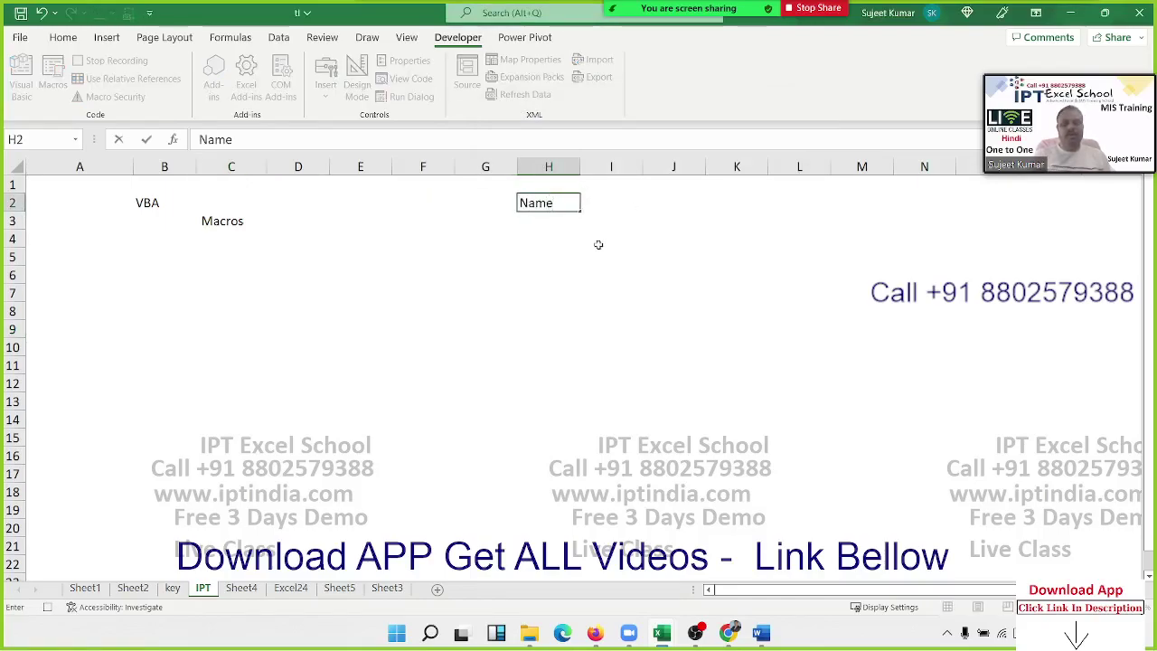
{"action": "left_click", "coordinate": [599, 243]}
{"action": "left_click", "coordinate": [109, 61]}
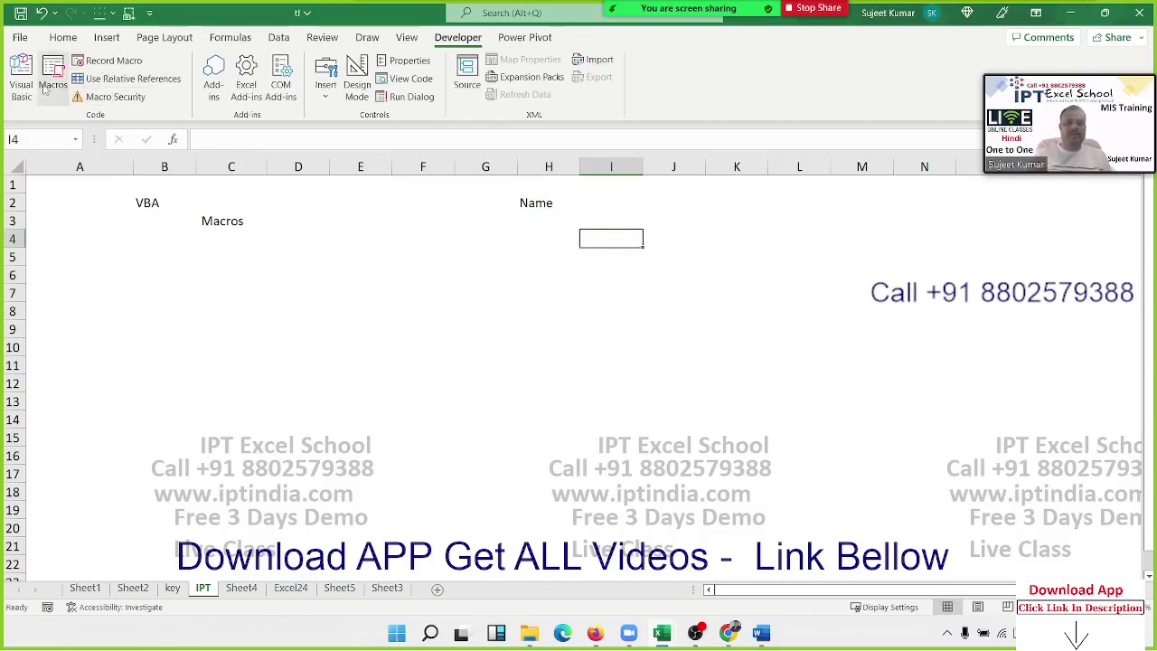
Step: Open Macro1's recorded code in the VBA editor
{"action": "left_click", "coordinate": [53, 72]}
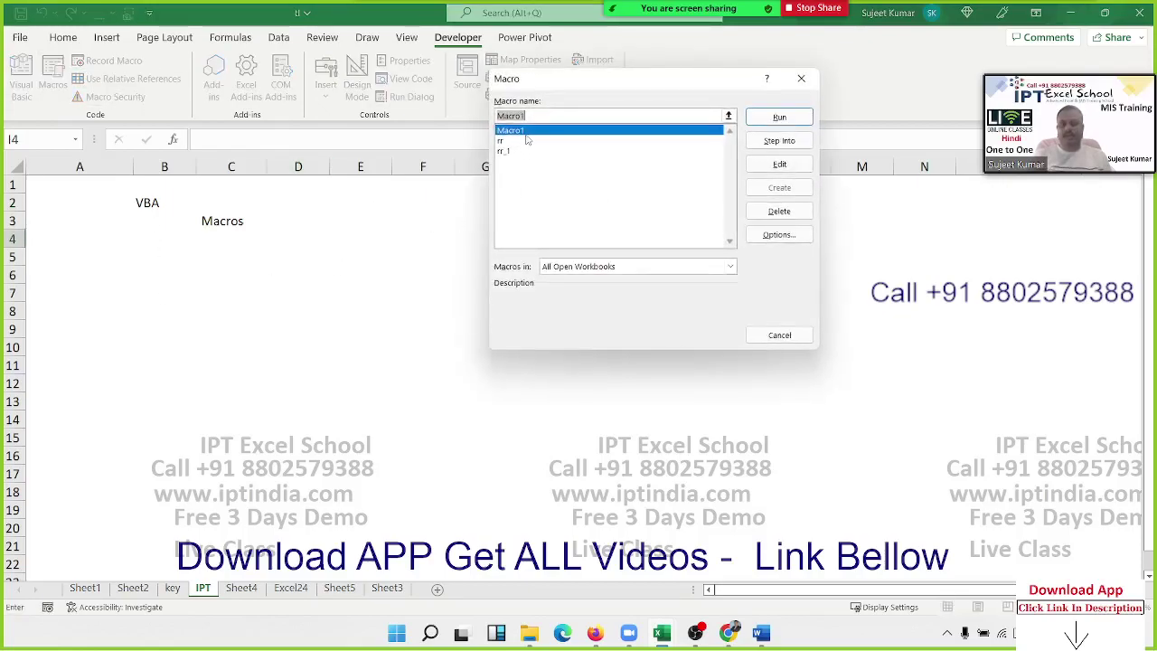
{"action": "left_click", "coordinate": [758, 164]}
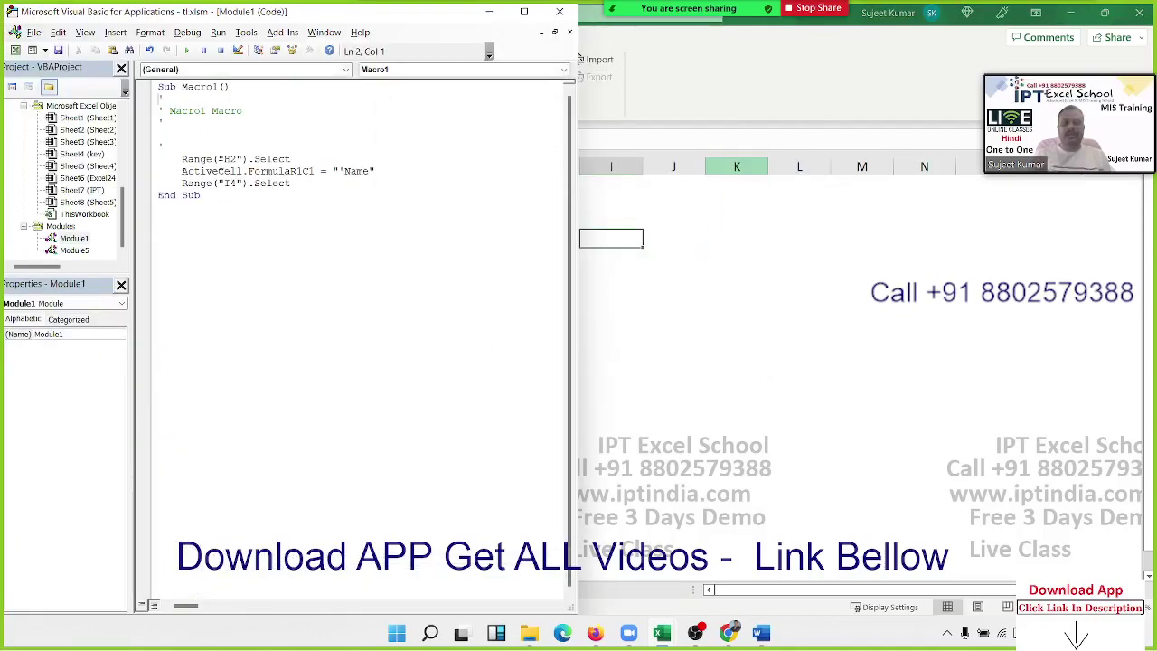
{"action": "double_click", "coordinate": [208, 162]}
{"action": "left_click_drag", "start_coordinate": [325, 196], "coordinate": [147, 88]}
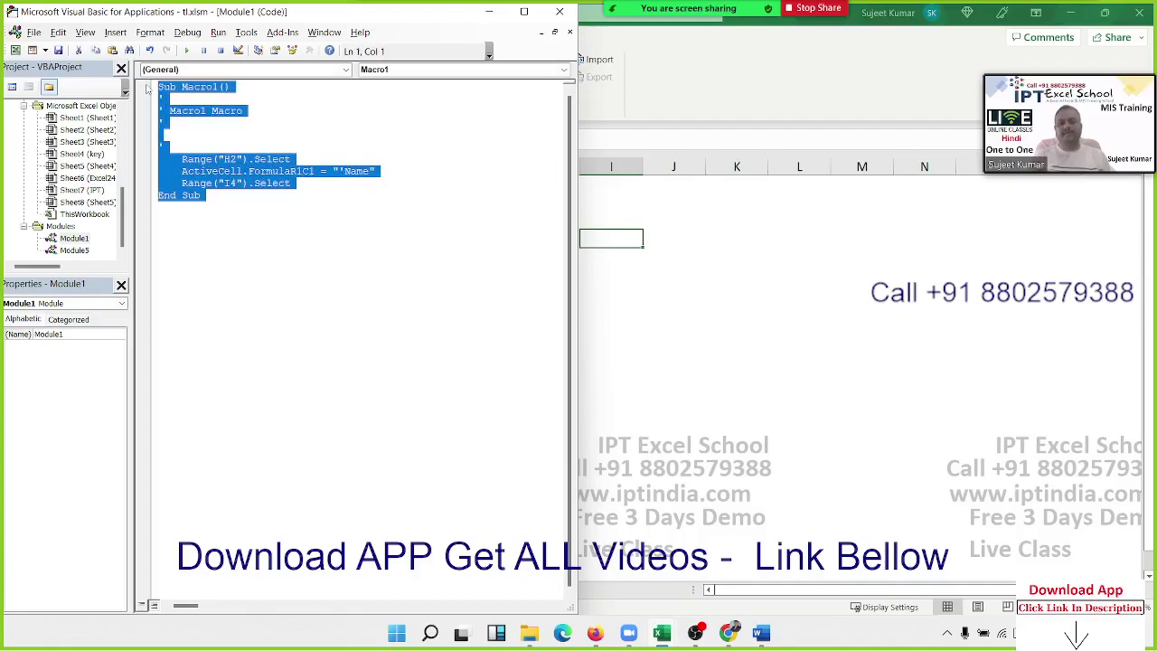
Step: Write a Sub rr_12 procedure containing Range("K2").Value = "City"
{"action": "left_click", "coordinate": [206, 218]}
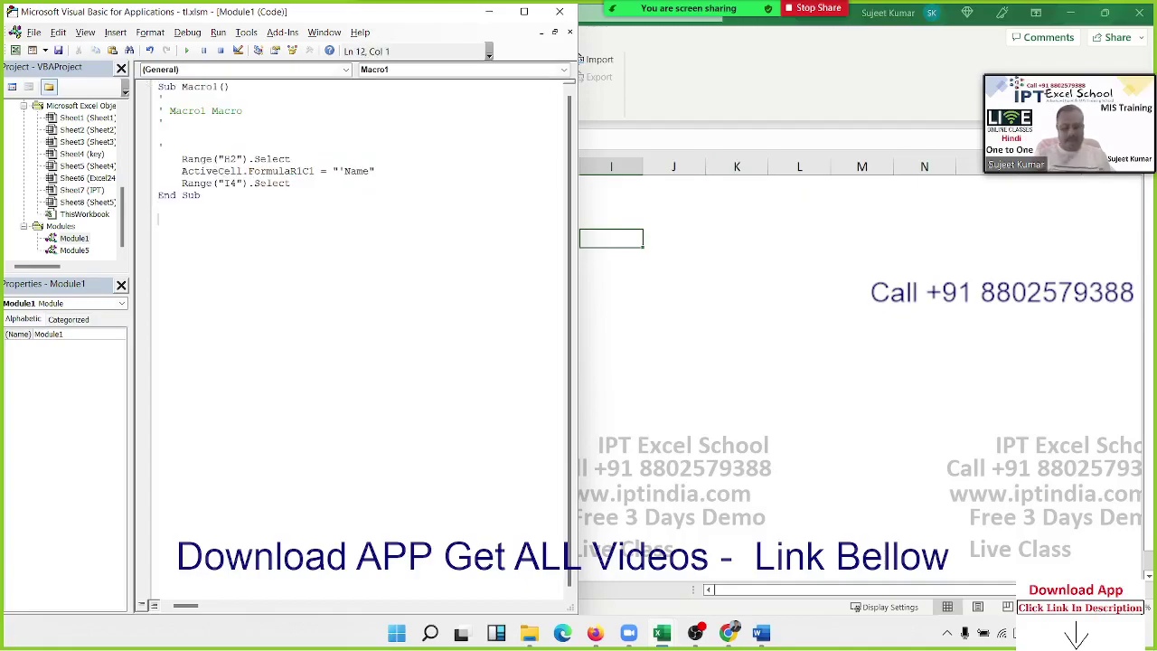
{"action": "type", "text": "subrr "}
{"action": "type", "text": "12"}
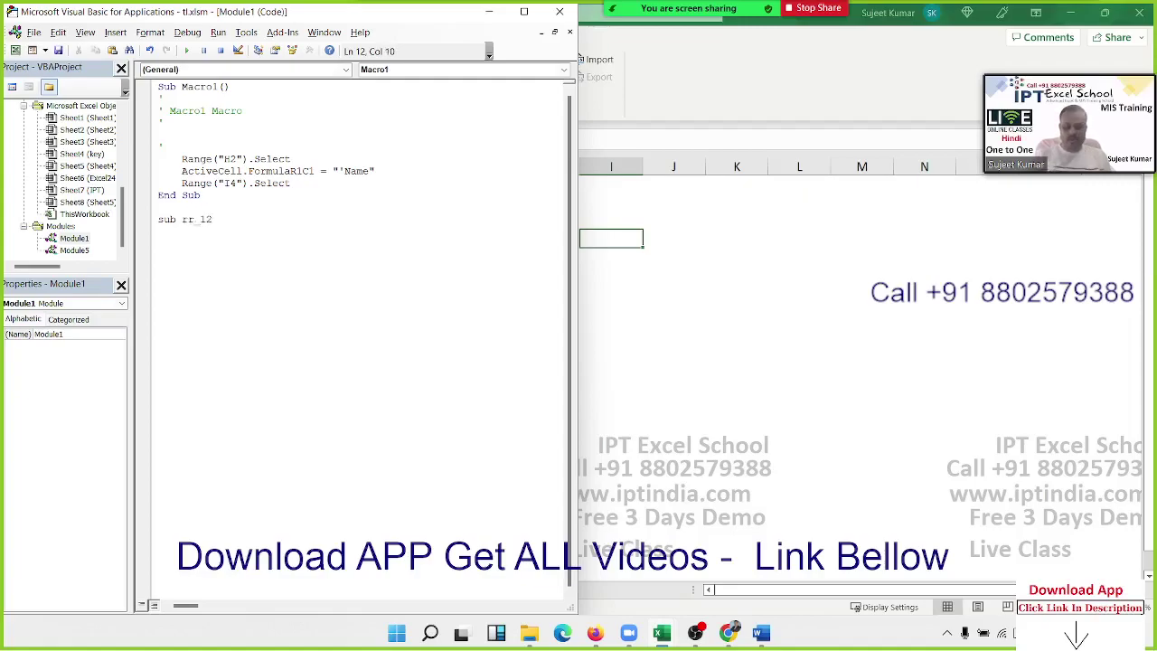
{"action": "key", "text": "Return"}
{"action": "key", "text": "Return"}
{"action": "key", "text": "Return"}
{"action": "key", "text": "Return"}
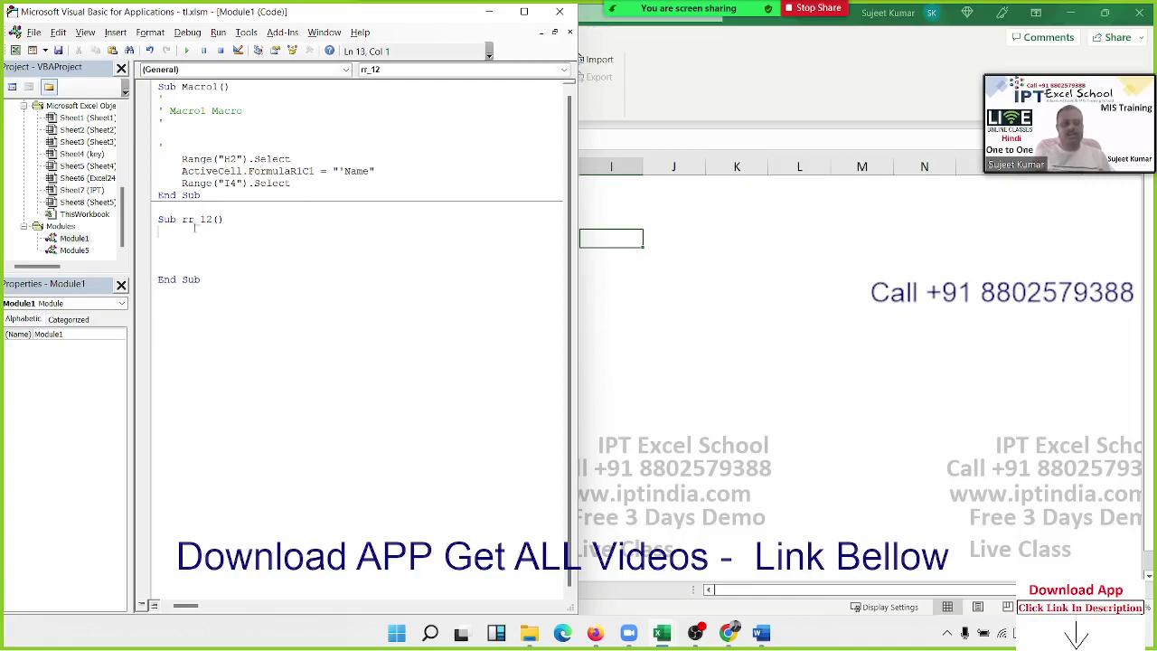
{"action": "key", "text": "Return"}
{"action": "type", "text": "range"}
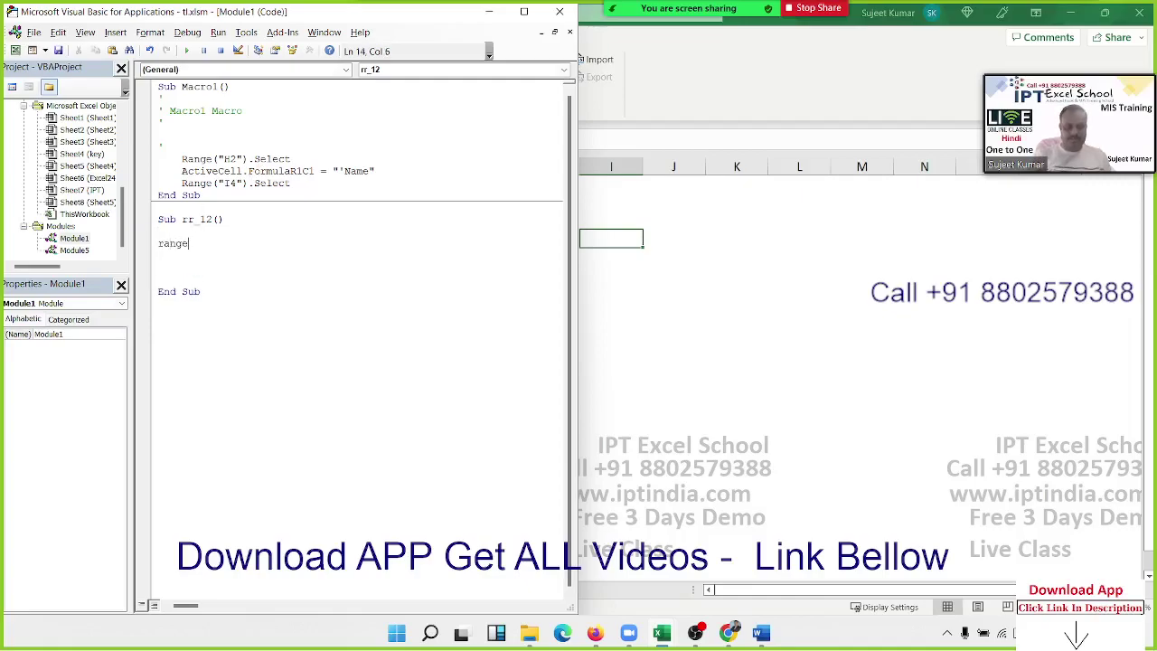
{"action": "type", "text": "(\"A"}
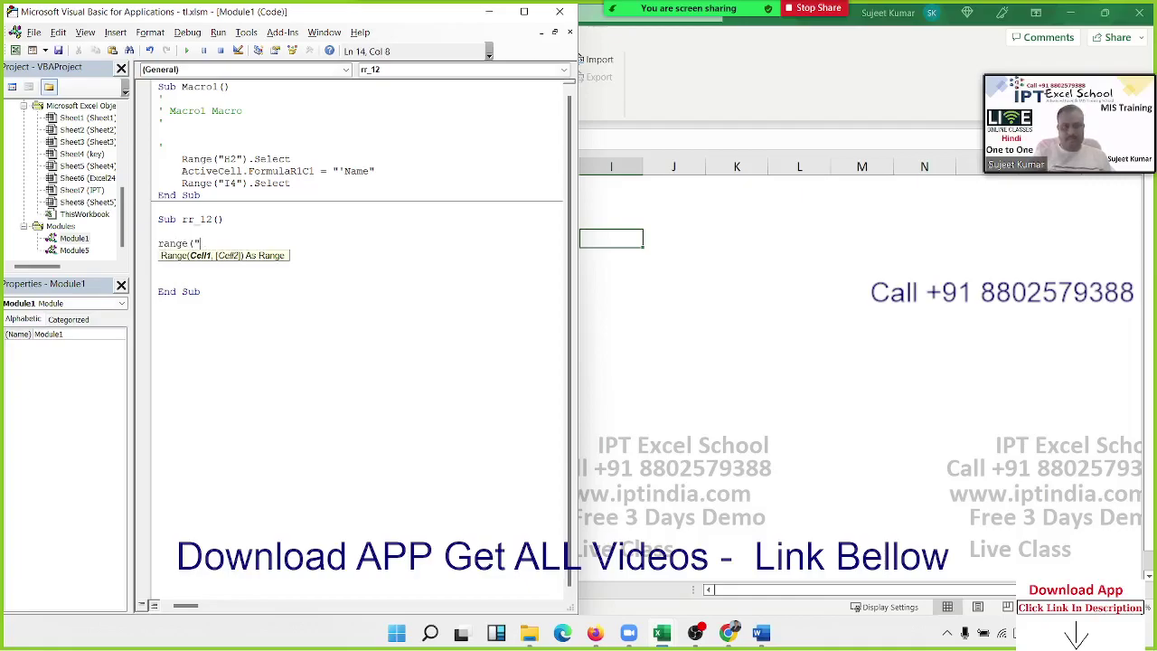
{"action": "type", "text": "X1"}
{"action": "key", "text": "BackSpace"}
{"action": "type", "text": "2\""}
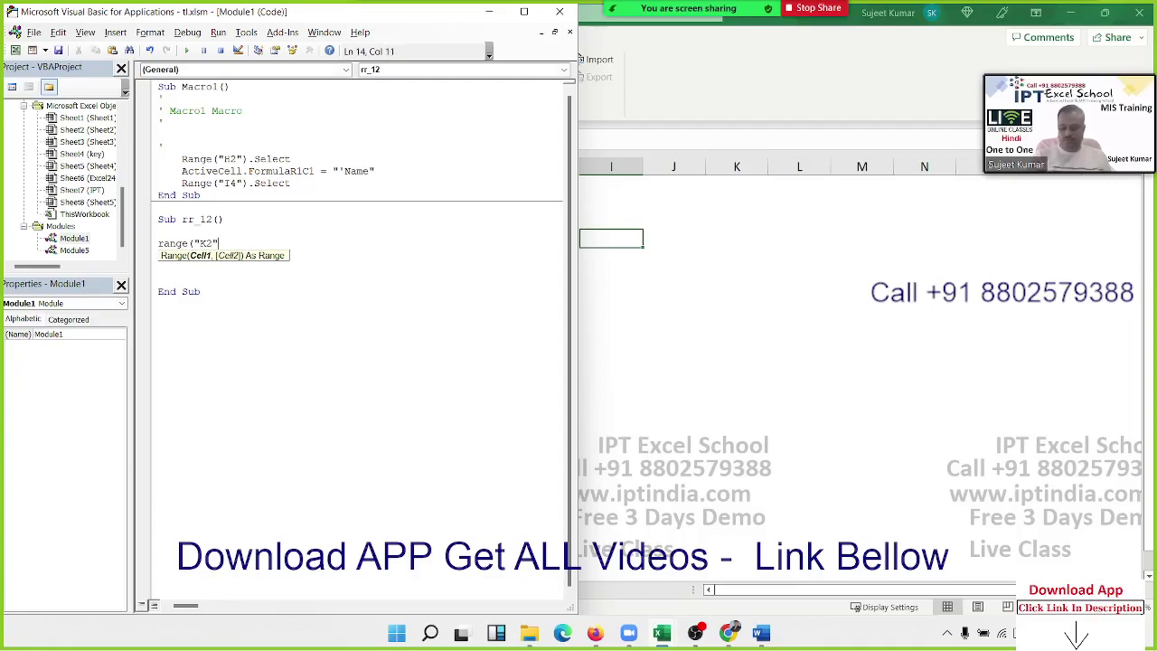
{"action": "type", "text": ").va"}
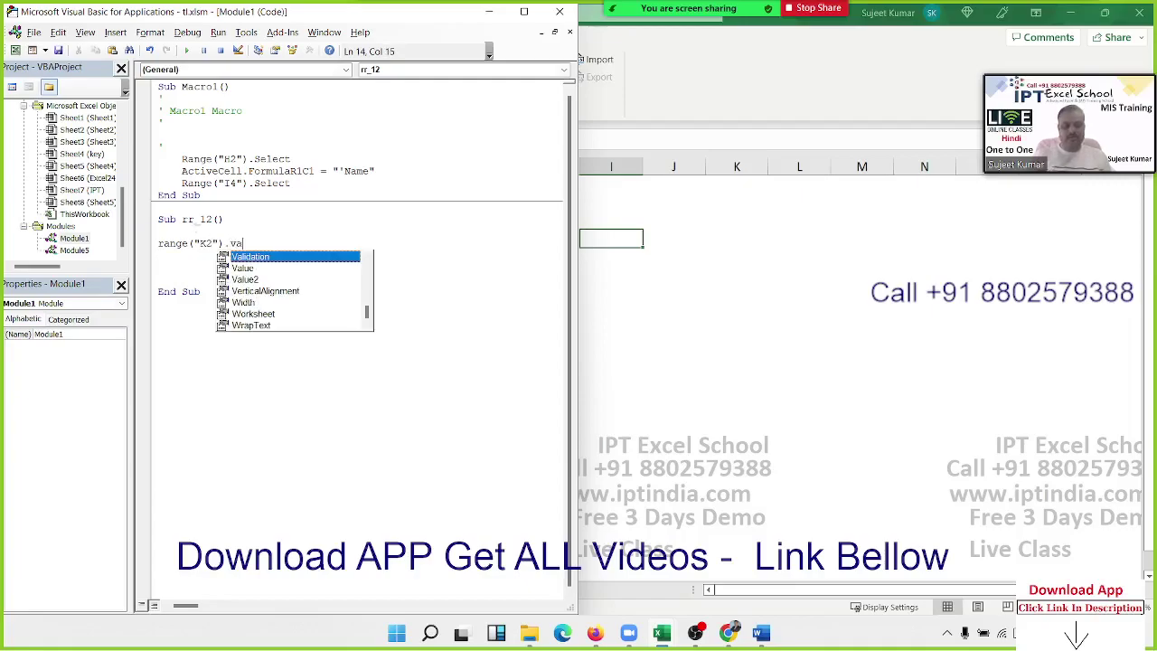
{"action": "key", "text": "Tab"}
{"action": "key", "text": "BackSpace"}
{"action": "key", "text": "BackSpace"}
{"action": "key", "text": "BackSpace"}
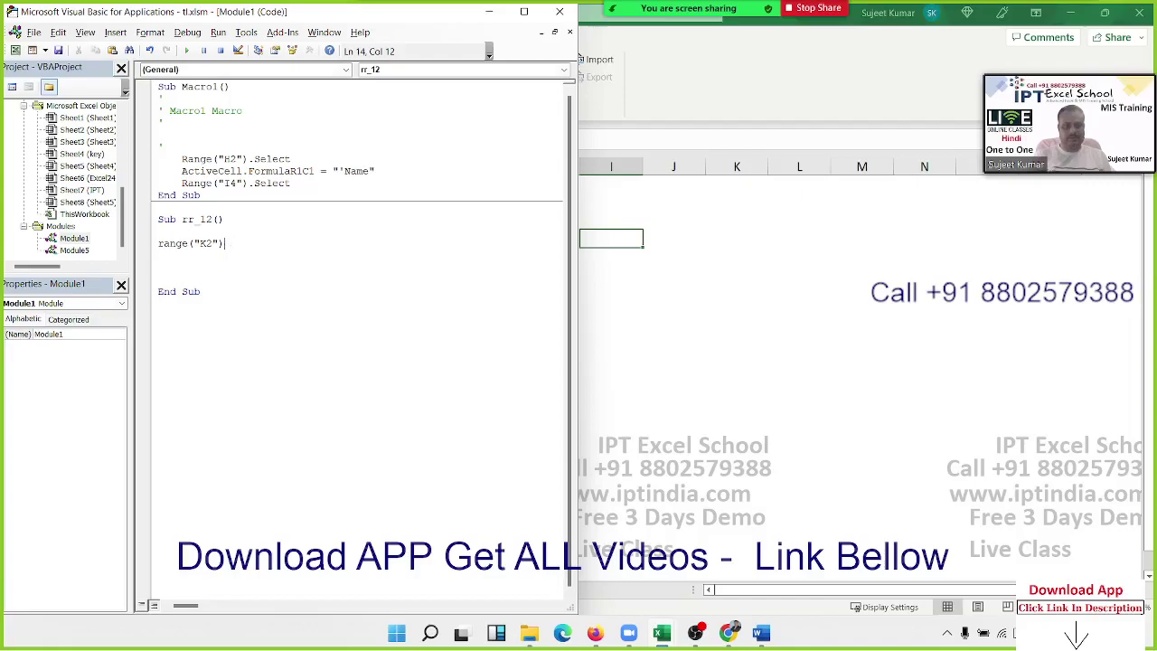
{"action": "type", "text": "."}
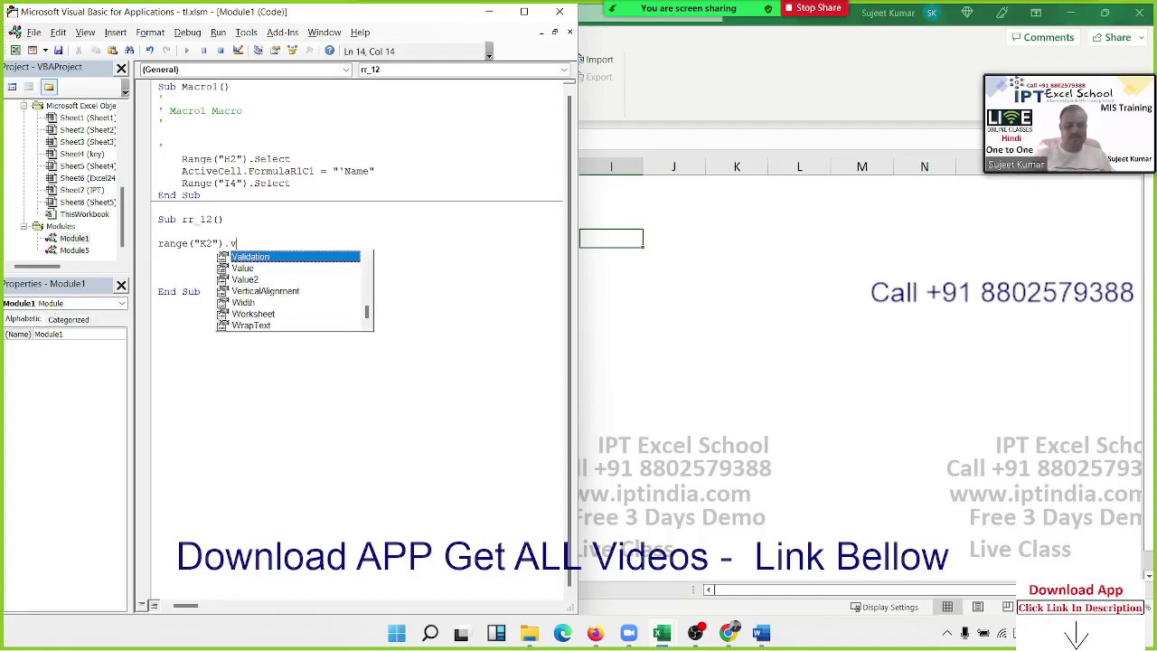
{"action": "type", "text": "valu"}
{"action": "key", "text": "Tab"}
{"action": "type", "text": "\""}
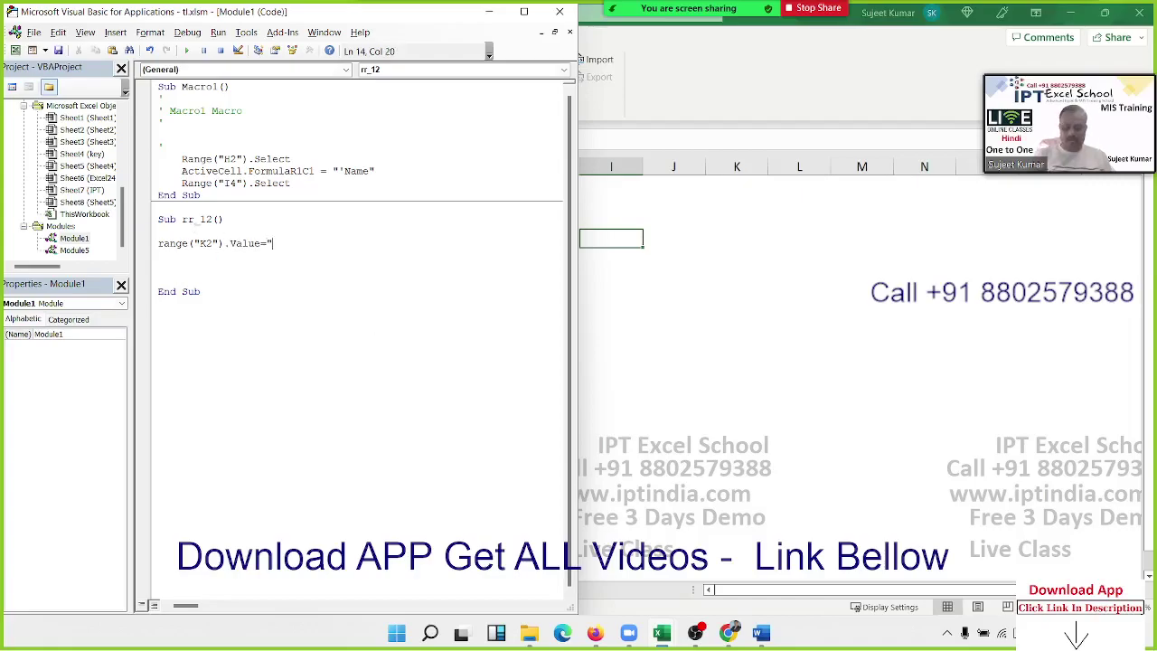
{"action": "type", "text": "City"}
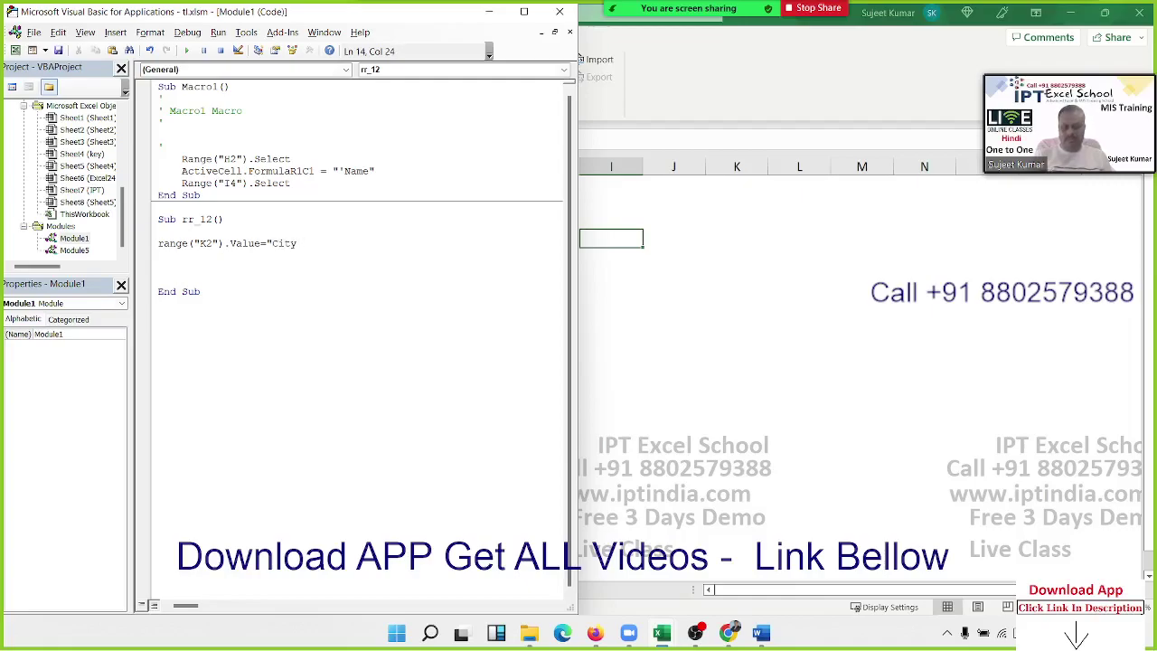
{"action": "key", "text": "Return"}
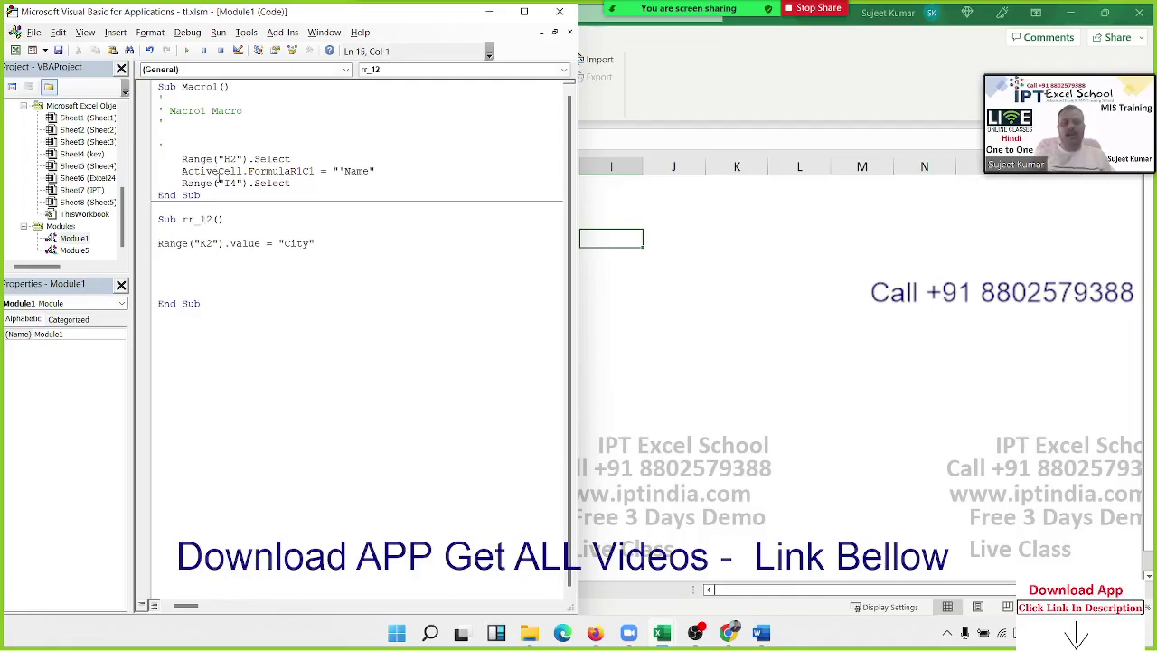
Step: Review the recorded Macro1 lines and return to the Excel worksheet
{"action": "left_click", "coordinate": [217, 159]}
{"action": "mouse_move", "coordinate": [201, 304]}
{"action": "left_mouse_down"}
{"action": "mouse_move", "coordinate": [158, 219]}
{"action": "mouse_move", "coordinate": [165, 123]}
{"action": "left_mouse_up"}
{"action": "left_click", "coordinate": [204, 194]}
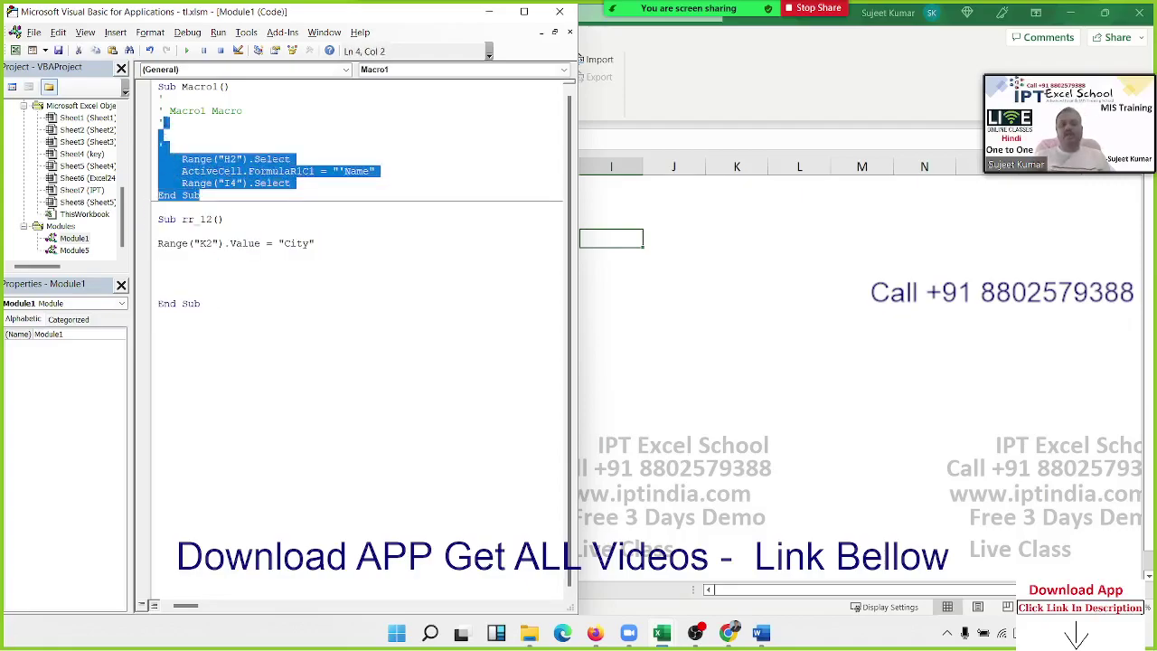
{"action": "left_click", "coordinate": [290, 267]}
Step: Run Macro1, then run rr_12 so City appears in cell K2
{"action": "left_click", "coordinate": [658, 271]}
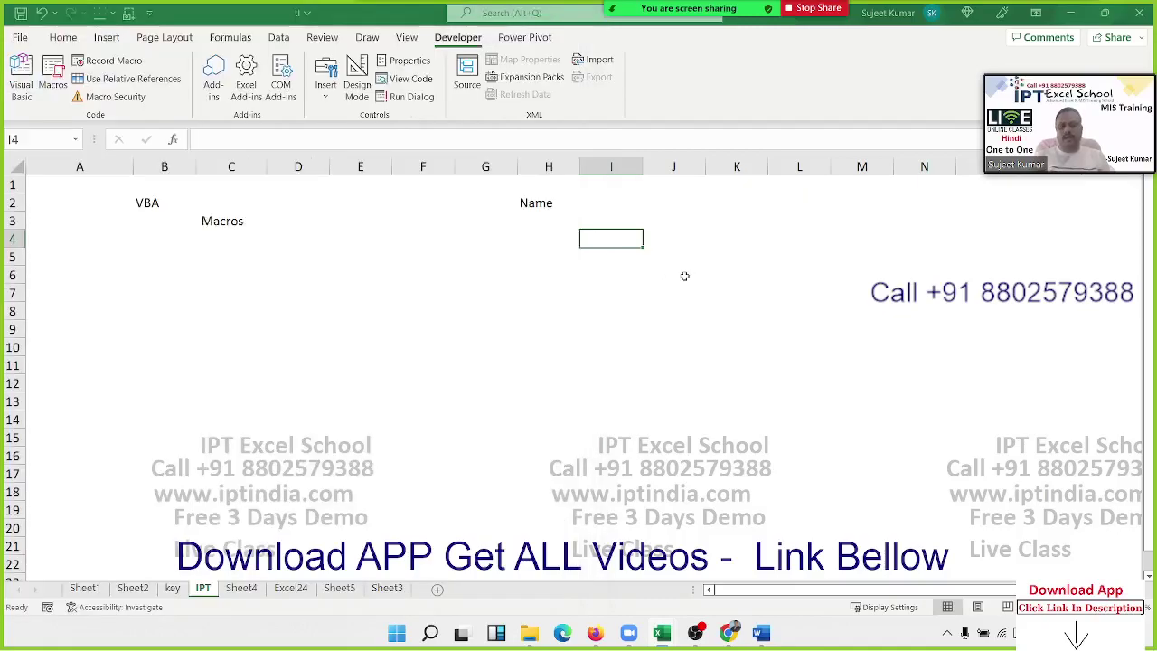
{"action": "left_click", "coordinate": [54, 78]}
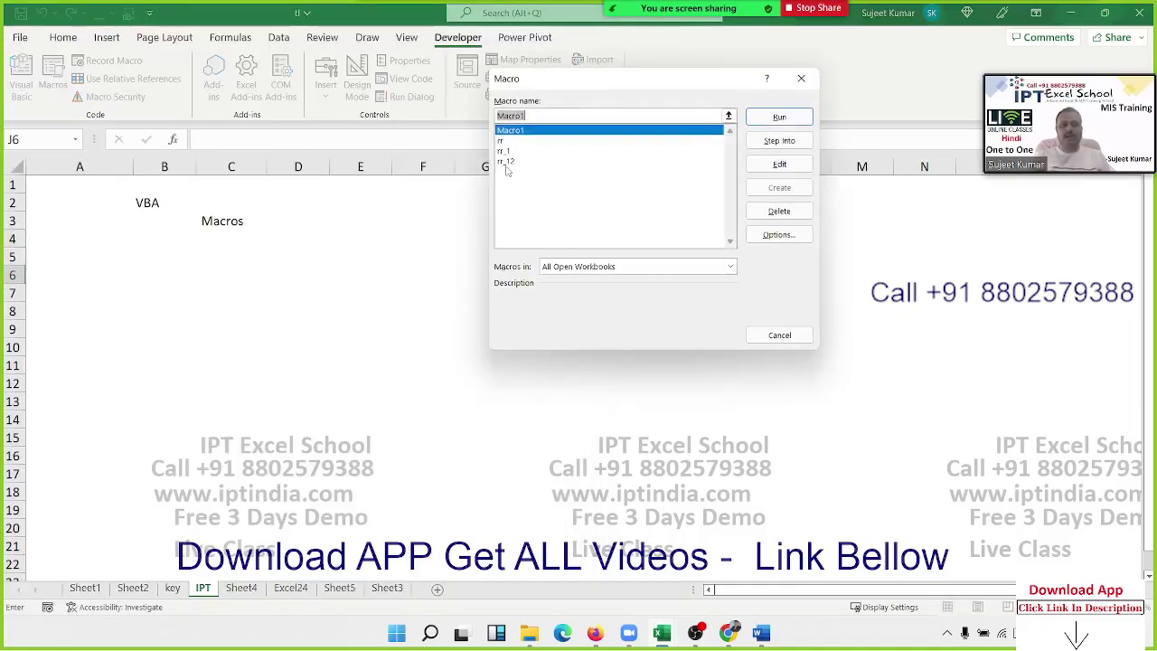
{"action": "left_click_drag", "start_coordinate": [622, 130], "coordinate": [438, 256]}
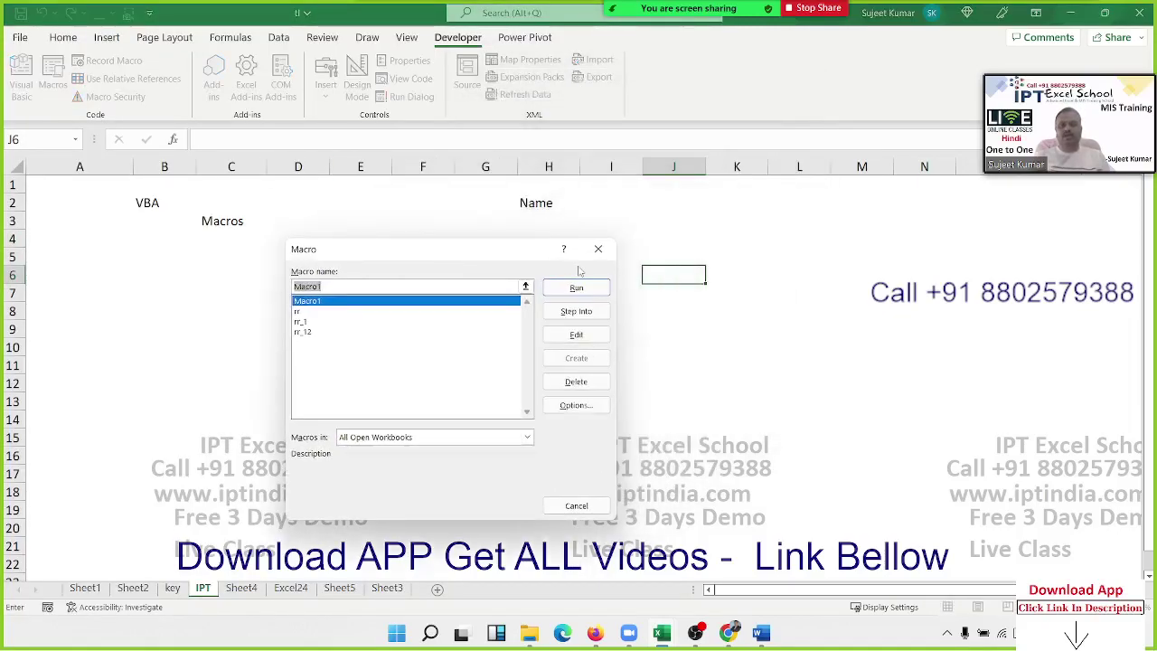
{"action": "left_click", "coordinate": [572, 283]}
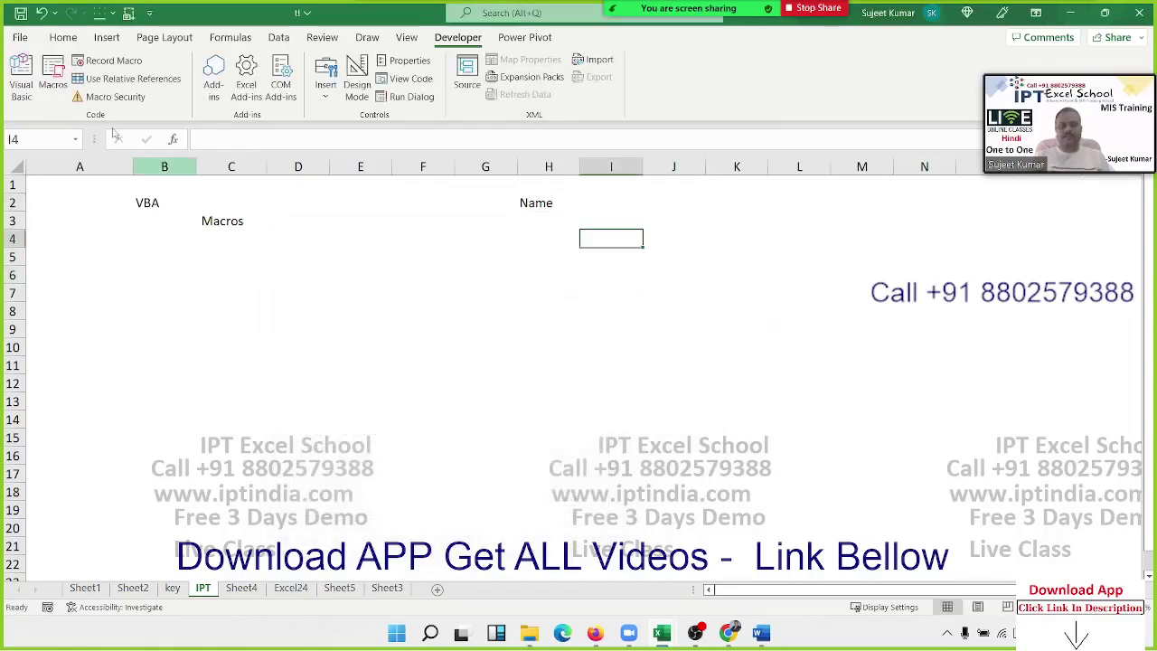
{"action": "left_click", "coordinate": [63, 86]}
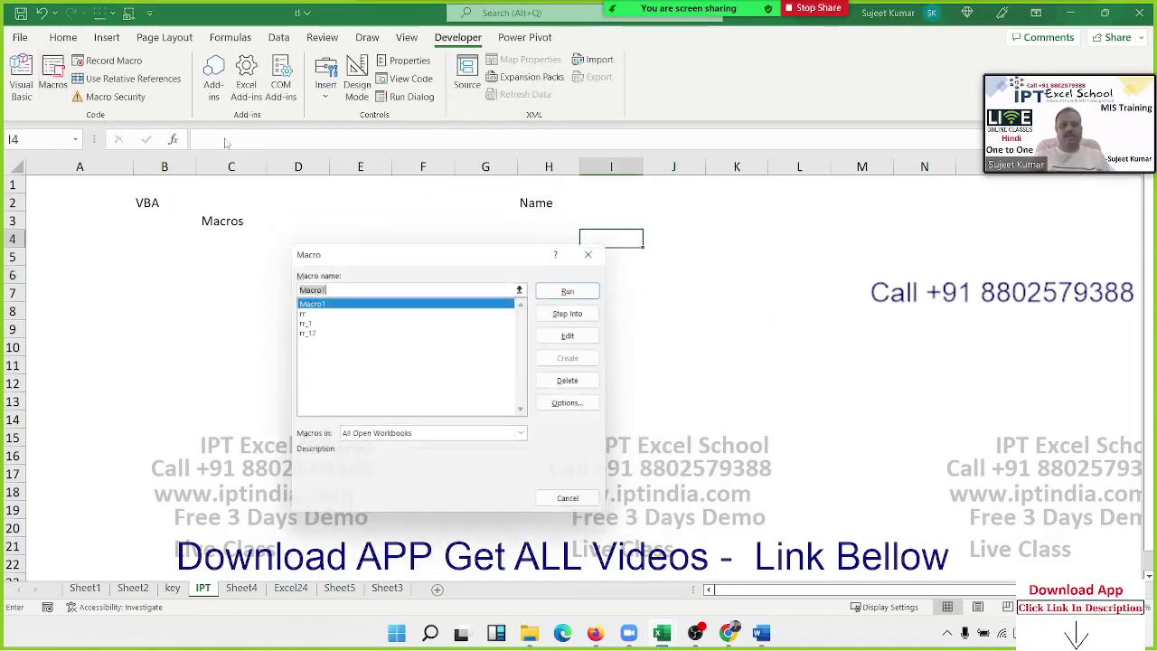
{"action": "left_click", "coordinate": [326, 333]}
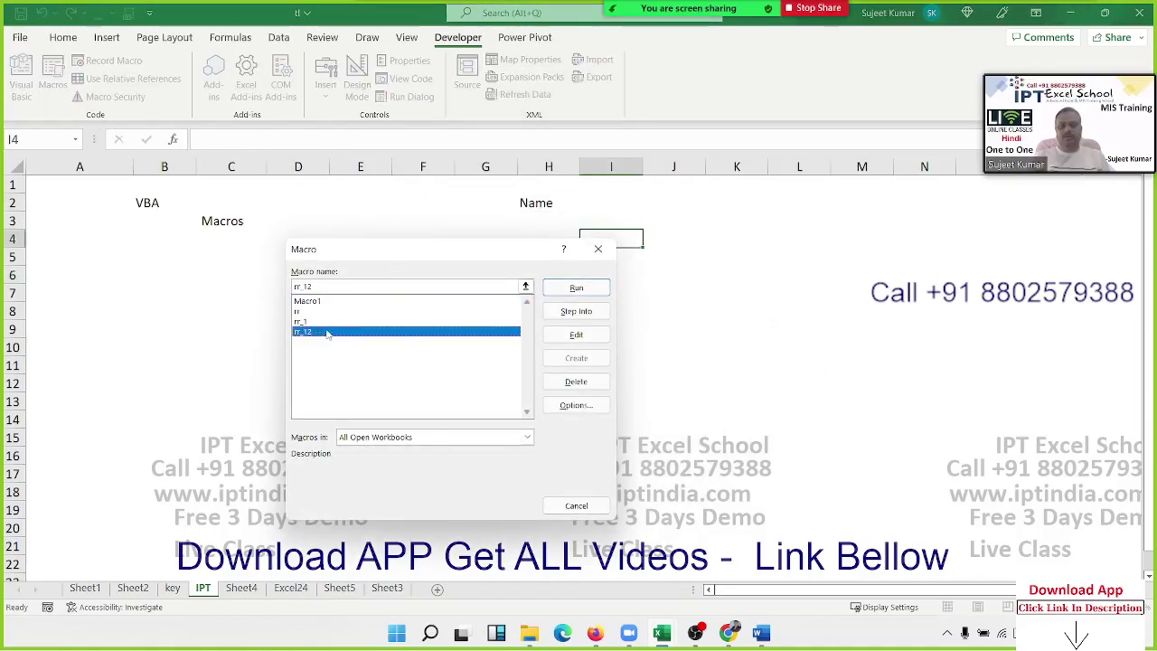
{"action": "left_click", "coordinate": [580, 289]}
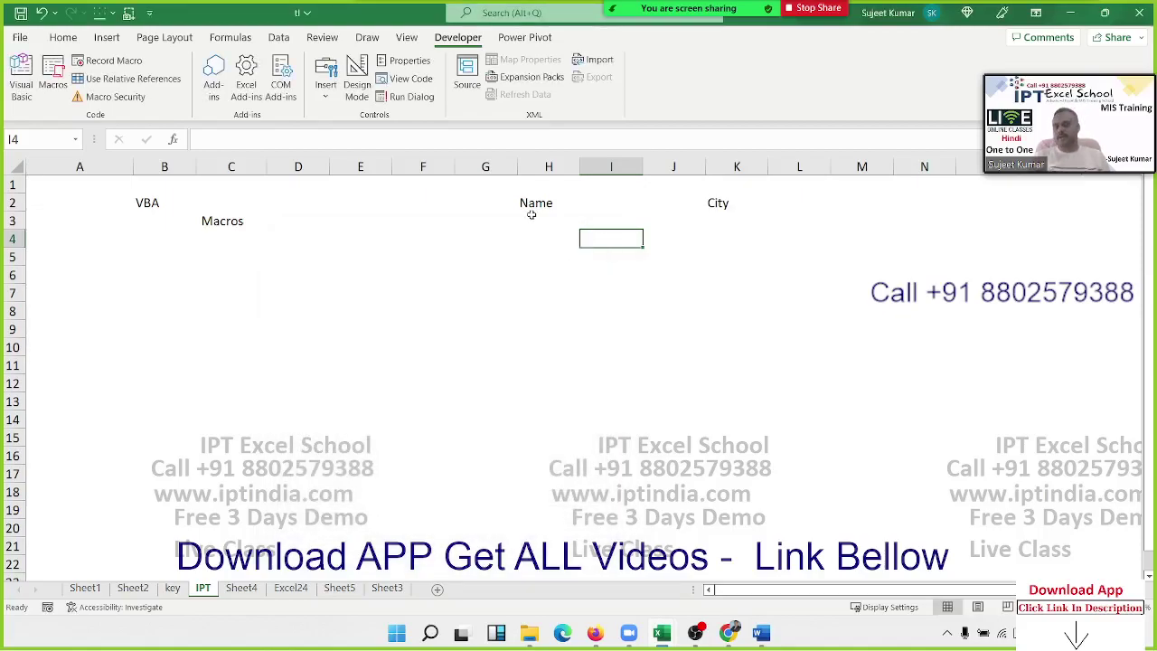
Step: Reopen and dismiss the Macro dialog without running anything, then select cell E9
{"action": "left_click", "coordinate": [56, 94]}
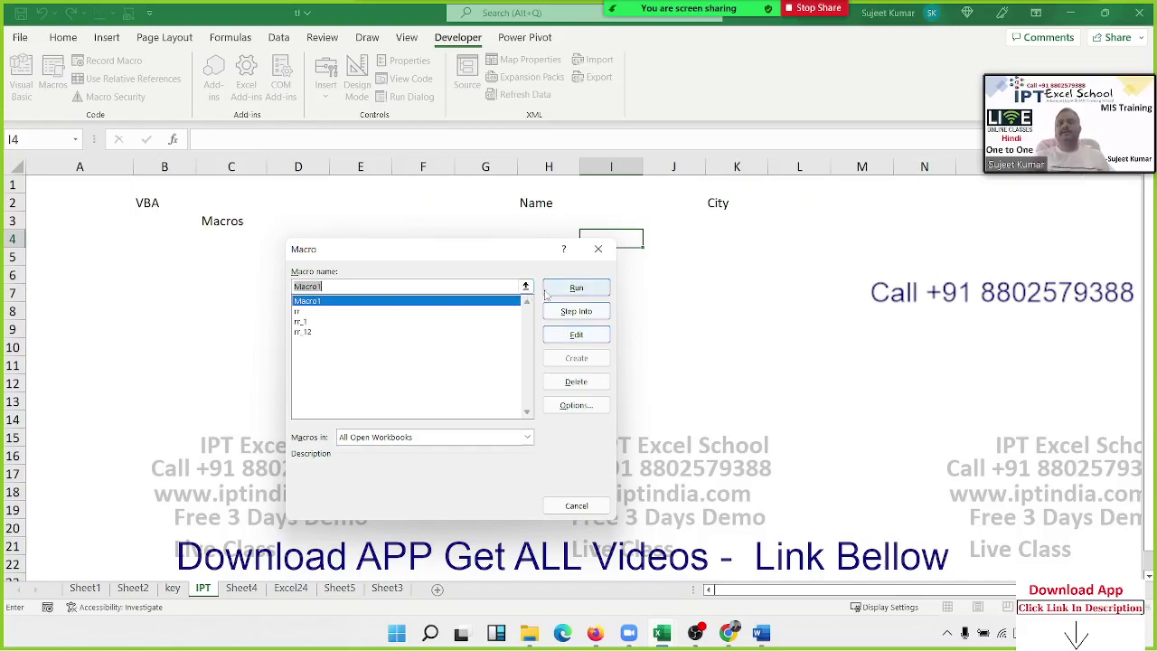
{"action": "left_click", "coordinate": [599, 250]}
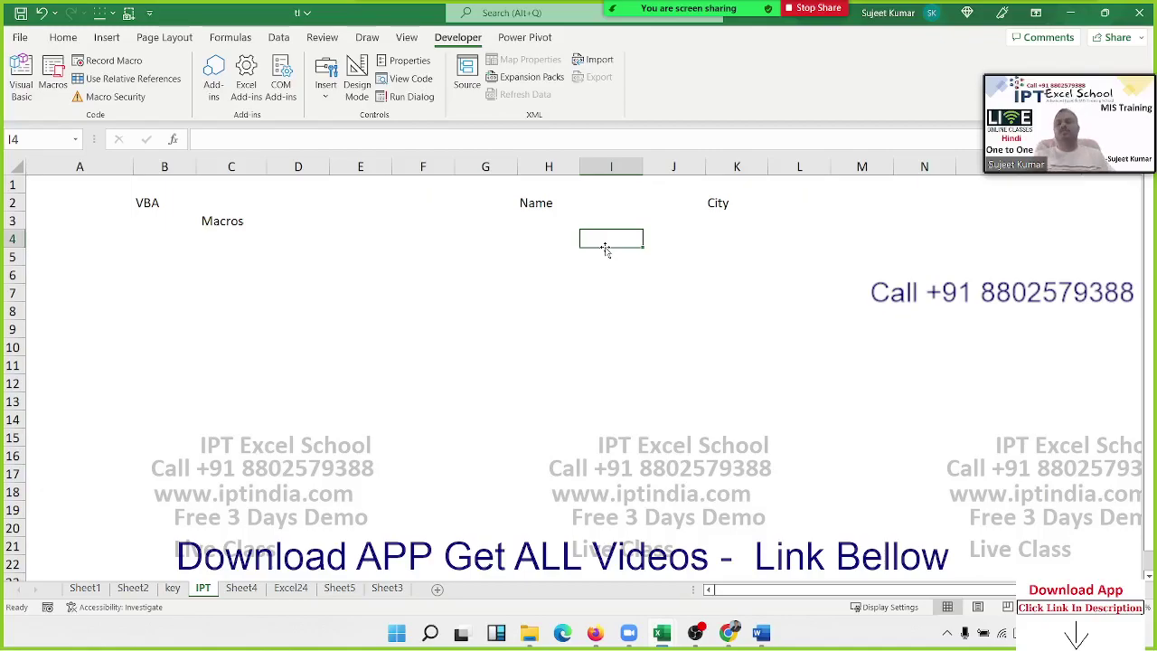
{"action": "left_click", "coordinate": [53, 83]}
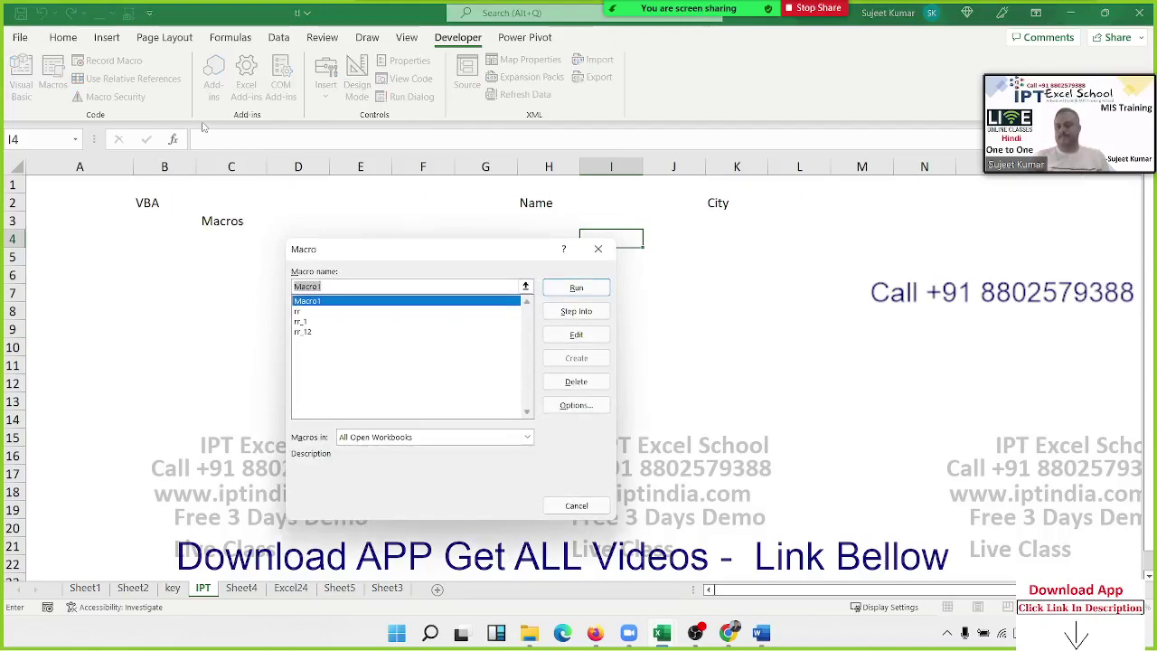
{"action": "key", "text": "Escape"}
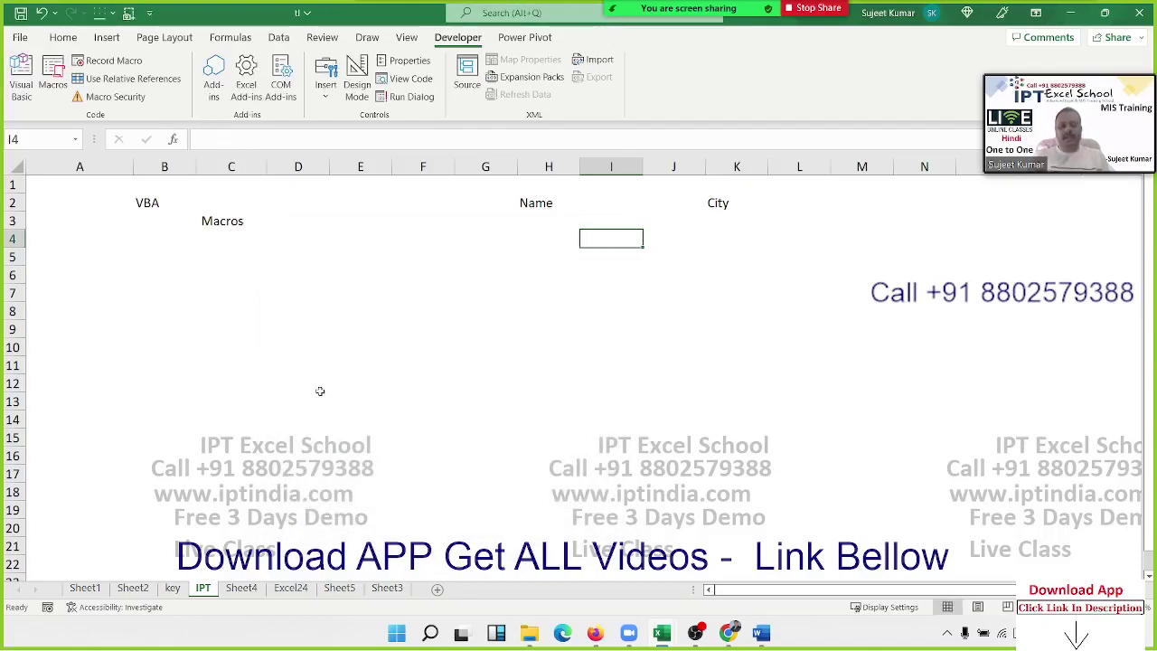
{"action": "left_click", "coordinate": [372, 337]}
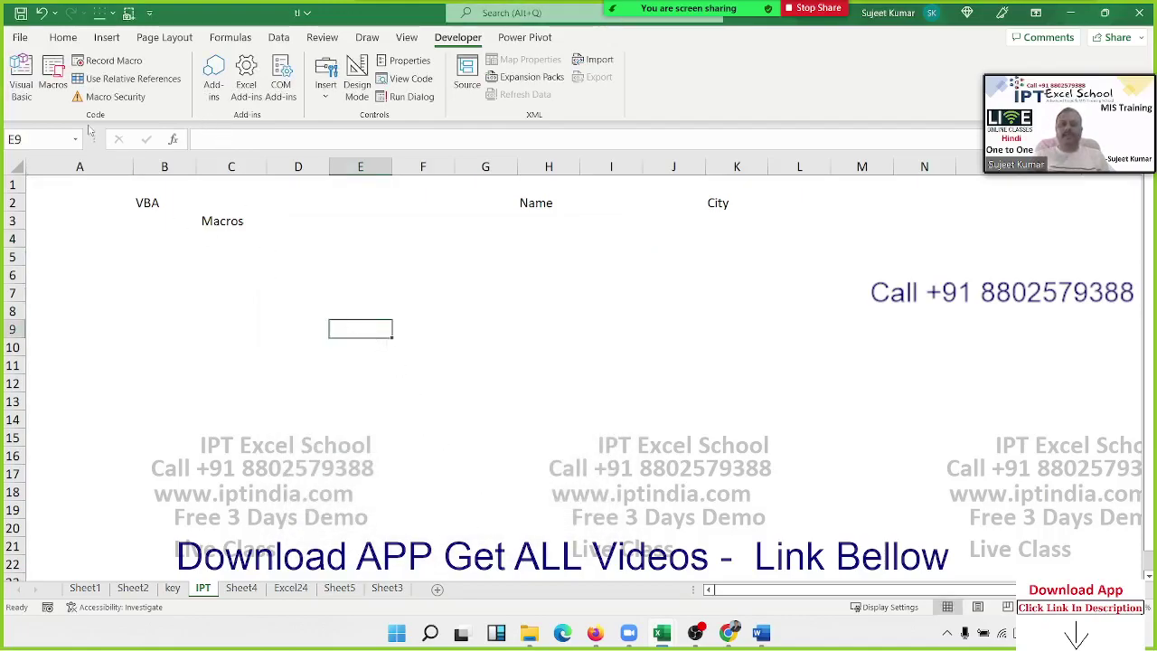
Step: Open B2-VBADay2Pro-1 from File > Open's recent workbooks list
{"action": "left_click", "coordinate": [20, 38]}
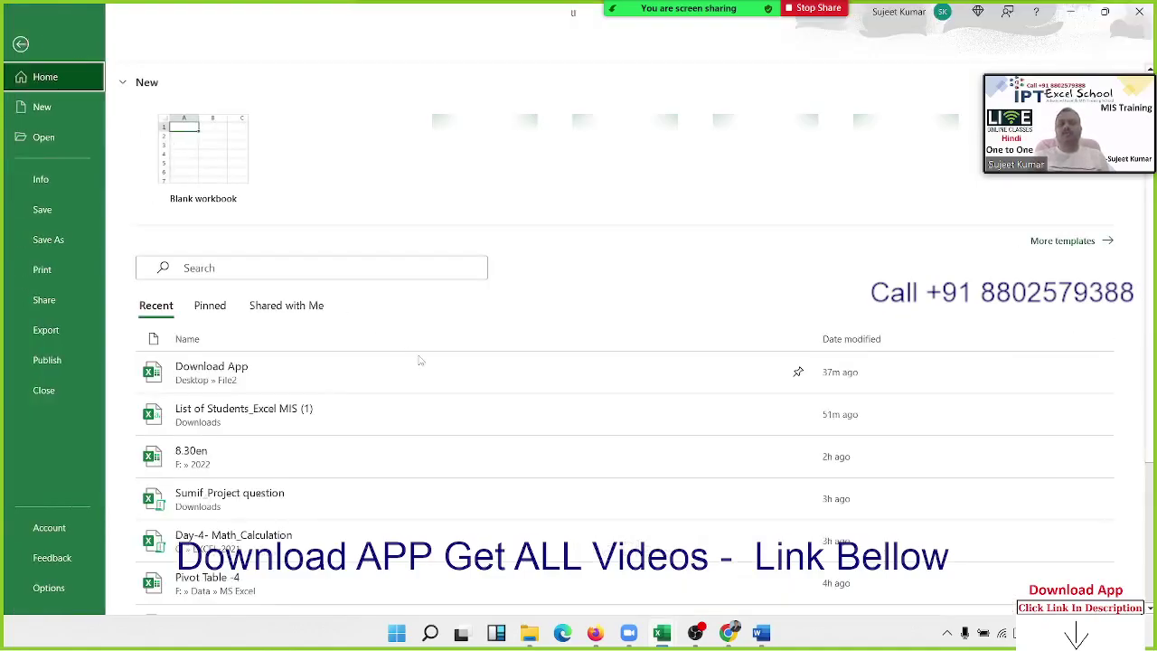
{"action": "scroll", "coordinate": [449, 415], "scroll_direction": "down", "scroll_amount": 2}
{"action": "scroll", "coordinate": [449, 415], "scroll_direction": "down", "scroll_amount": 1}
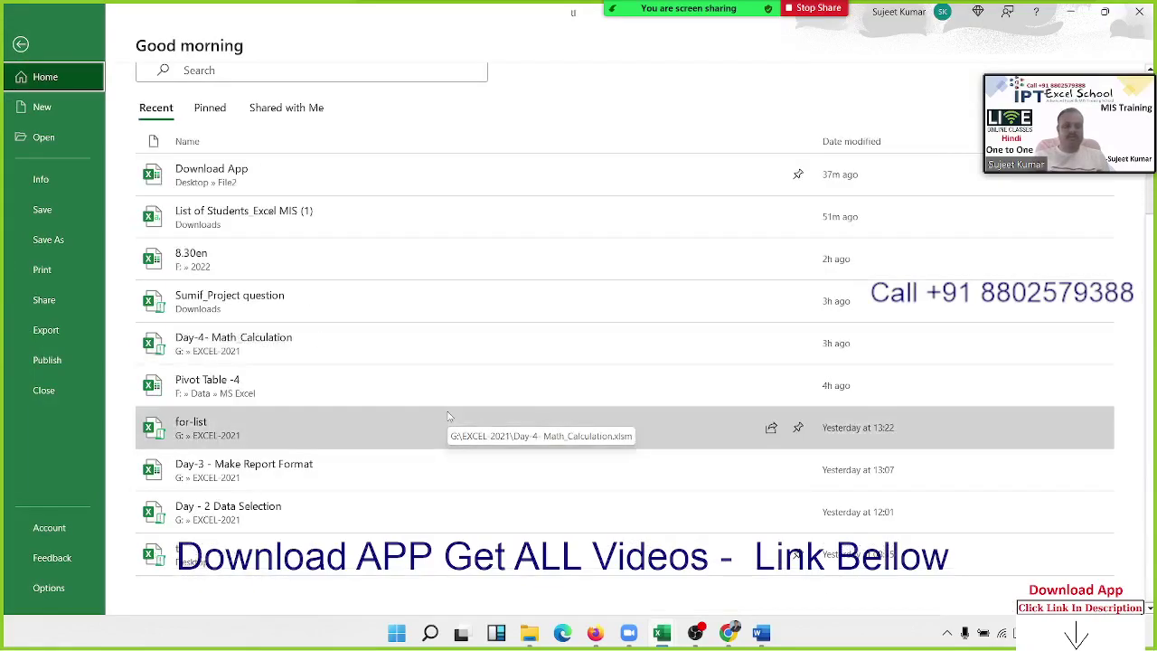
{"action": "left_click", "coordinate": [55, 143]}
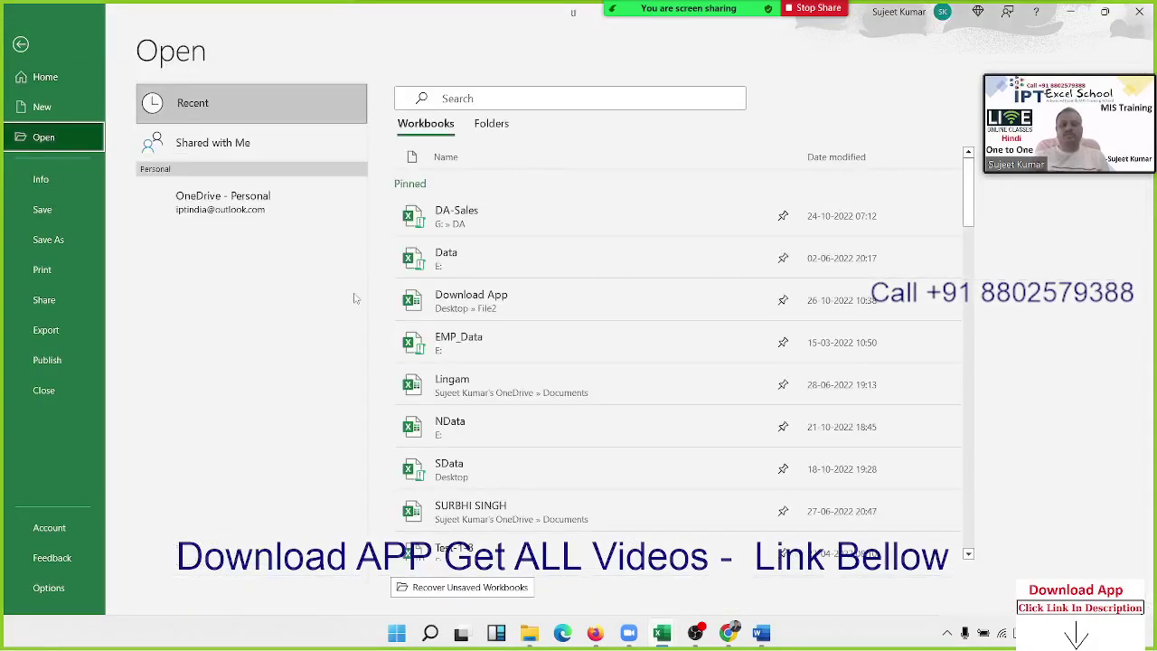
{"action": "scroll", "coordinate": [698, 374], "scroll_direction": "down", "scroll_amount": 5}
{"action": "scroll", "coordinate": [697, 379], "scroll_direction": "down", "scroll_amount": 3}
{"action": "scroll", "coordinate": [696, 389], "scroll_direction": "down", "scroll_amount": 2}
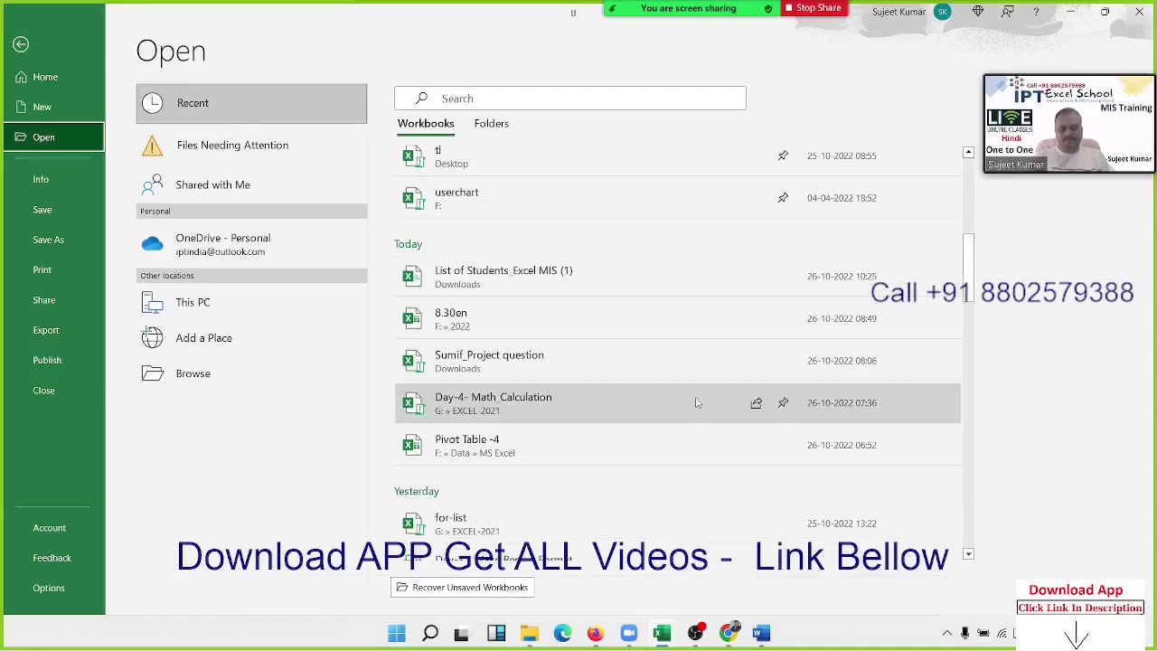
{"action": "scroll", "coordinate": [696, 402], "scroll_direction": "down", "scroll_amount": 3}
{"action": "scroll", "coordinate": [695, 403], "scroll_direction": "down", "scroll_amount": 3}
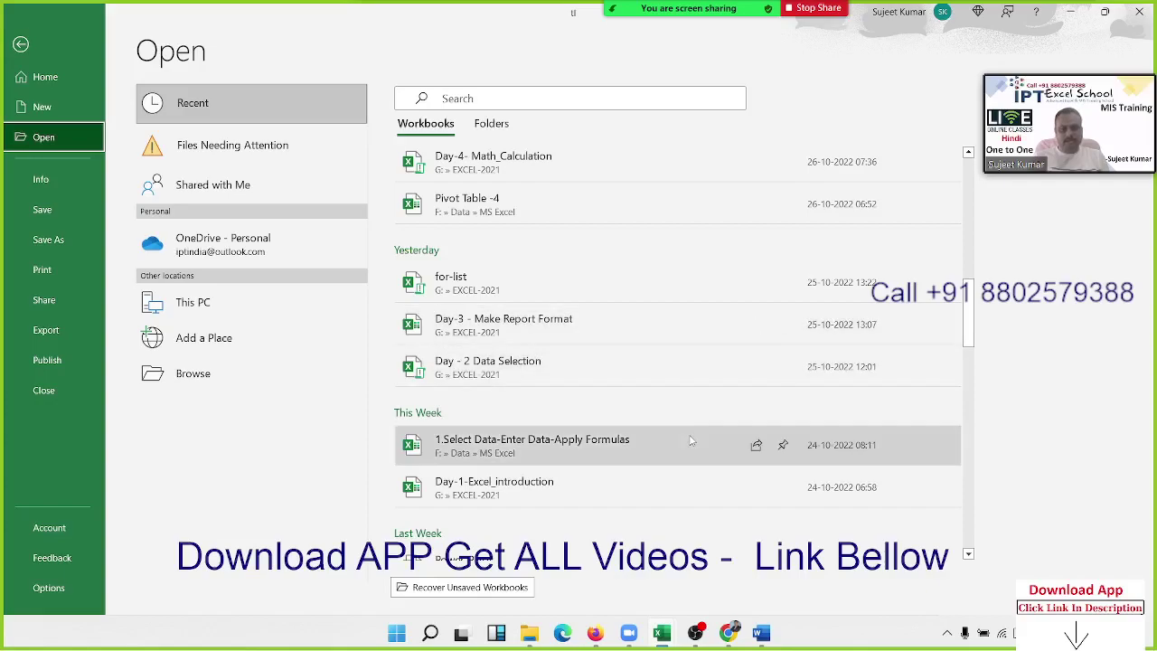
{"action": "scroll", "coordinate": [690, 441], "scroll_direction": "down", "scroll_amount": 3}
{"action": "scroll", "coordinate": [689, 441], "scroll_direction": "down", "scroll_amount": 3}
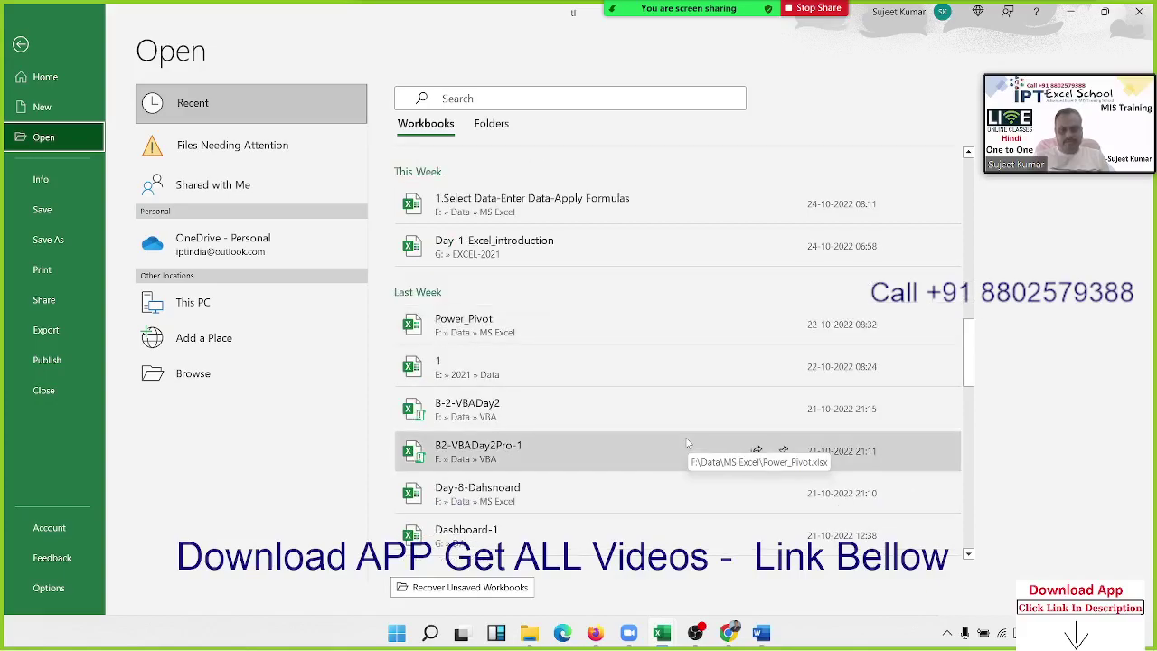
{"action": "left_click", "coordinate": [610, 448]}
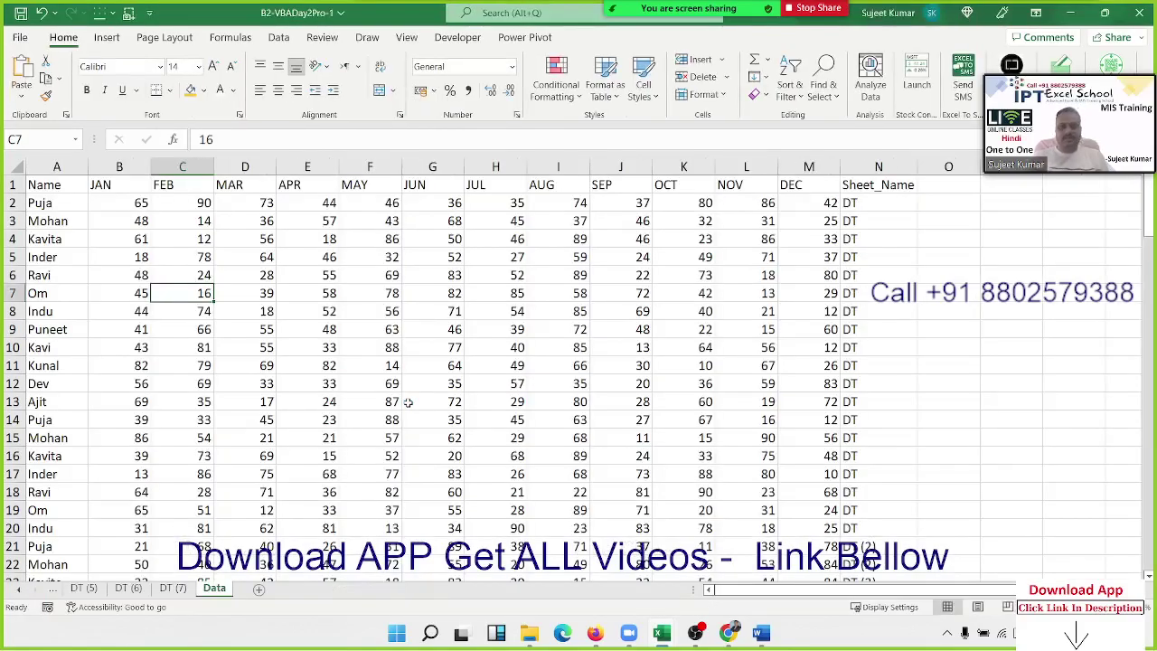
Step: Browse through sheets DT to DT (6) and switch to the Data sheet
{"action": "left_click", "coordinate": [20, 588]}
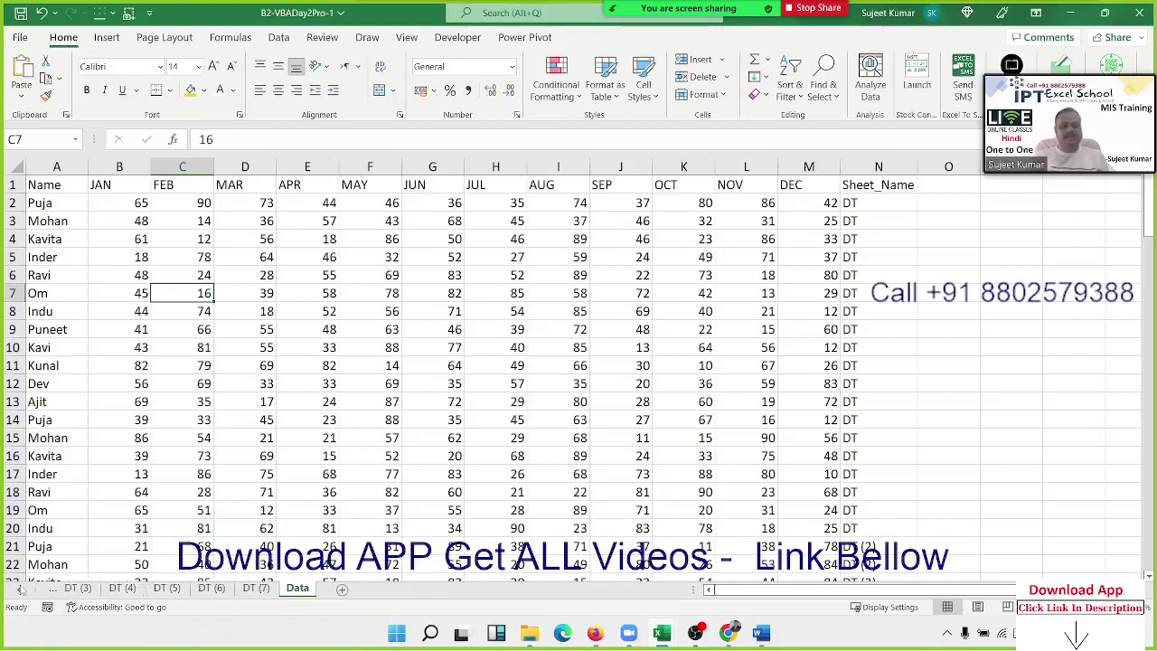
{"action": "left_click", "coordinate": [76, 589]}
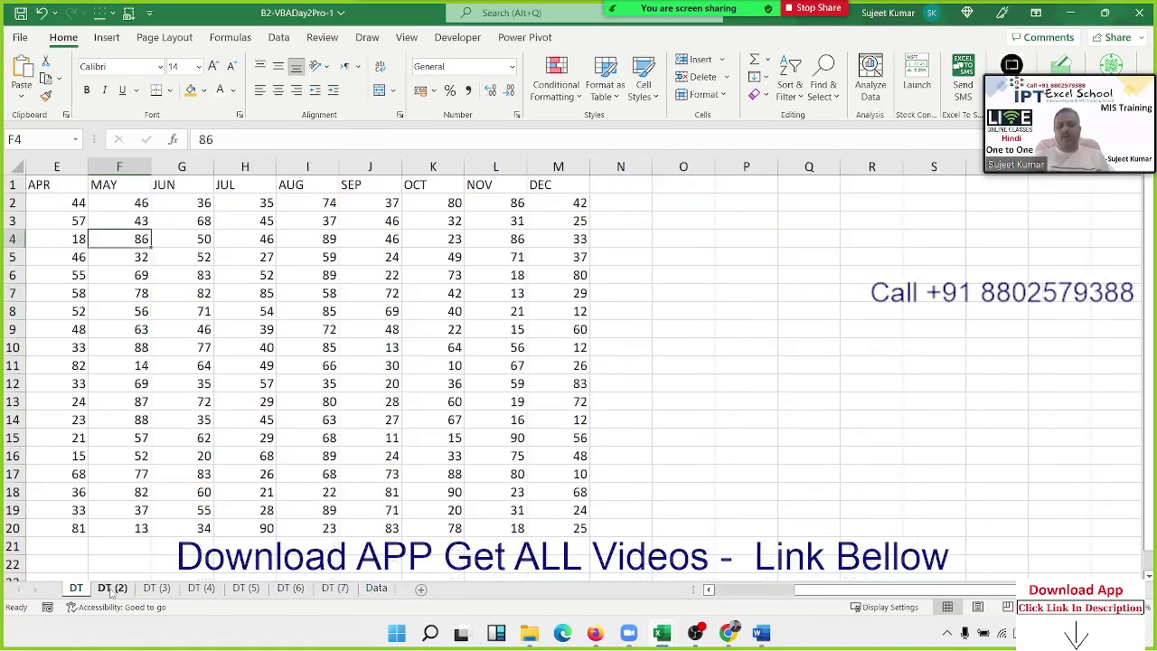
{"action": "left_click", "coordinate": [112, 588]}
{"action": "left_click", "coordinate": [156, 588]}
{"action": "left_click", "coordinate": [201, 588]}
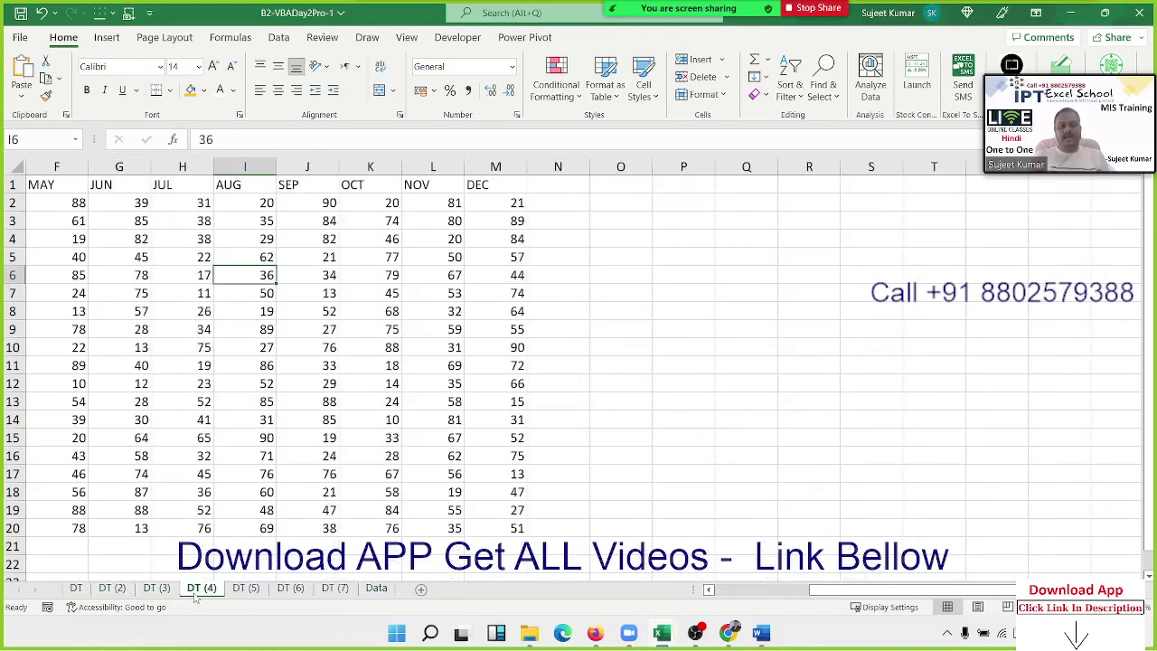
{"action": "left_click", "coordinate": [245, 588]}
{"action": "left_click", "coordinate": [280, 589]}
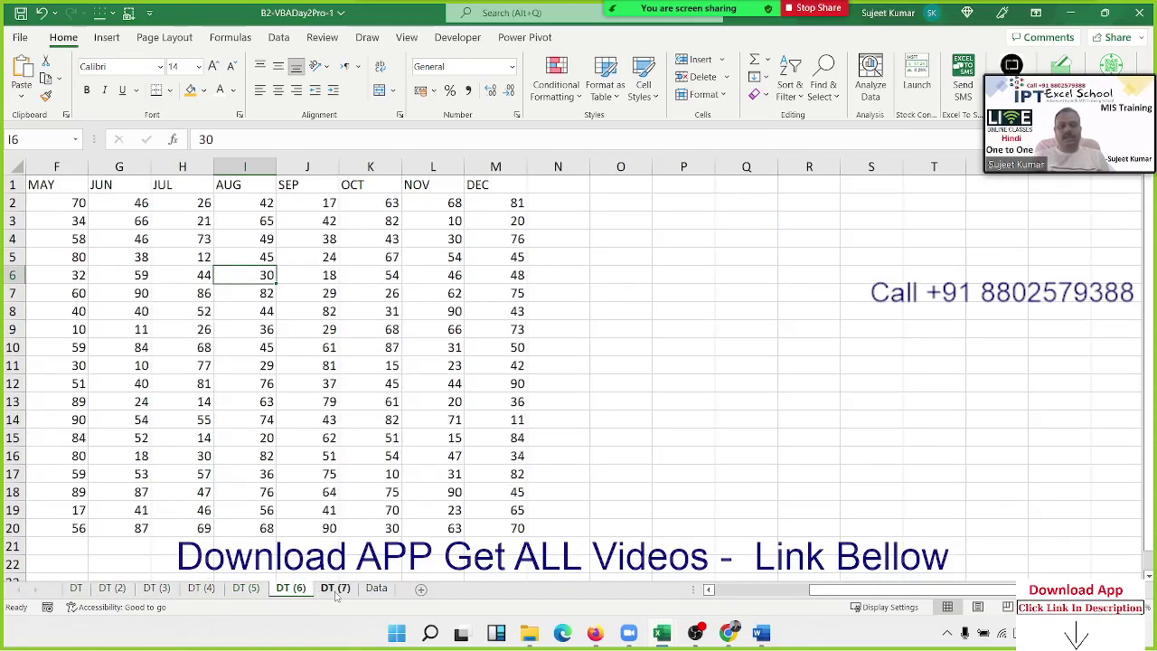
{"action": "left_click", "coordinate": [334, 588]}
{"action": "left_click", "coordinate": [376, 589]}
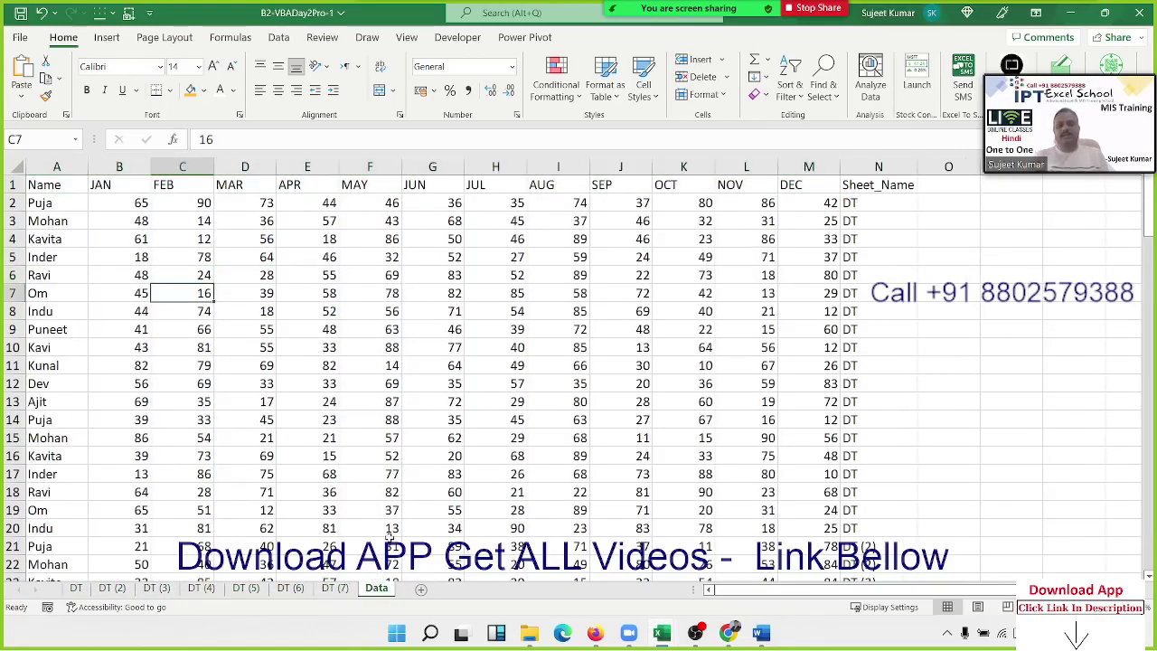
Step: Jump down the Data table to its last row and back to the top
{"action": "key", "text": "Down"}
{"action": "key", "text": "Down"}
{"action": "key", "text": "Down"}
{"action": "key", "text": "Down"}
{"action": "key", "text": "Down"}
{"action": "key", "text": "Down"}
{"action": "key", "text": "Down"}
{"action": "key", "text": "Down"}
{"action": "key", "text": "Down"}
{"action": "key", "text": "Down"}
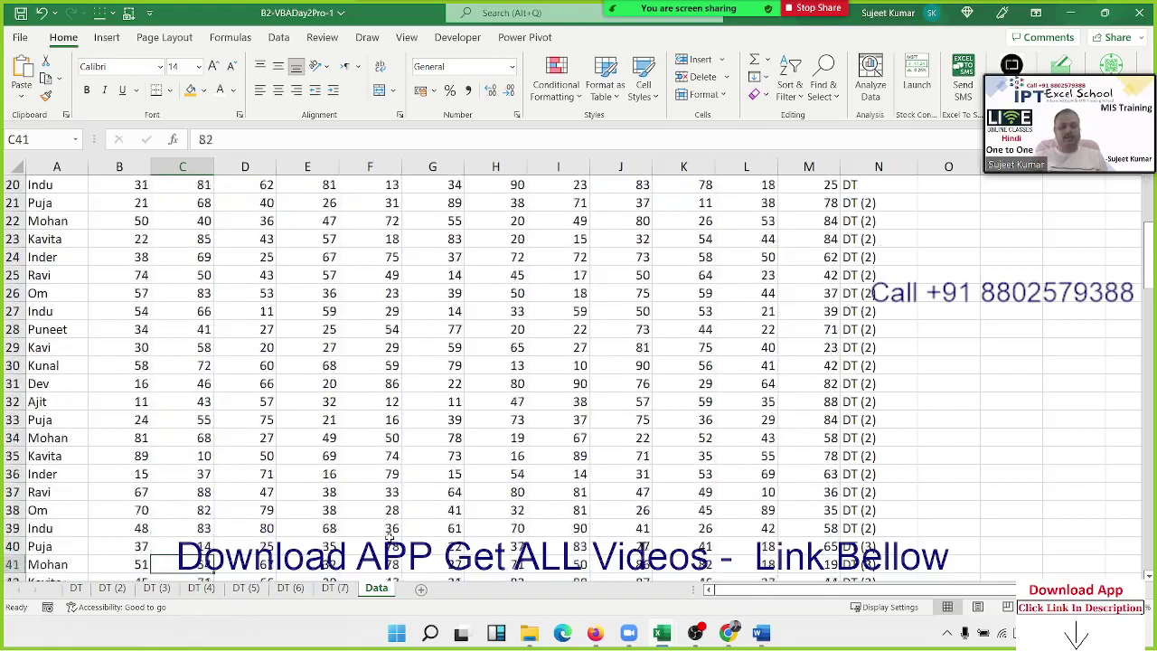
{"action": "key", "text": "Down"}
{"action": "key", "text": "Down"}
{"action": "key", "text": "Down"}
{"action": "key", "text": "Down"}
{"action": "key", "text": "Down"}
{"action": "key", "text": "Down"}
{"action": "key", "text": "Down"}
{"action": "key", "text": "Down"}
{"action": "key", "text": "Down"}
{"action": "key", "text": "Down"}
{"action": "key", "text": "Down"}
{"action": "key", "text": "Down"}
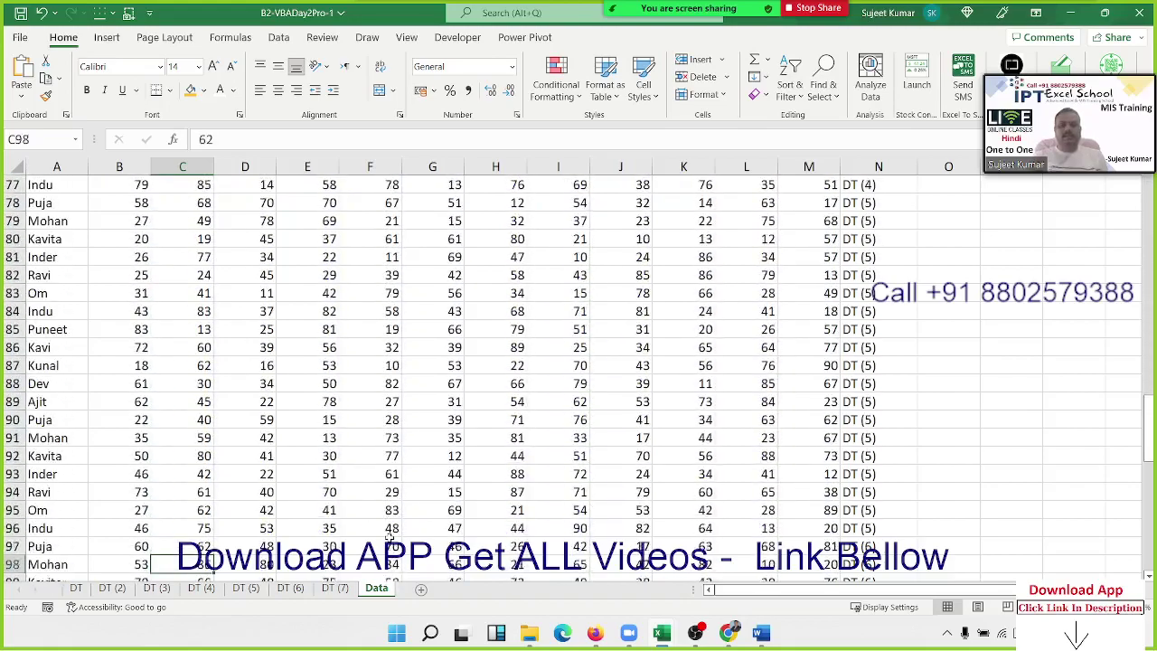
{"action": "key", "text": "Down"}
{"action": "key", "text": "Down"}
{"action": "key", "text": "Down"}
{"action": "key", "text": "Down"}
{"action": "key", "text": "Down"}
{"action": "key", "text": "Down"}
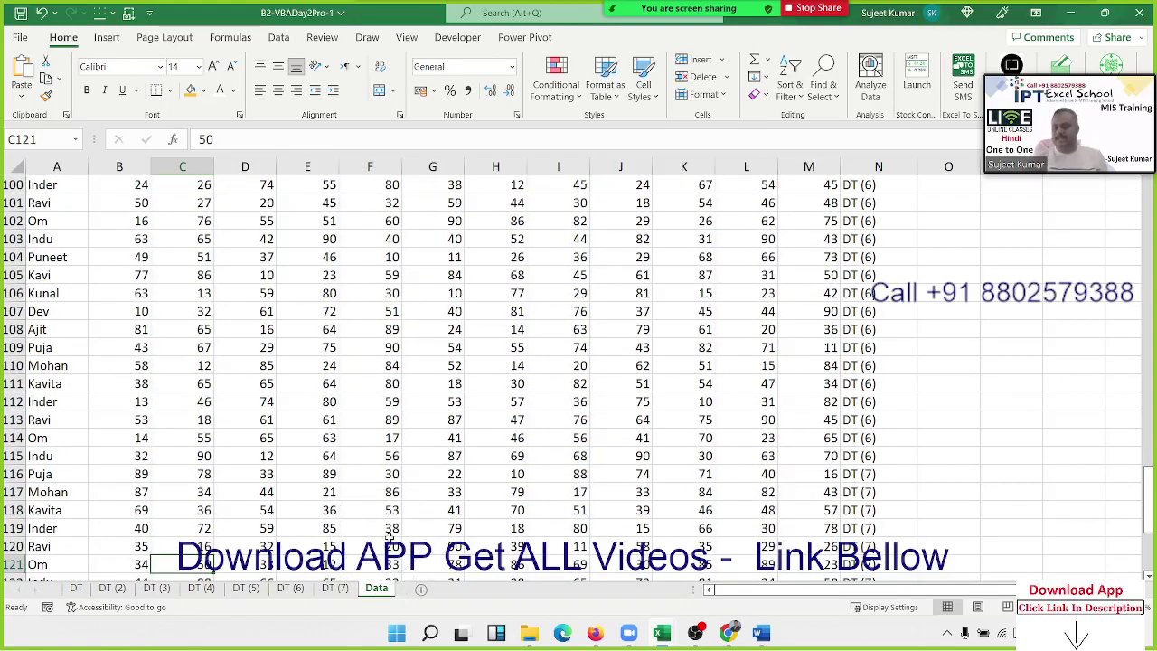
{"action": "key", "text": "Down"}
{"action": "key", "text": "Down"}
{"action": "key", "text": "Down"}
{"action": "key", "text": "Down"}
{"action": "key", "text": "Down"}
{"action": "key", "text": "Down"}
{"action": "key", "text": "Down"}
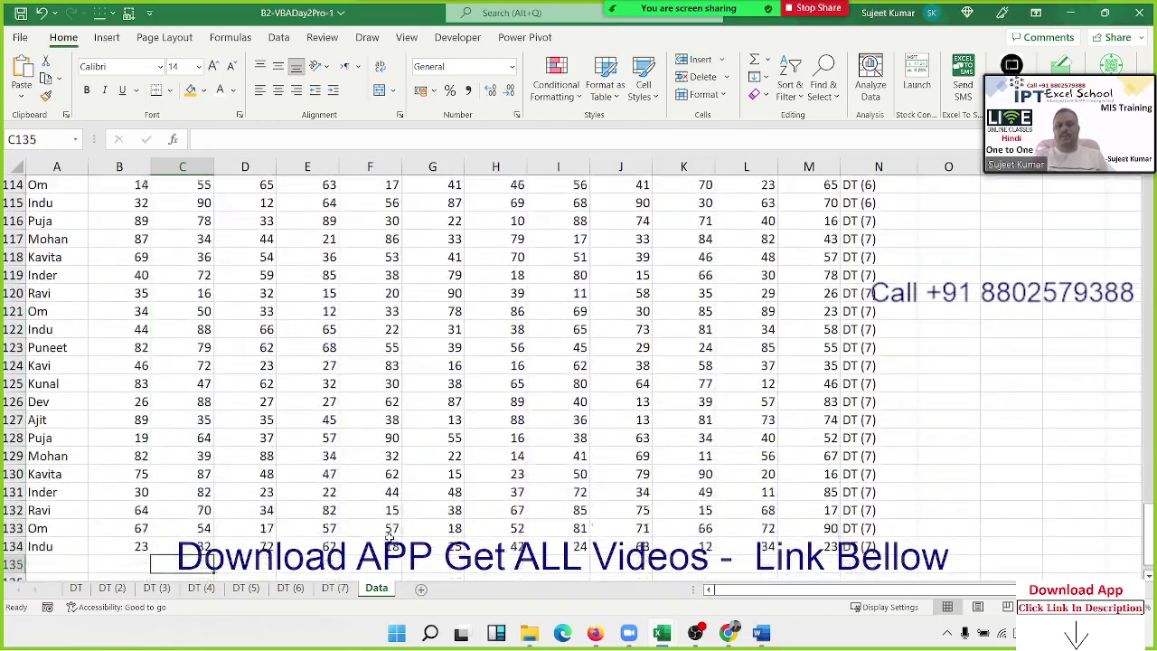
{"action": "key", "text": "Down"}
{"action": "key", "text": "Down"}
{"action": "key", "text": "Down"}
{"action": "key", "text": "ctrl+Up"}
{"action": "key", "text": "ctrl+Up"}
{"action": "key", "text": "Left"}
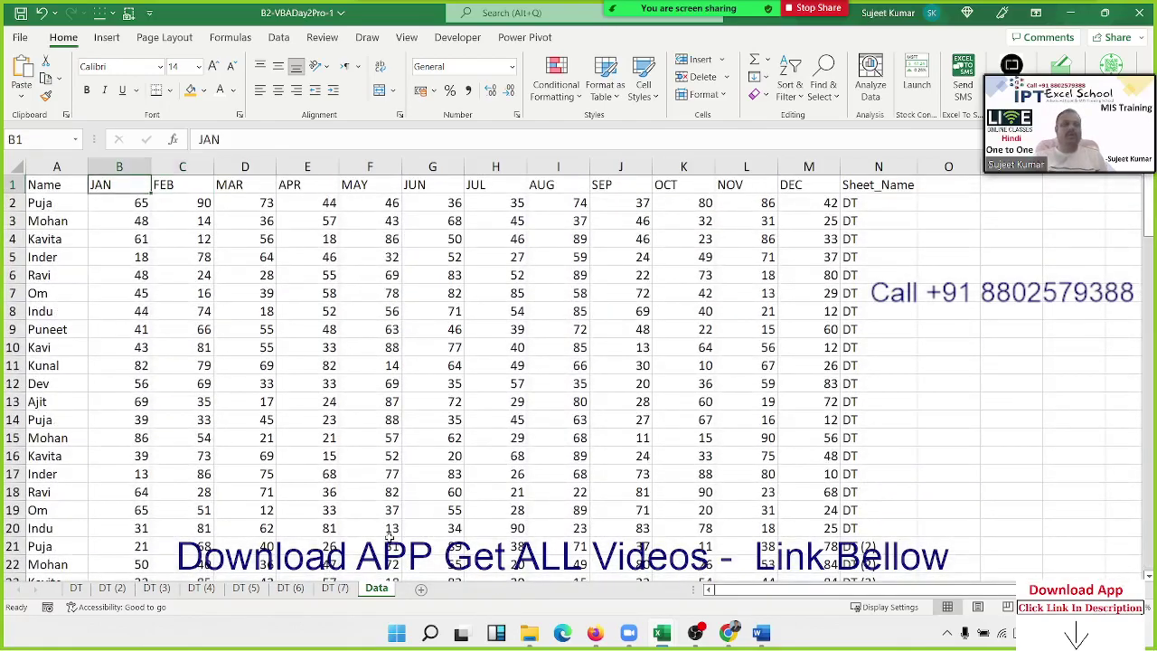
Step: Select all rows below the header (A2:N134) and delete their contents
{"action": "key", "text": "Left"}
{"action": "key", "text": "Down"}
{"action": "key", "text": "ctrl+shift+Right"}
{"action": "key", "text": "ctrl+shift+Down"}
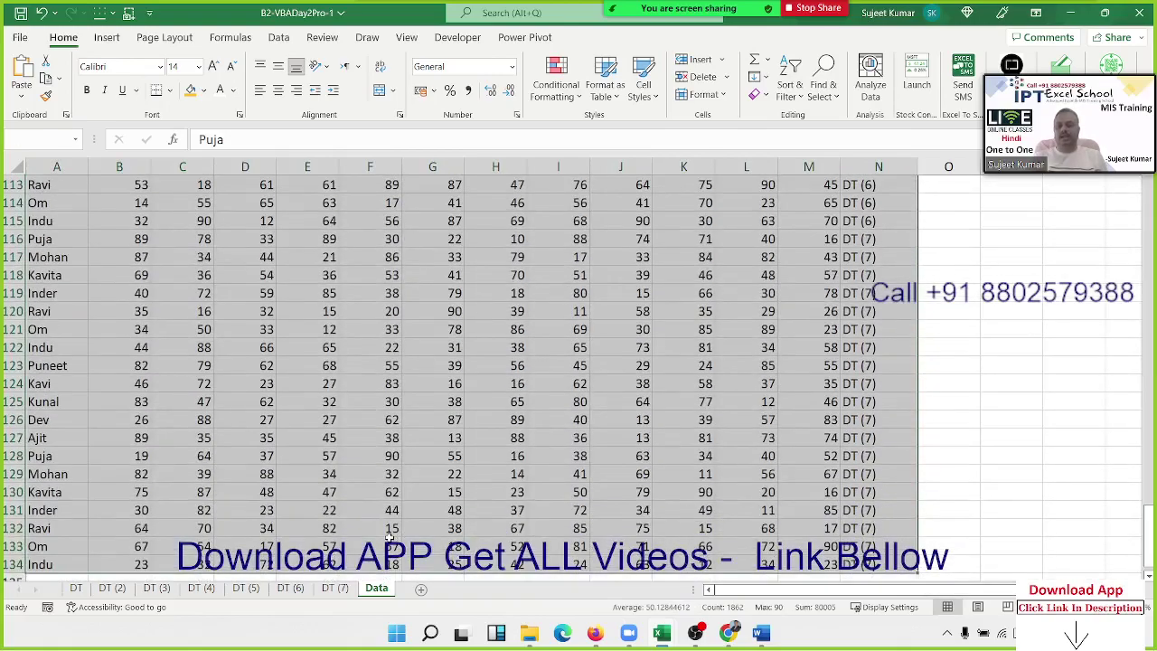
{"action": "key", "text": "Delete"}
{"action": "key", "text": "ctrl+Home"}
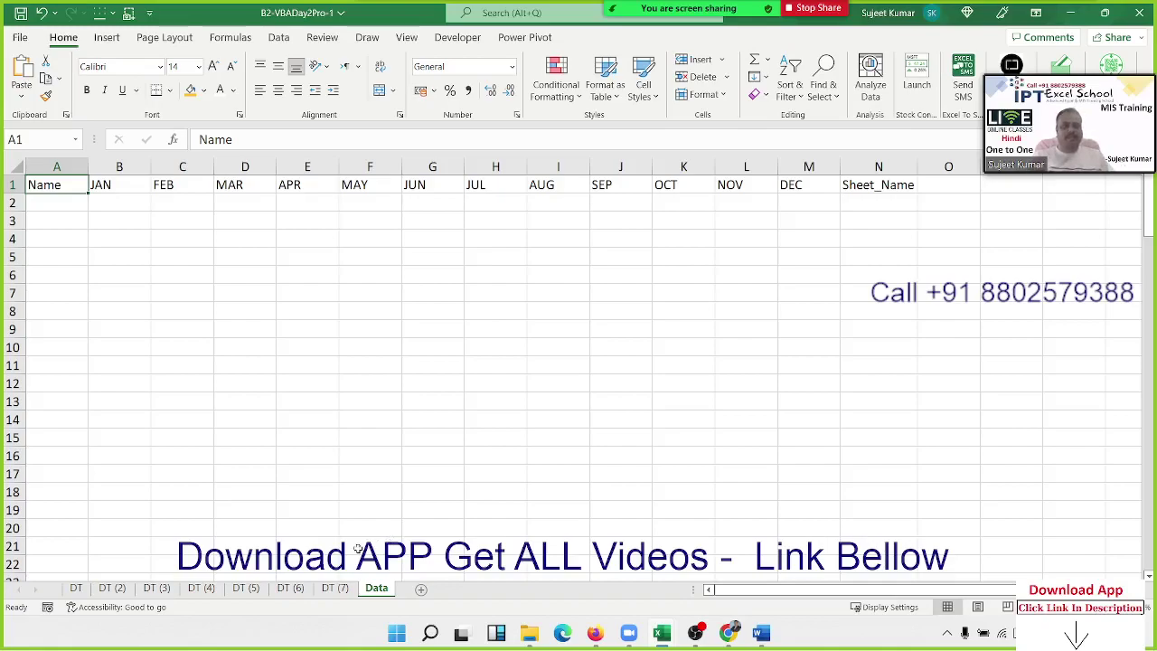
Step: Run the Pro_1 macro to refill the Data sheet from sheets DT through DT (7)
{"action": "left_click", "coordinate": [289, 328]}
{"action": "left_click", "coordinate": [264, 254]}
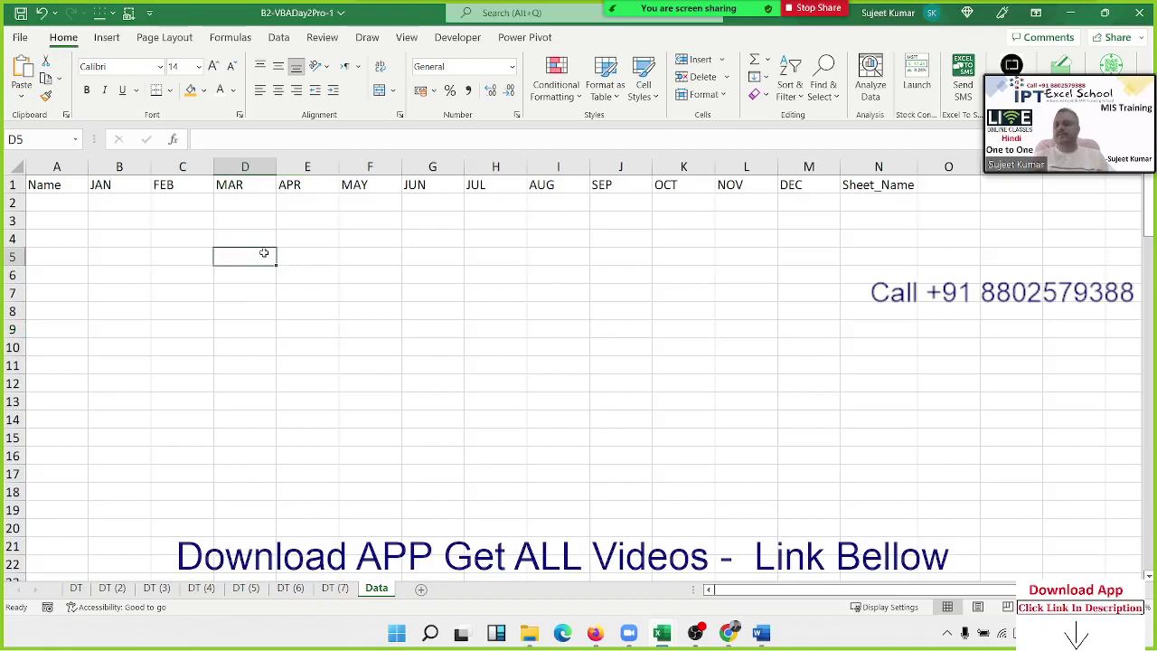
{"action": "left_click", "coordinate": [439, 40]}
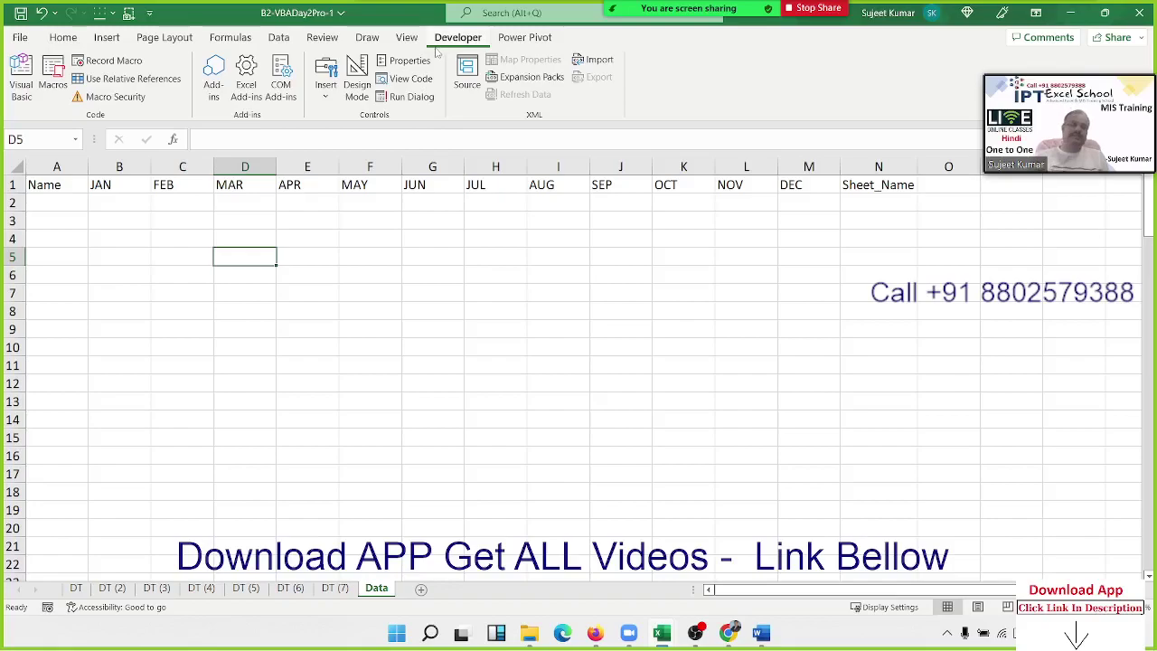
{"action": "left_click", "coordinate": [52, 77]}
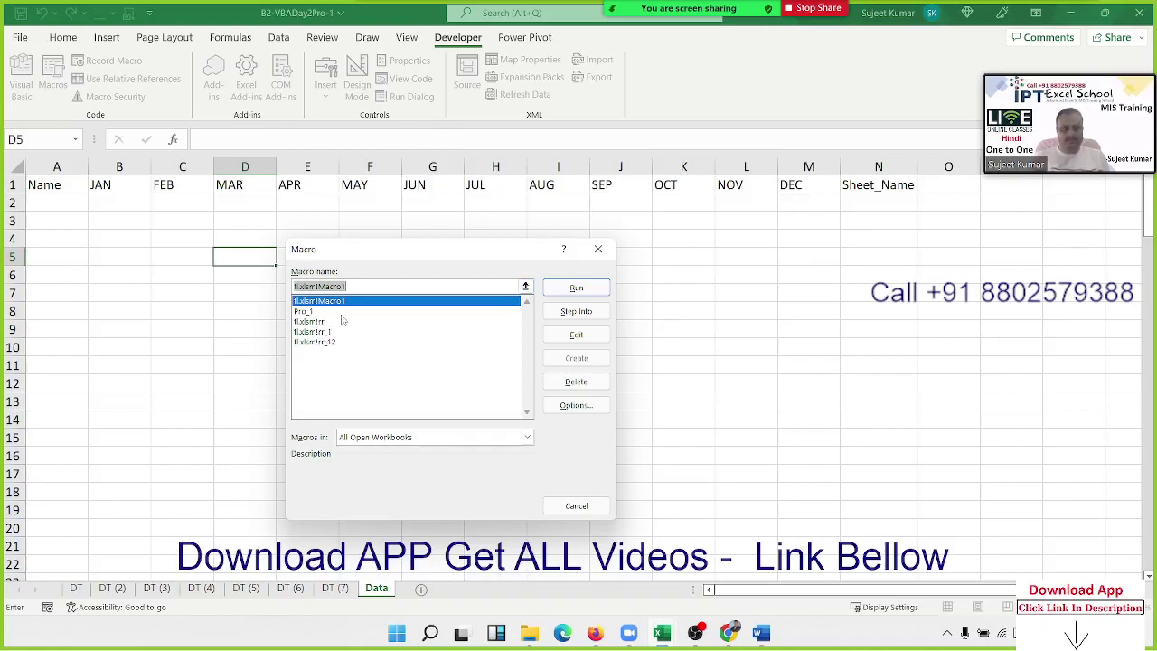
{"action": "left_click", "coordinate": [342, 313]}
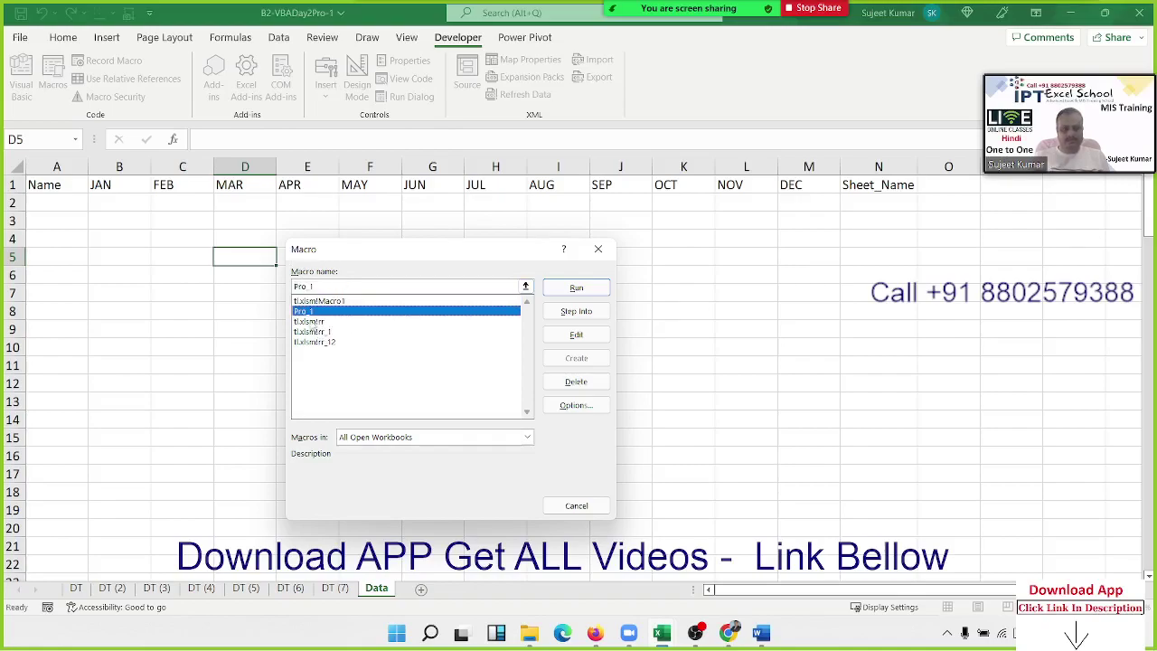
{"action": "left_click", "coordinate": [579, 288]}
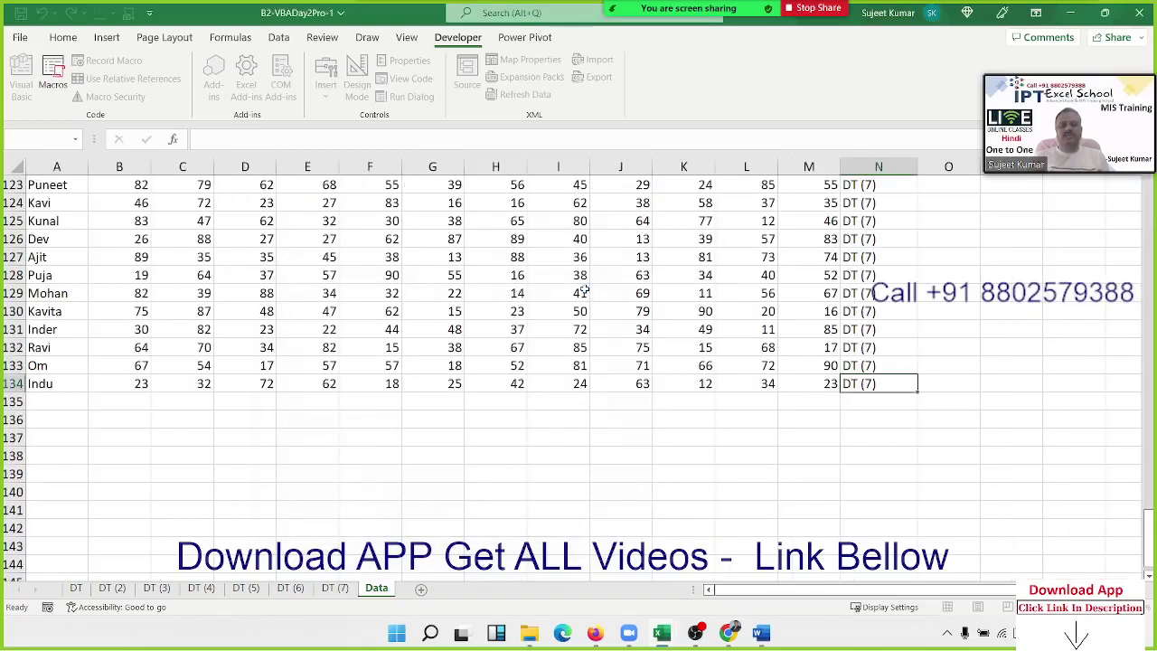
{"action": "scroll", "coordinate": [584, 289], "scroll_direction": "up", "scroll_amount": 8}
{"action": "scroll", "coordinate": [633, 379], "scroll_direction": "up", "scroll_amount": 19}
{"action": "scroll", "coordinate": [692, 458], "scroll_direction": "up", "scroll_amount": 14}
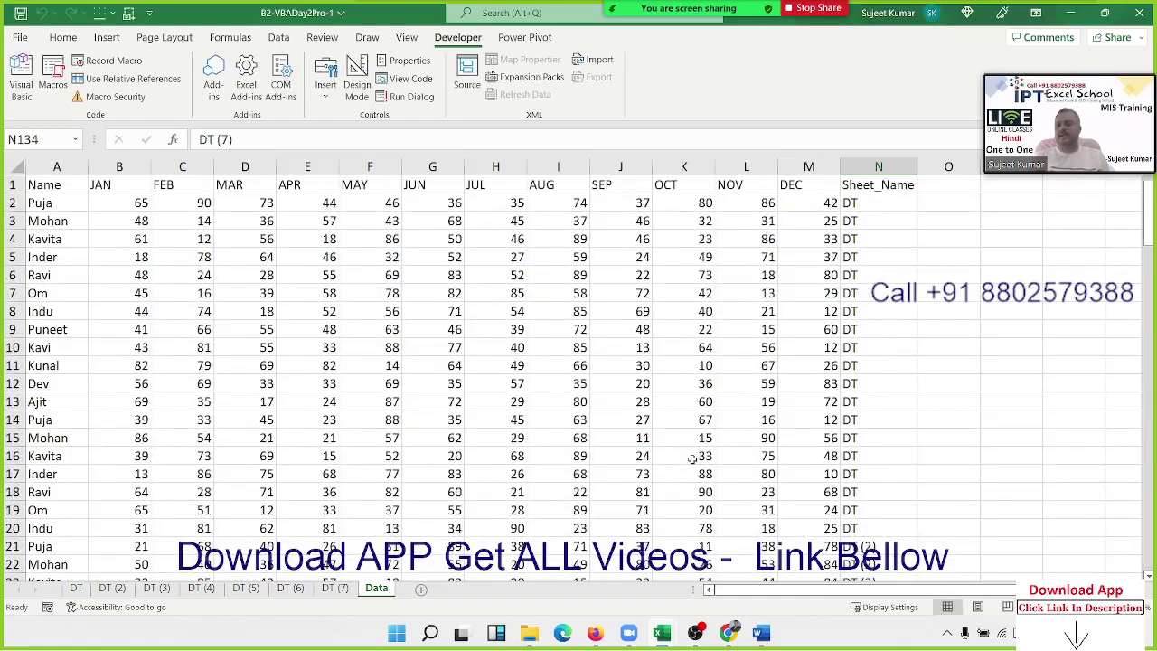
{"action": "scroll", "coordinate": [692, 458], "scroll_direction": "down", "scroll_amount": 17}
{"action": "scroll", "coordinate": [692, 458], "scroll_direction": "down", "scroll_amount": 1}
Step: Close B2-VBADay2Pro-1, choosing Don't Save
{"action": "scroll", "coordinate": [692, 458], "scroll_direction": "up", "scroll_amount": 18}
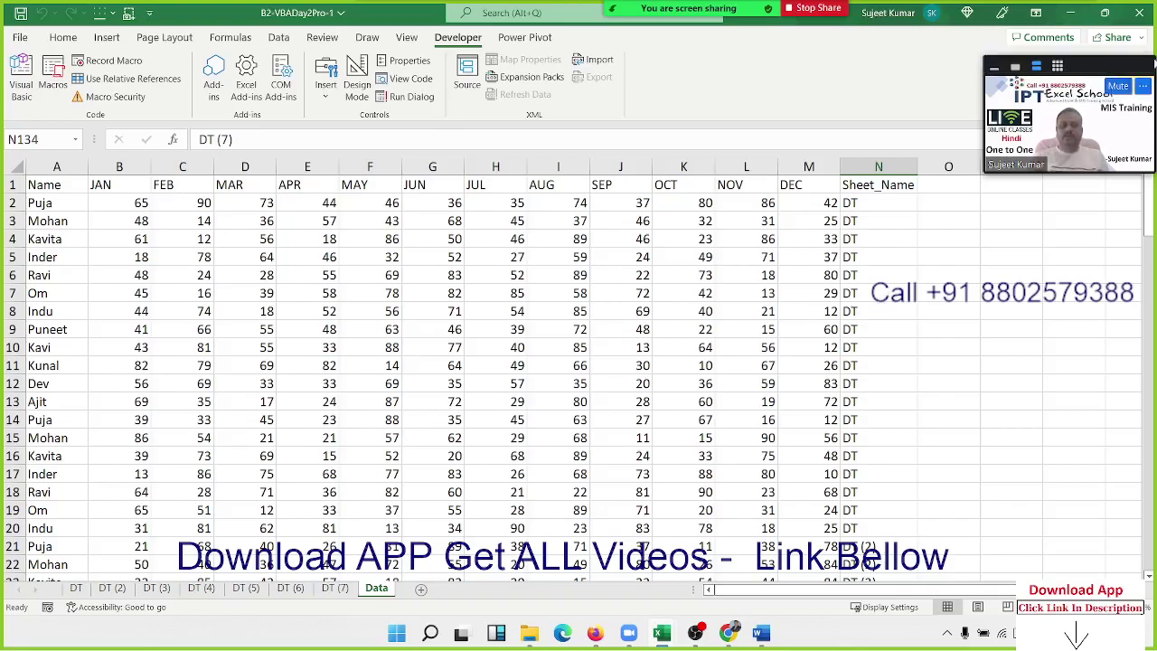
{"action": "left_click", "coordinate": [1139, 13]}
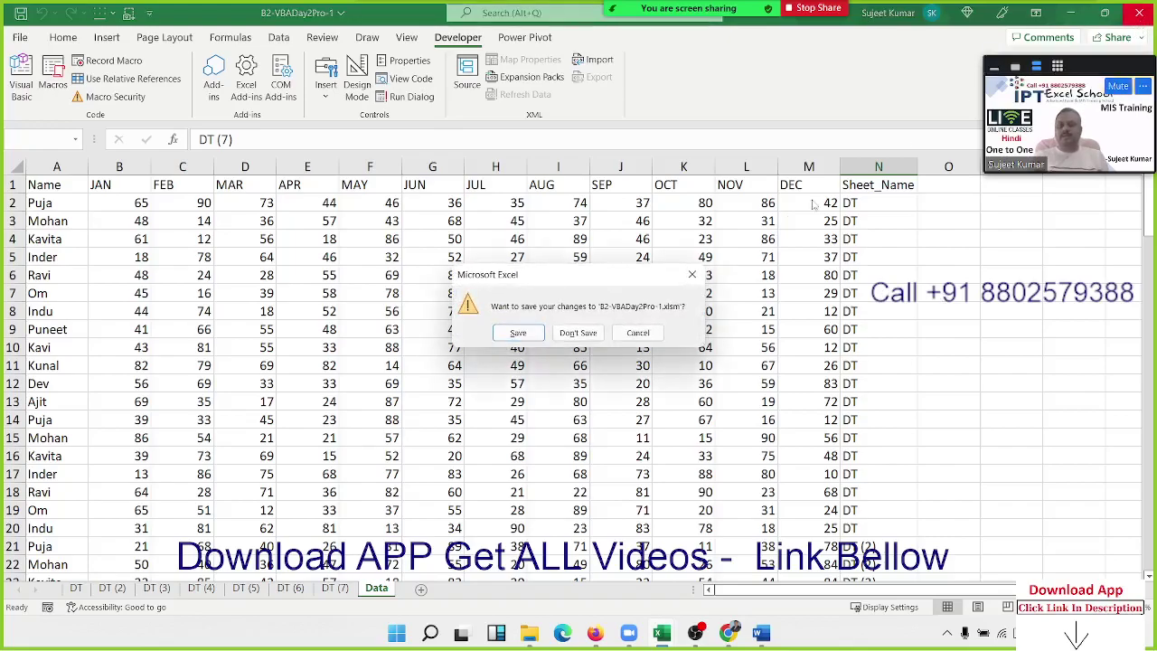
{"action": "left_click", "coordinate": [585, 334]}
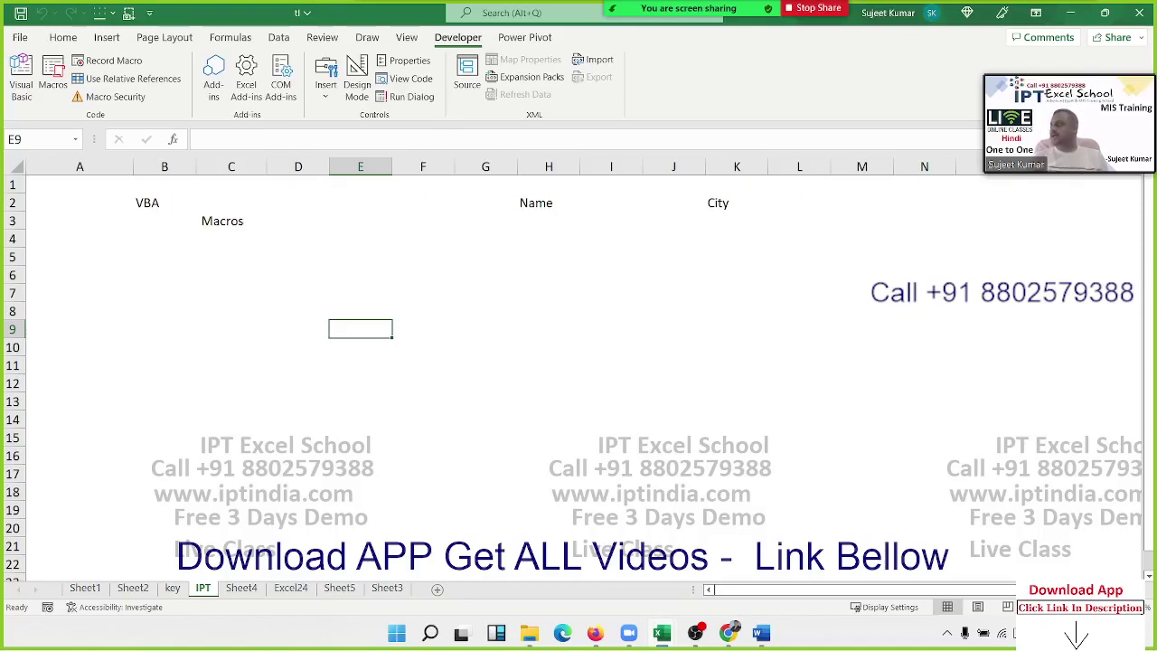
Step: Type Function into cell C6 beneath Macros
{"action": "left_click", "coordinate": [297, 257]}
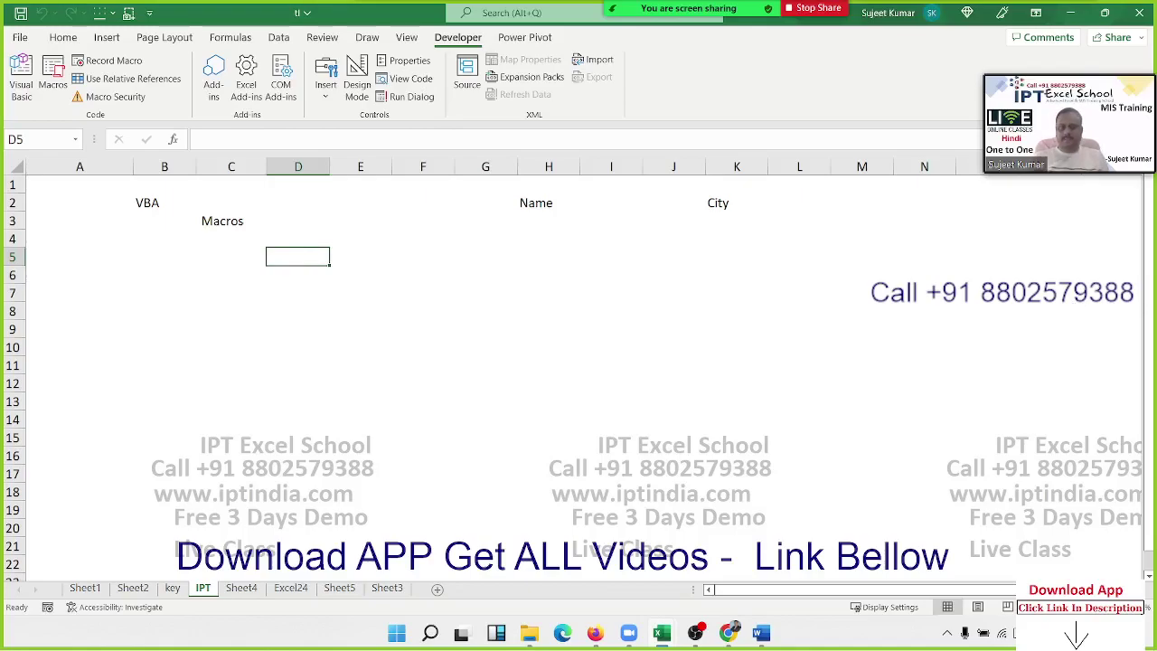
{"action": "left_click", "coordinate": [221, 219]}
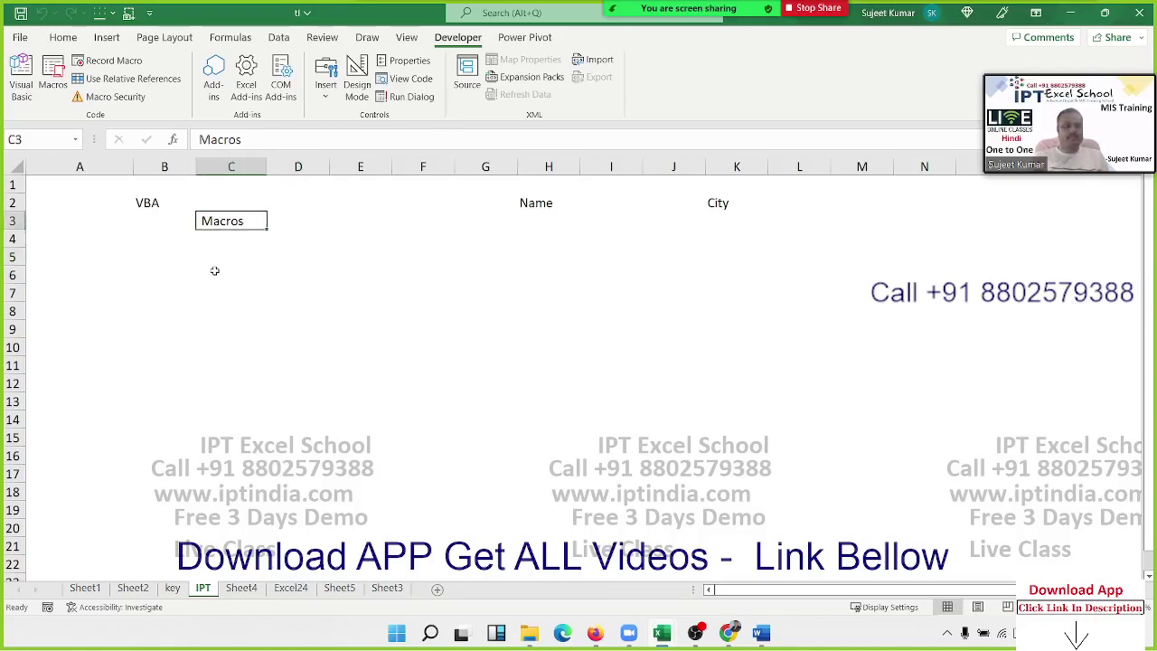
{"action": "left_click", "coordinate": [220, 270]}
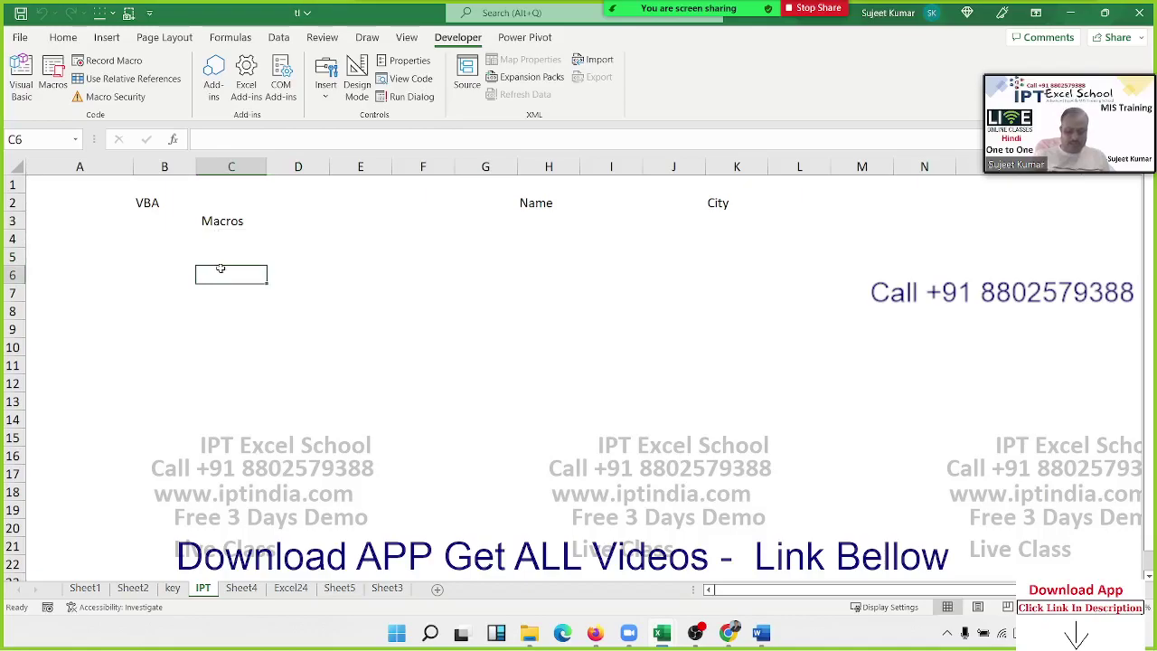
{"action": "type", "text": "Functio"}
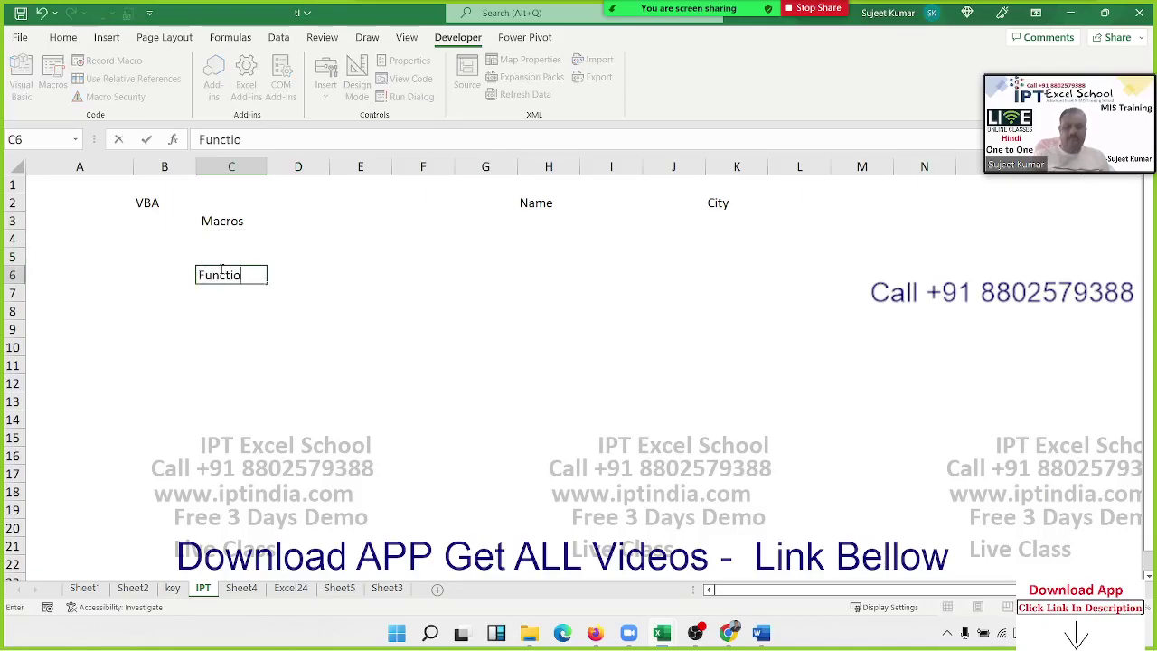
{"action": "type", "text": "n"}
{"action": "key", "text": "Return"}
{"action": "key", "text": "Right"}
{"action": "key", "text": "Right"}
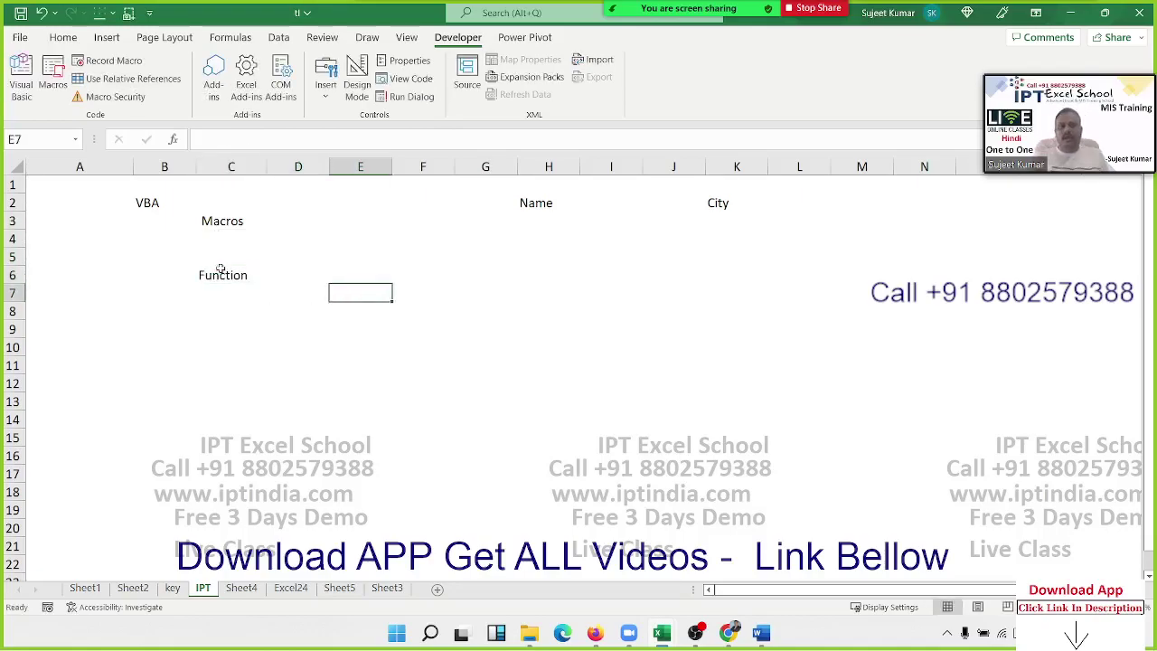
Step: Try =vl in E6, cancel it, then browse the Formulas tab's Lookup & Reference function list
{"action": "key", "text": "Up"}
{"action": "type", "text": "="}
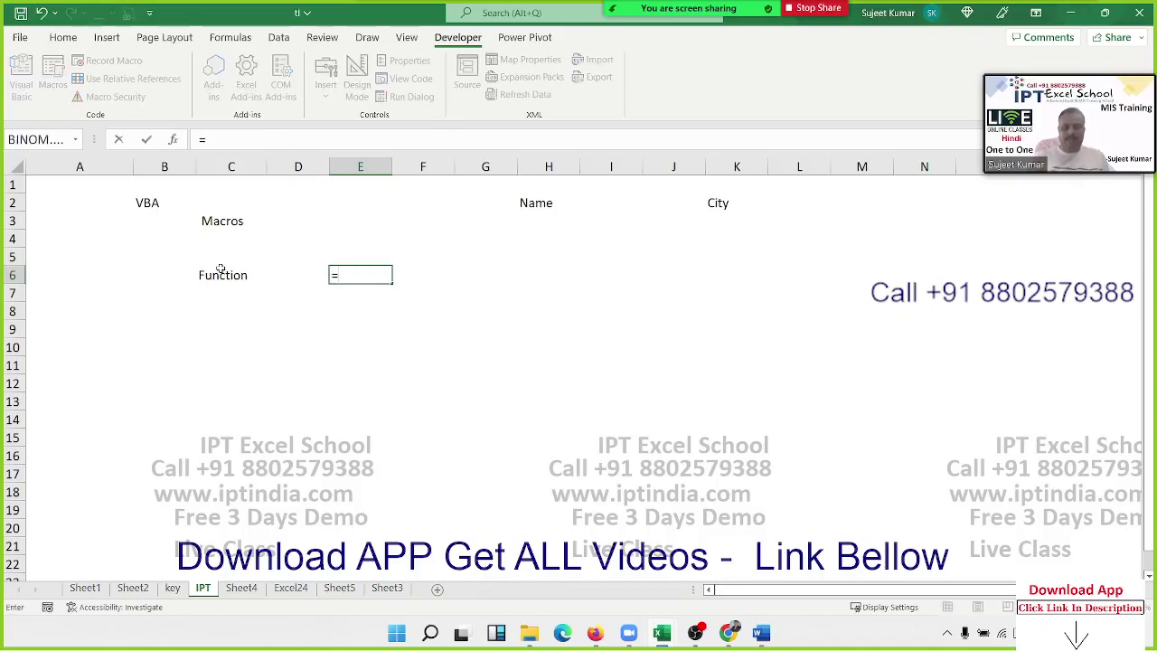
{"action": "type", "text": "vl"}
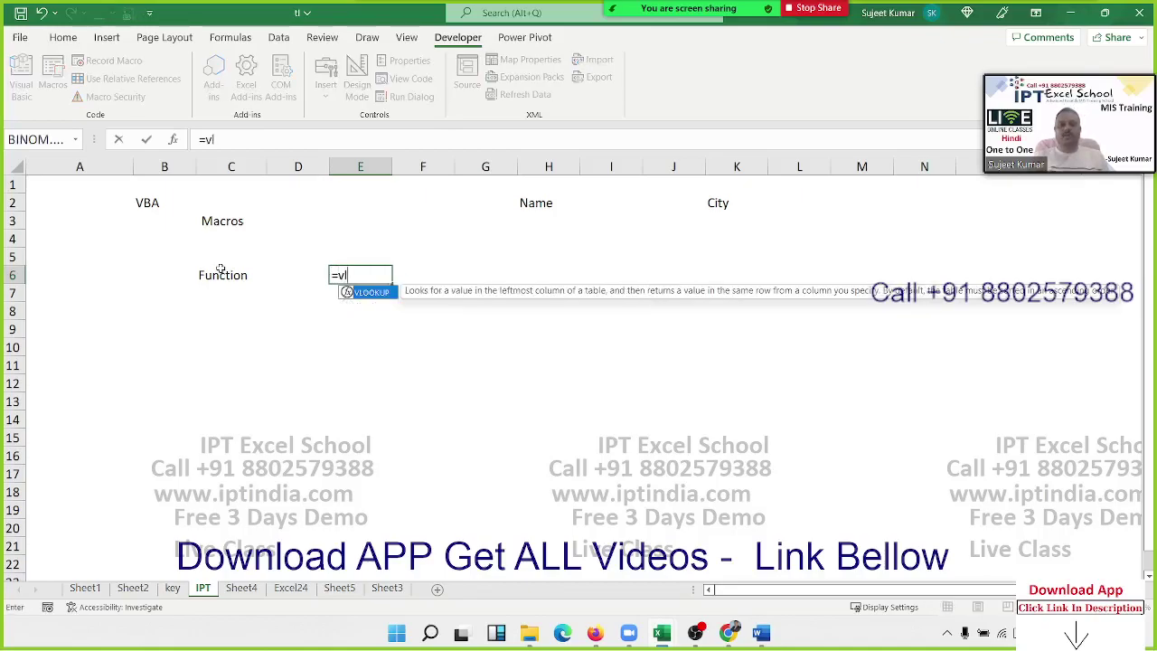
{"action": "key", "text": "Escape"}
{"action": "key", "text": "Escape"}
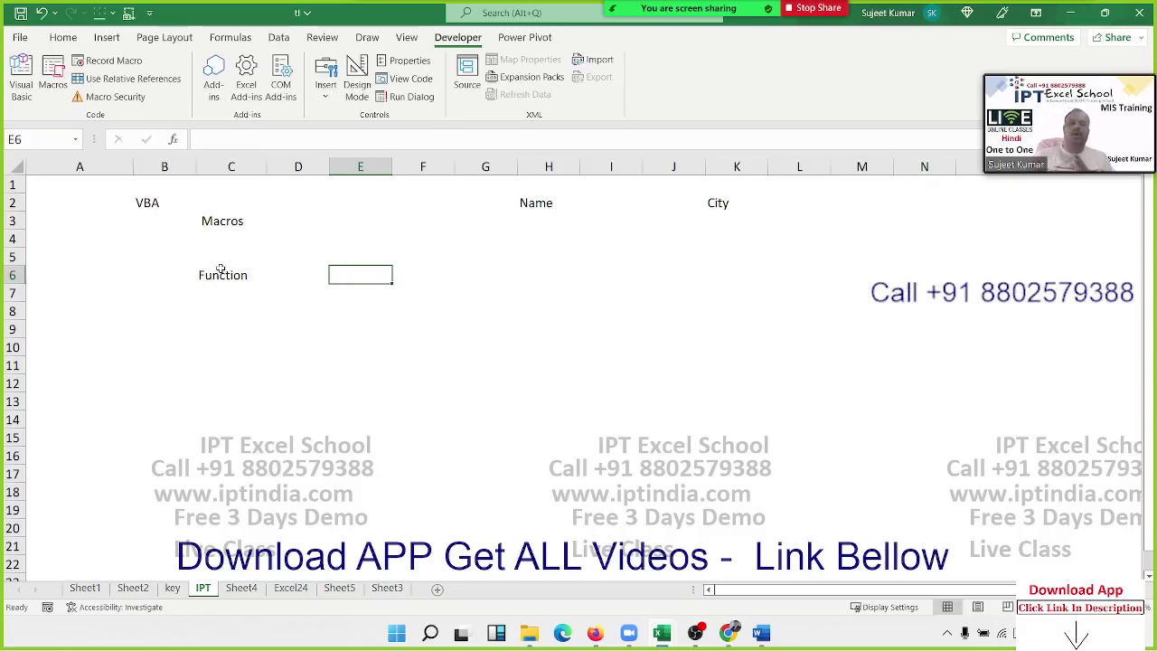
{"action": "left_click", "coordinate": [231, 37]}
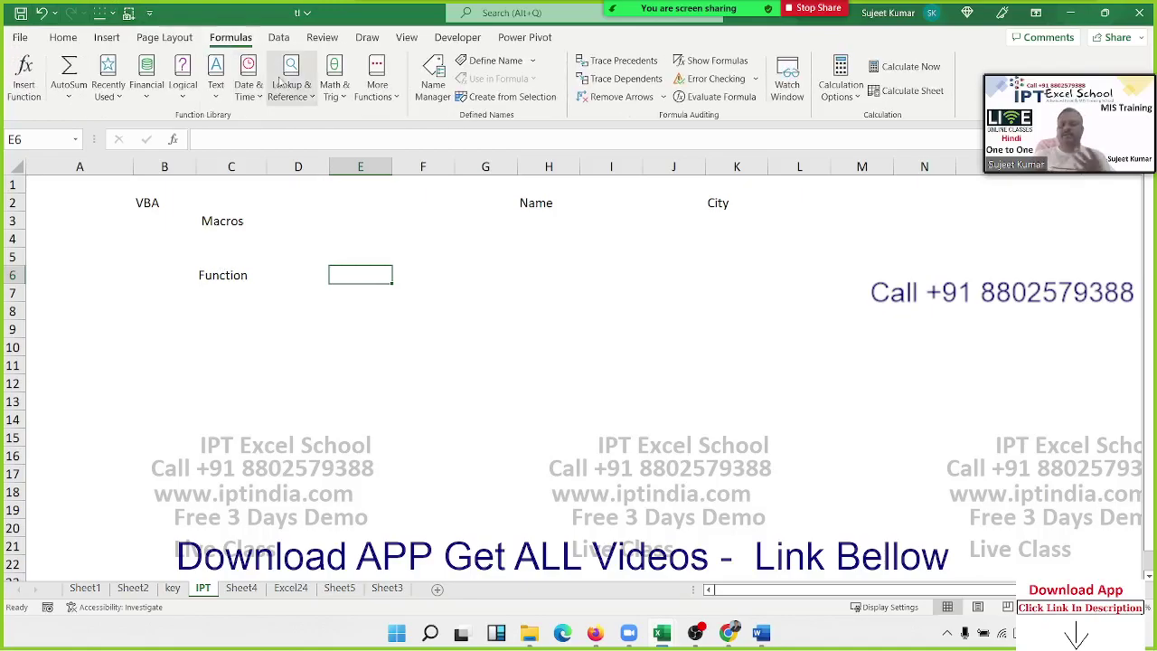
{"action": "left_click", "coordinate": [281, 81]}
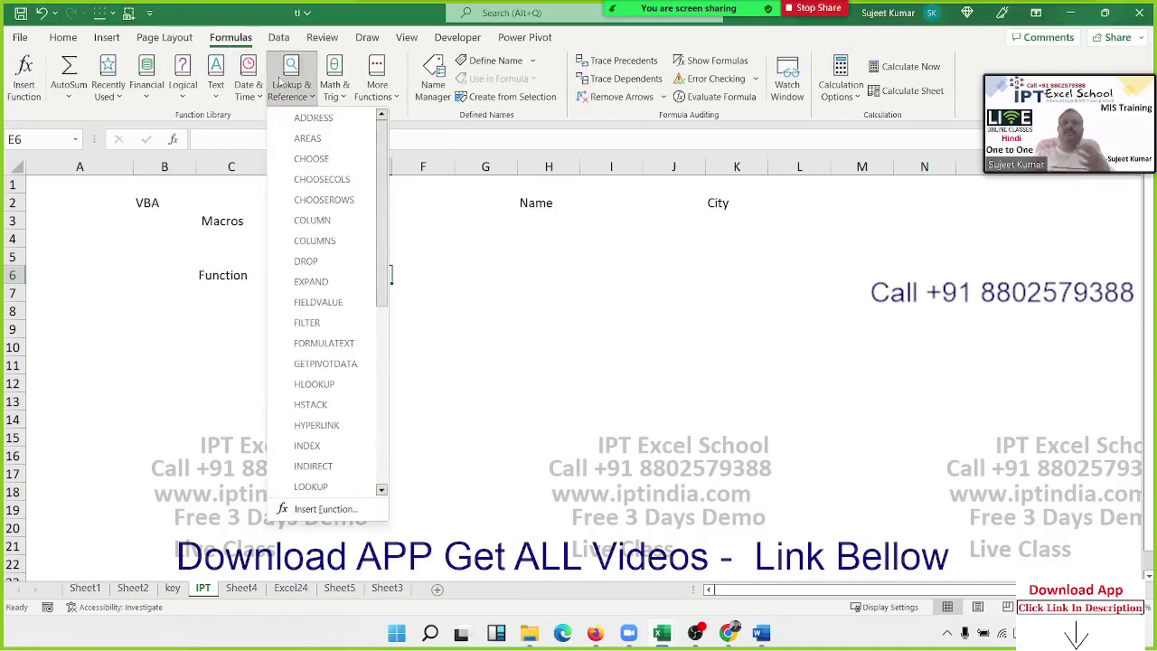
{"action": "left_click", "coordinate": [575, 302]}
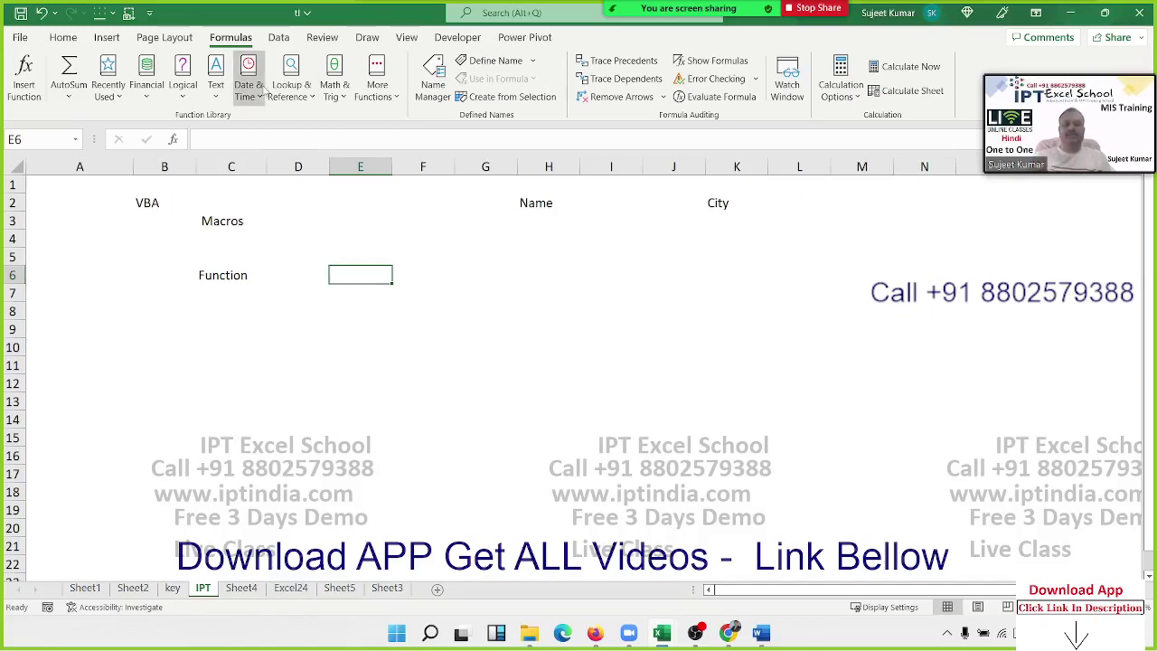
{"action": "left_click", "coordinate": [290, 83]}
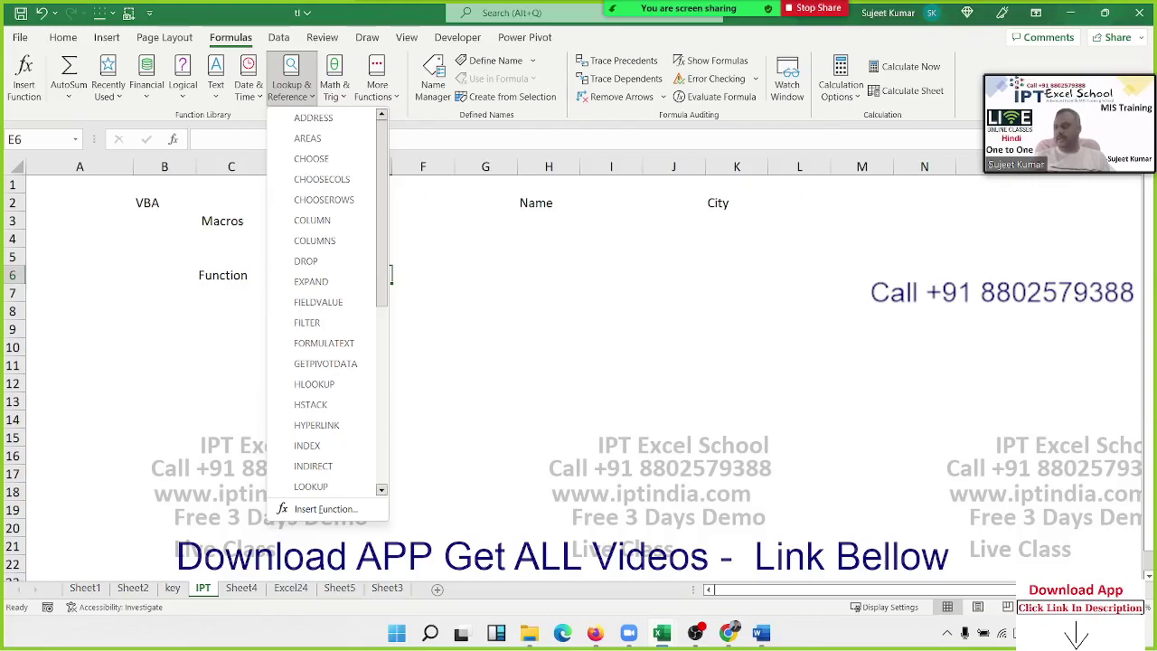
{"action": "left_click", "coordinate": [509, 296]}
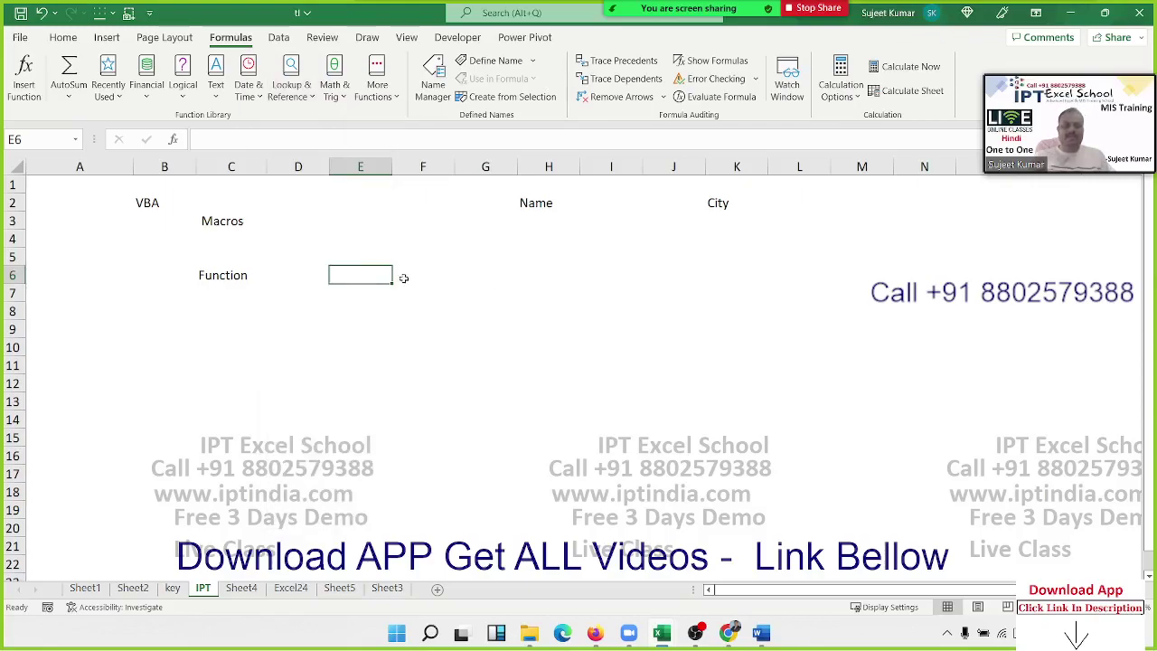
Step: Type =vl in E6 again to see the VLOOKUP suggestion, then discard the formula
{"action": "type", "text": "=v"}
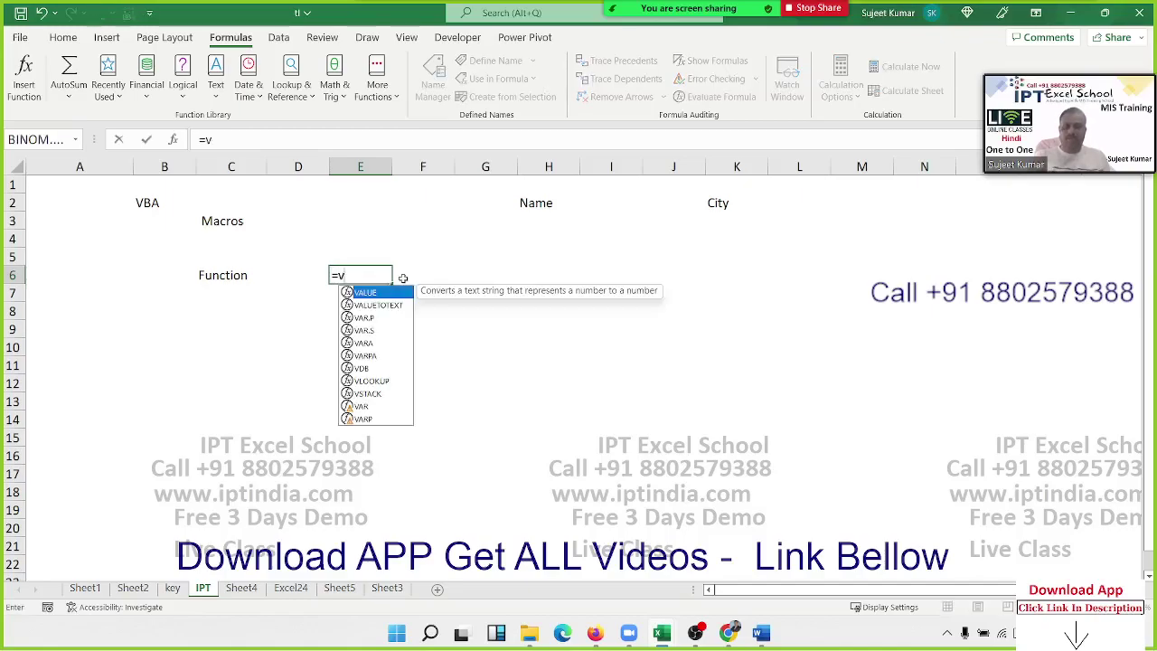
{"action": "type", "text": "l"}
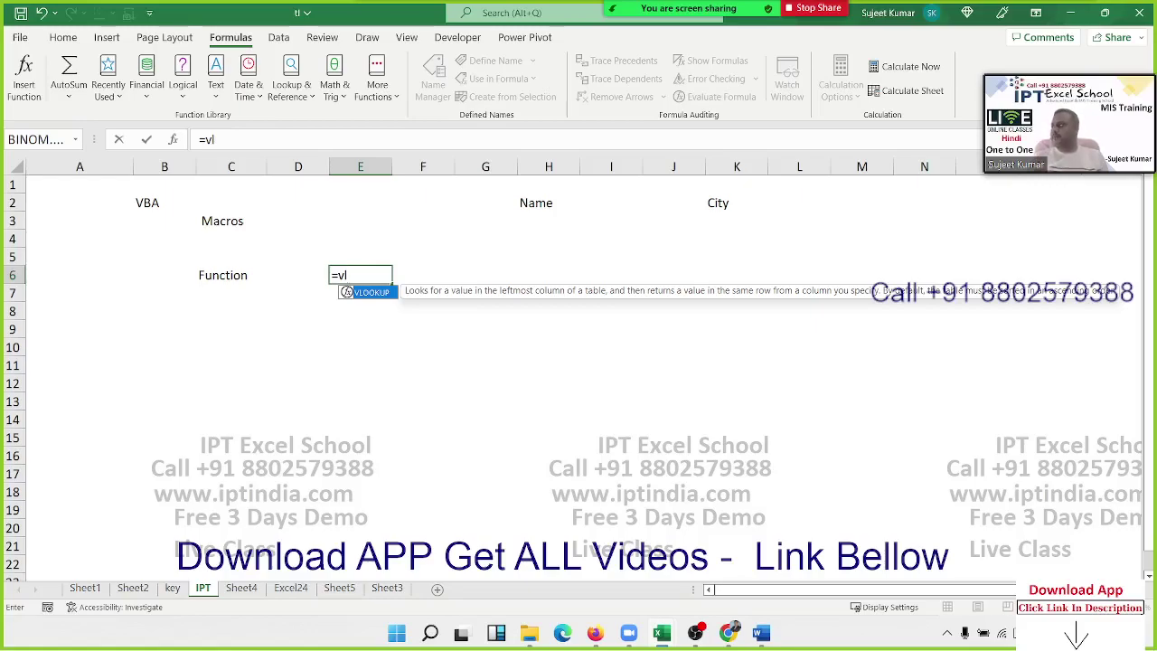
{"action": "key", "text": "Escape"}
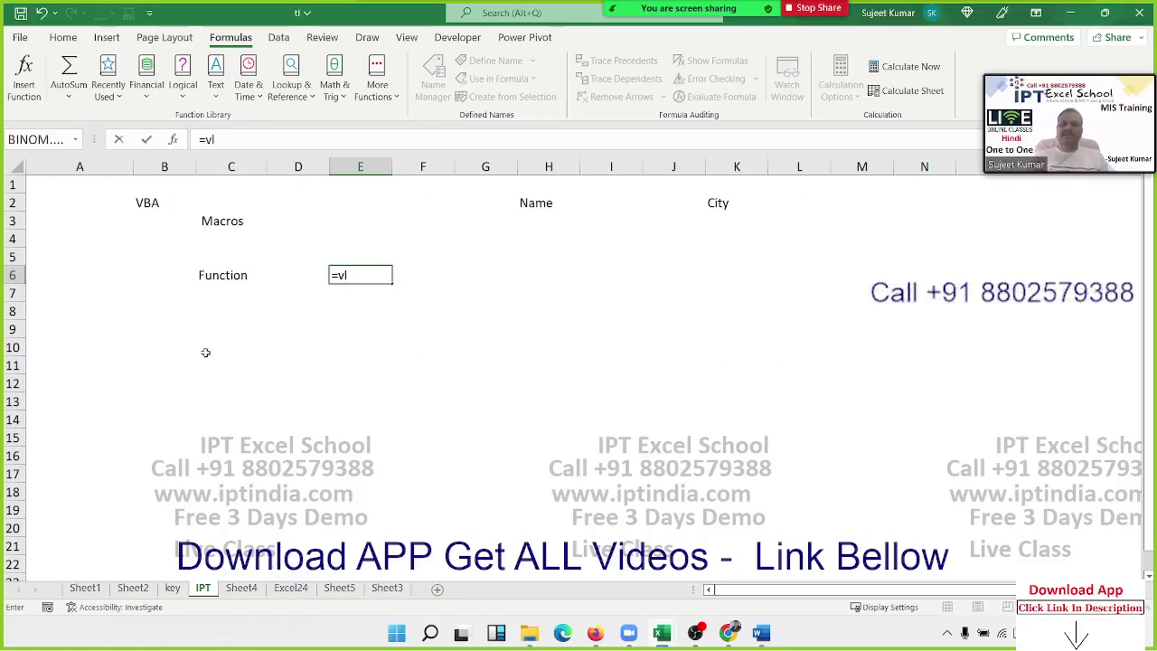
{"action": "key", "text": "Escape"}
Step: Enter 'userform' in cell C9 below Function
{"action": "left_click", "coordinate": [215, 330]}
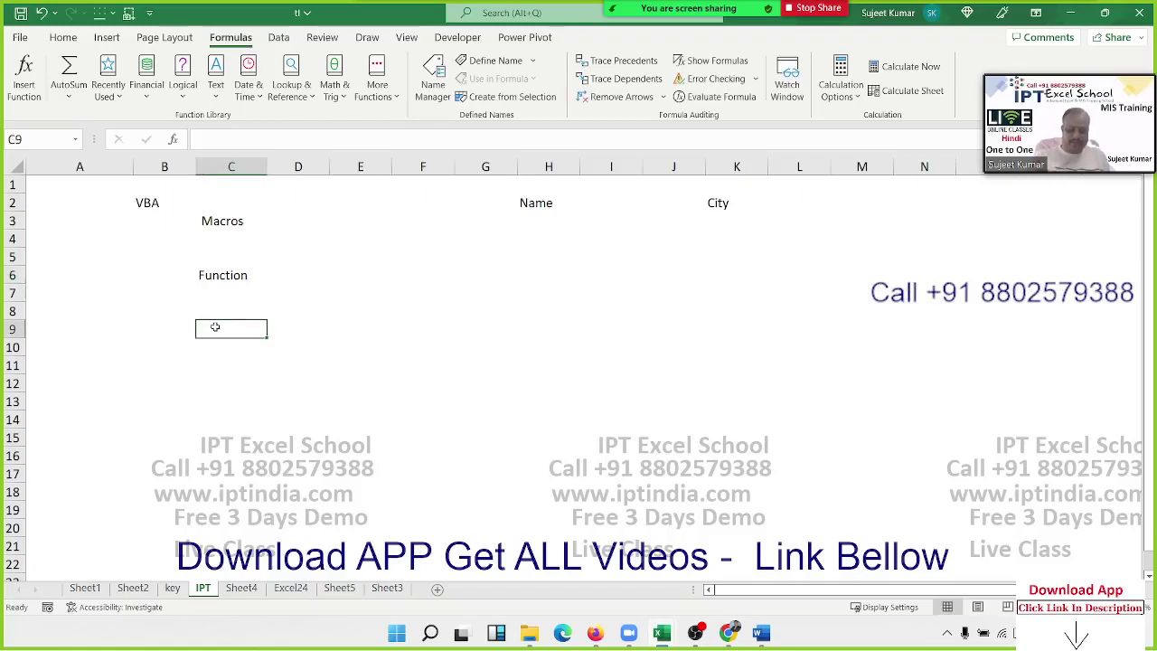
{"action": "type", "text": "userf"}
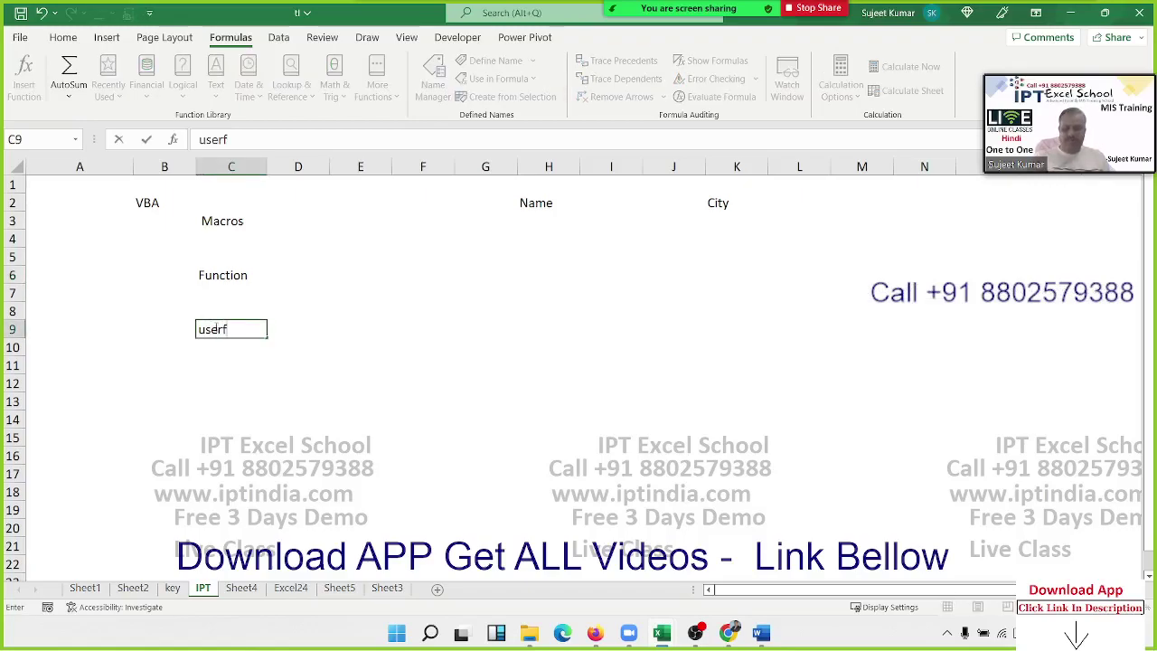
{"action": "type", "text": "orm"}
{"action": "key", "text": "Return"}
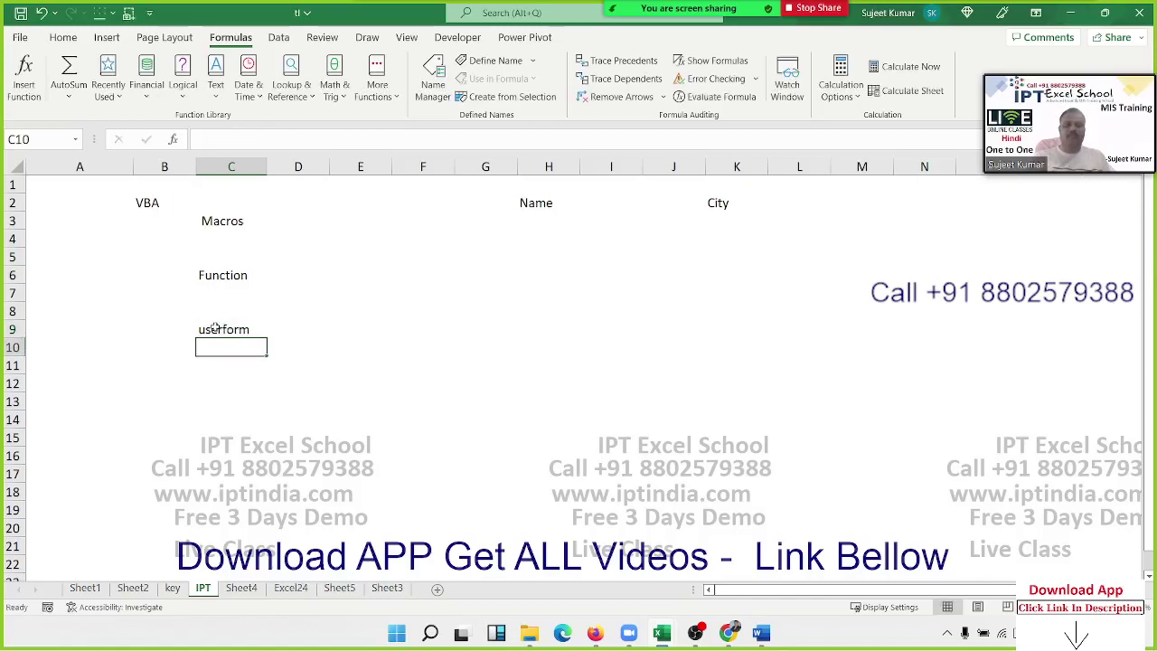
Step: Open the B-2-VBADay2 workbook from the Recent files list
{"action": "left_click", "coordinate": [25, 38]}
{"action": "left_click", "coordinate": [72, 148]}
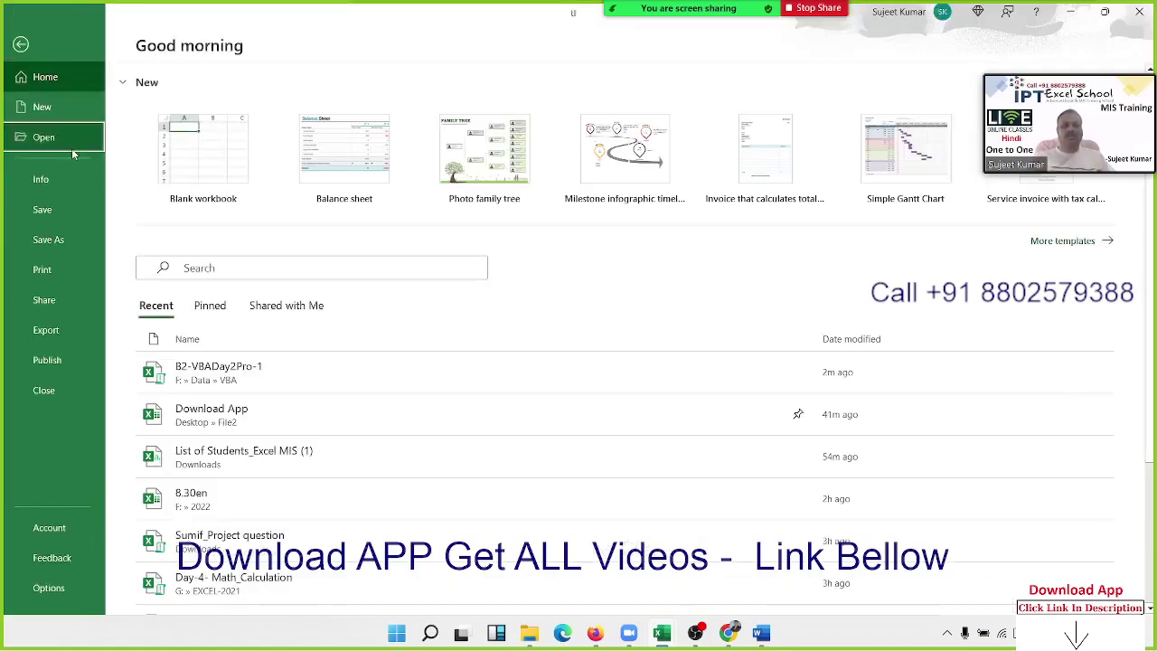
{"action": "scroll", "coordinate": [495, 355], "scroll_direction": "down", "scroll_amount": 3}
{"action": "scroll", "coordinate": [542, 375], "scroll_direction": "down", "scroll_amount": 5}
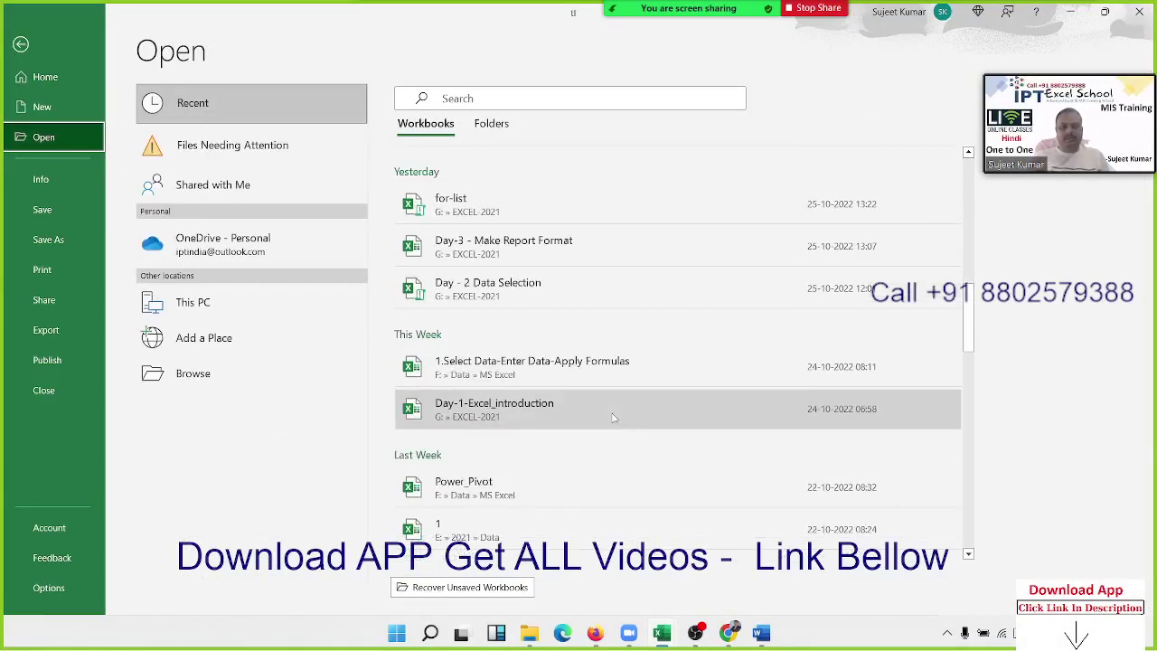
{"action": "scroll", "coordinate": [602, 397], "scroll_direction": "down", "scroll_amount": 3}
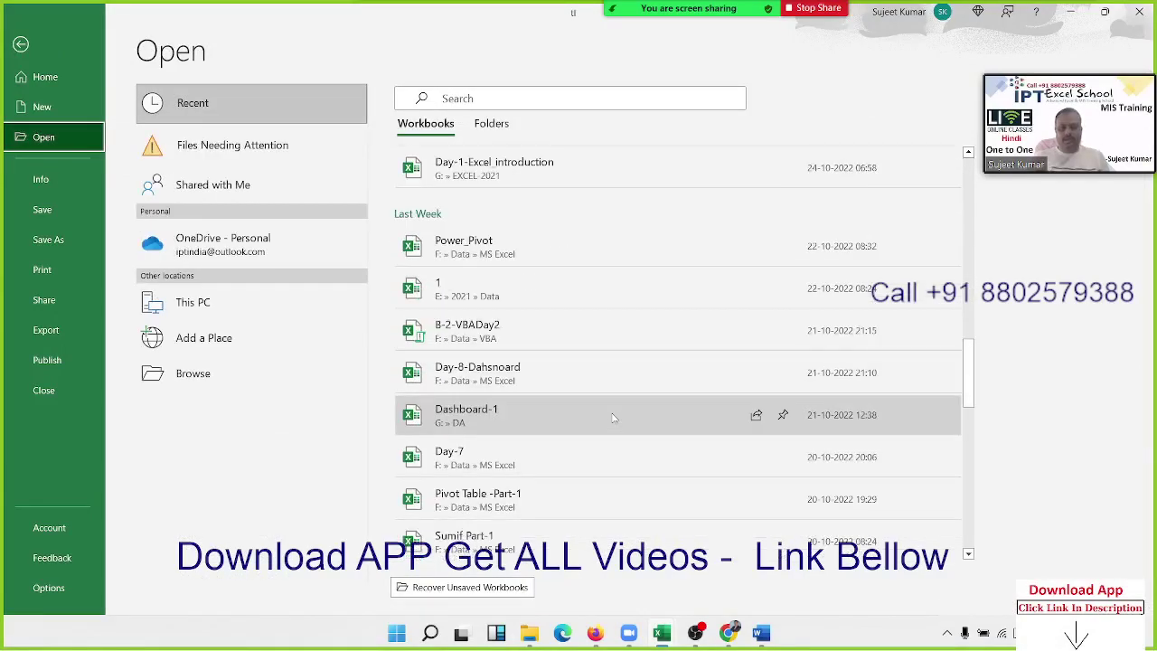
{"action": "left_click", "coordinate": [588, 347]}
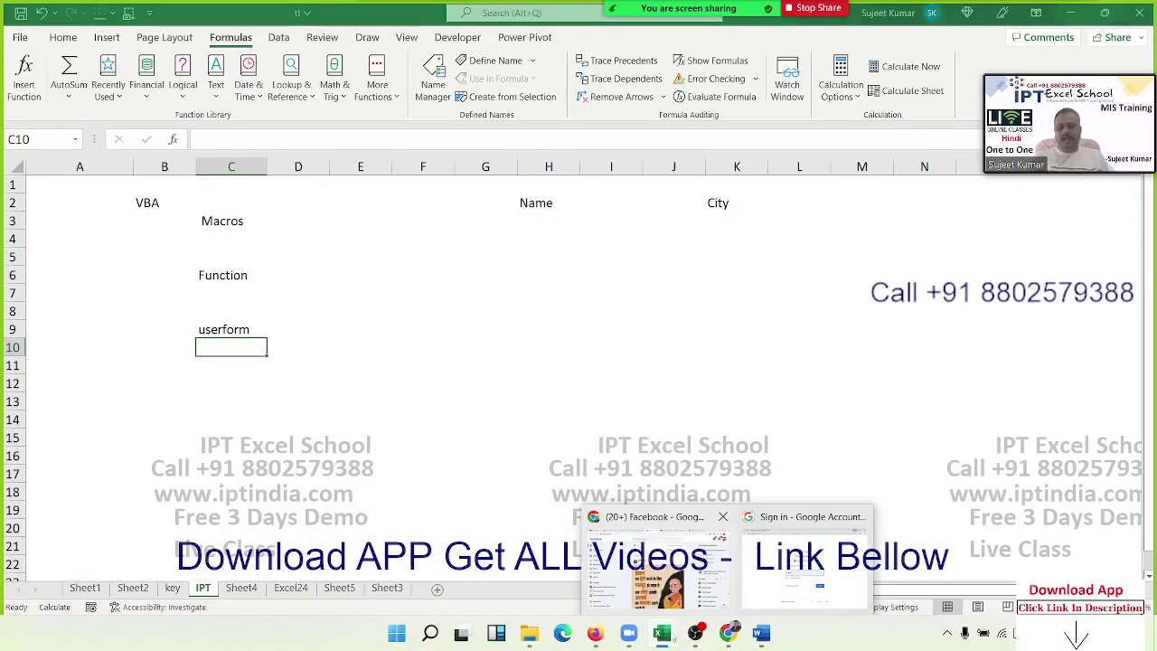
{"action": "mouse_move", "coordinate": [665, 637]}
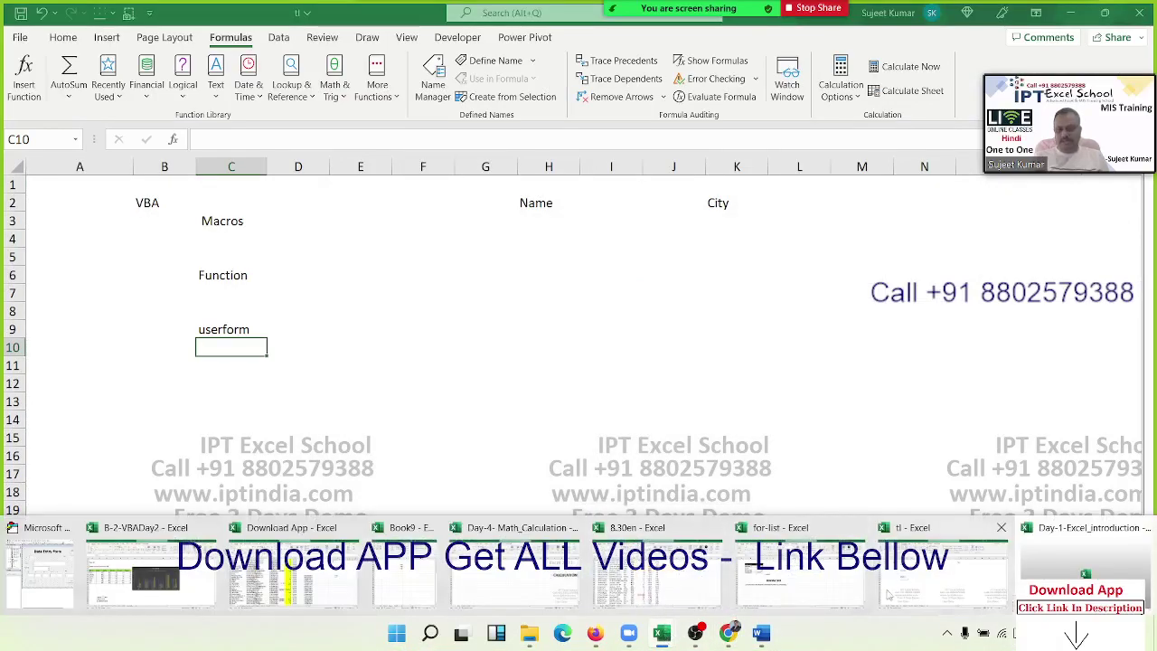
Step: Switch to the B-2-VBADay2 workbook window from the taskbar
{"action": "left_click", "coordinate": [813, 583]}
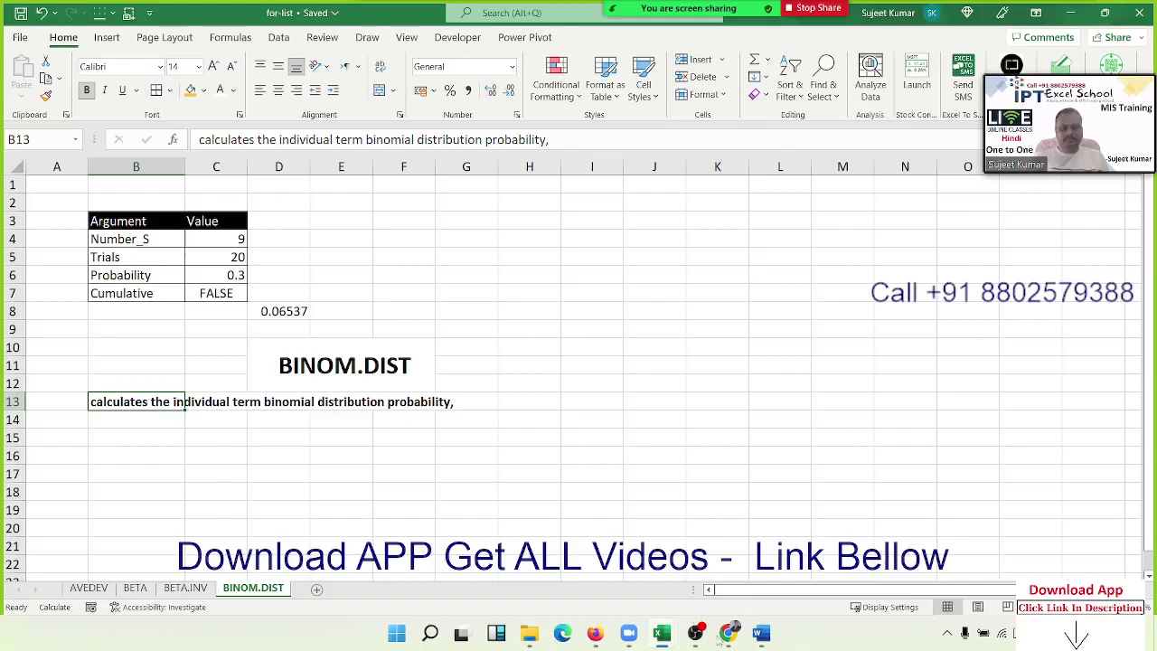
{"action": "mouse_move", "coordinate": [732, 635]}
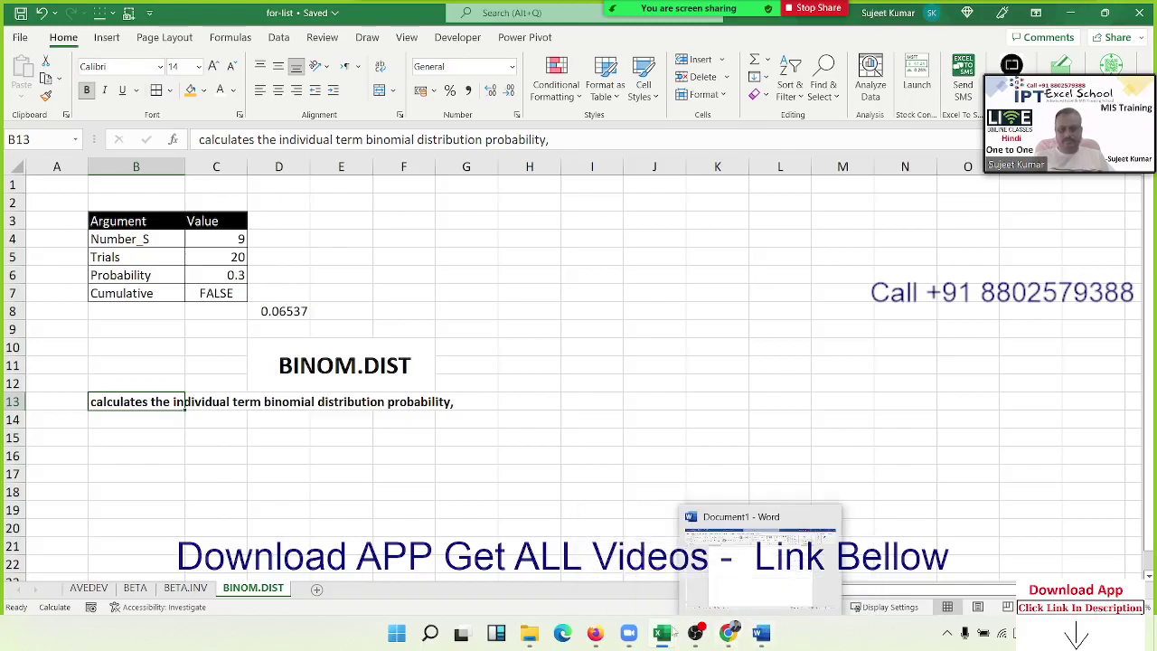
{"action": "mouse_move", "coordinate": [674, 632]}
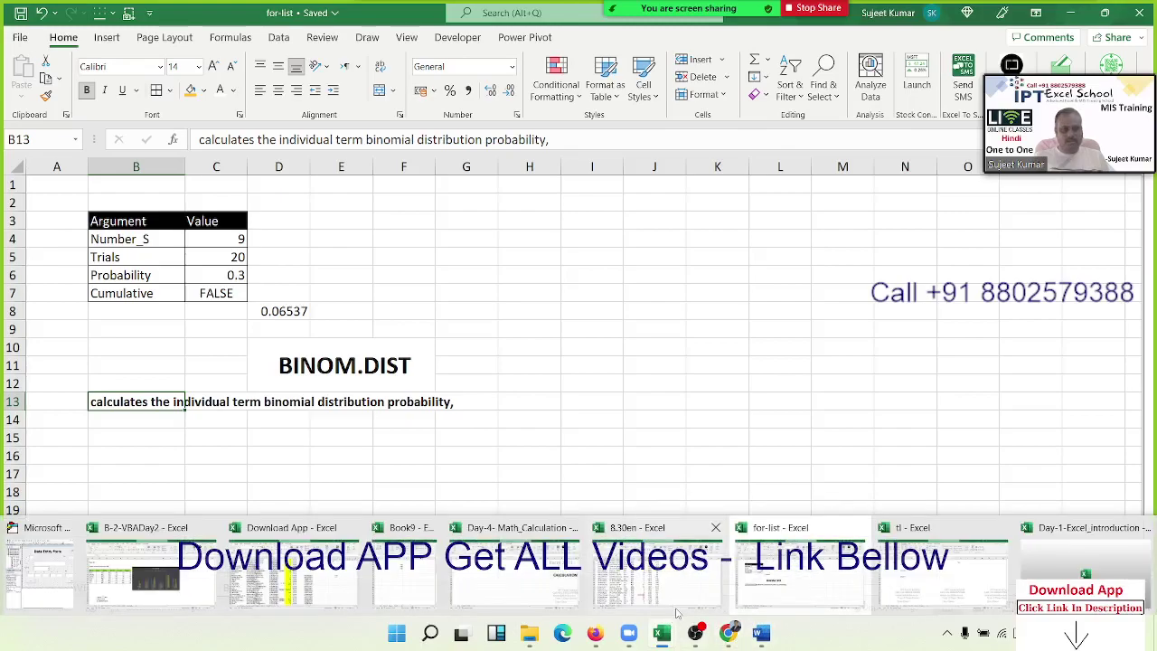
{"action": "left_click", "coordinate": [190, 574]}
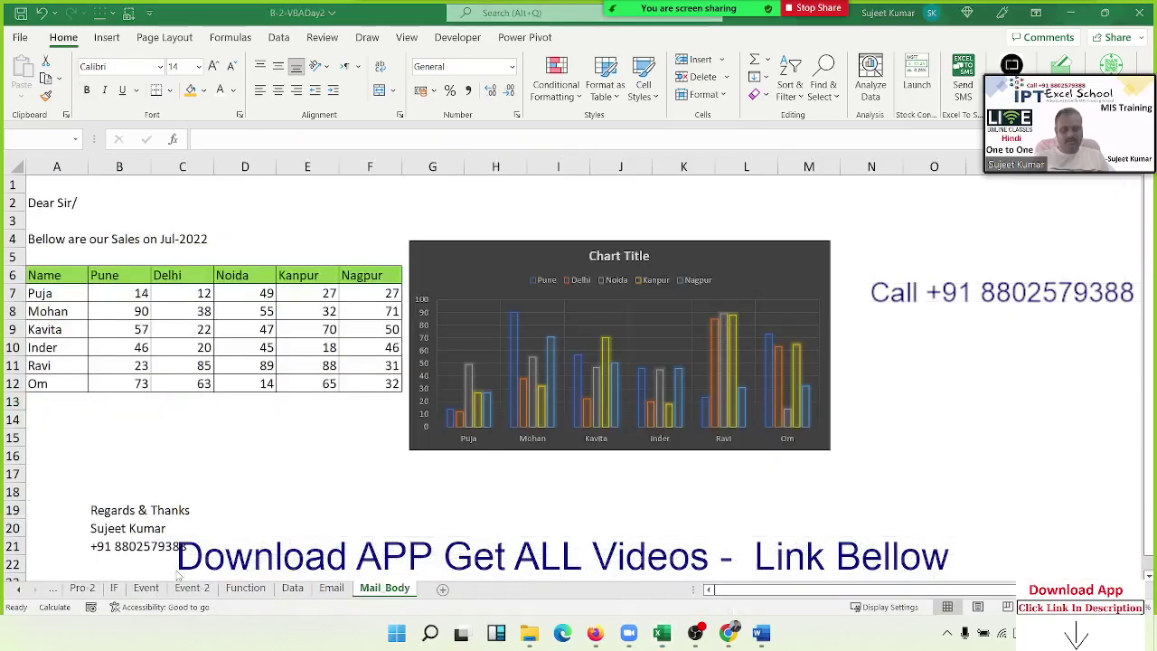
Step: View UserForm1 in the Visual Basic editor from the Developer tab, then close the editor
{"action": "left_click", "coordinate": [457, 38]}
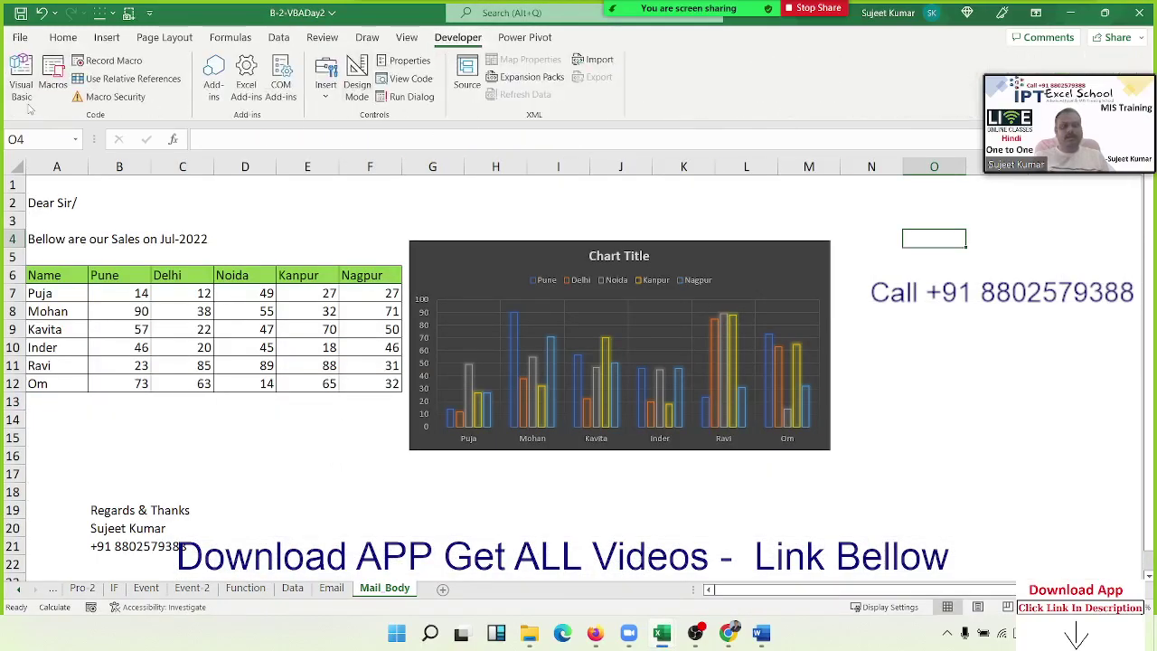
{"action": "left_click", "coordinate": [22, 83]}
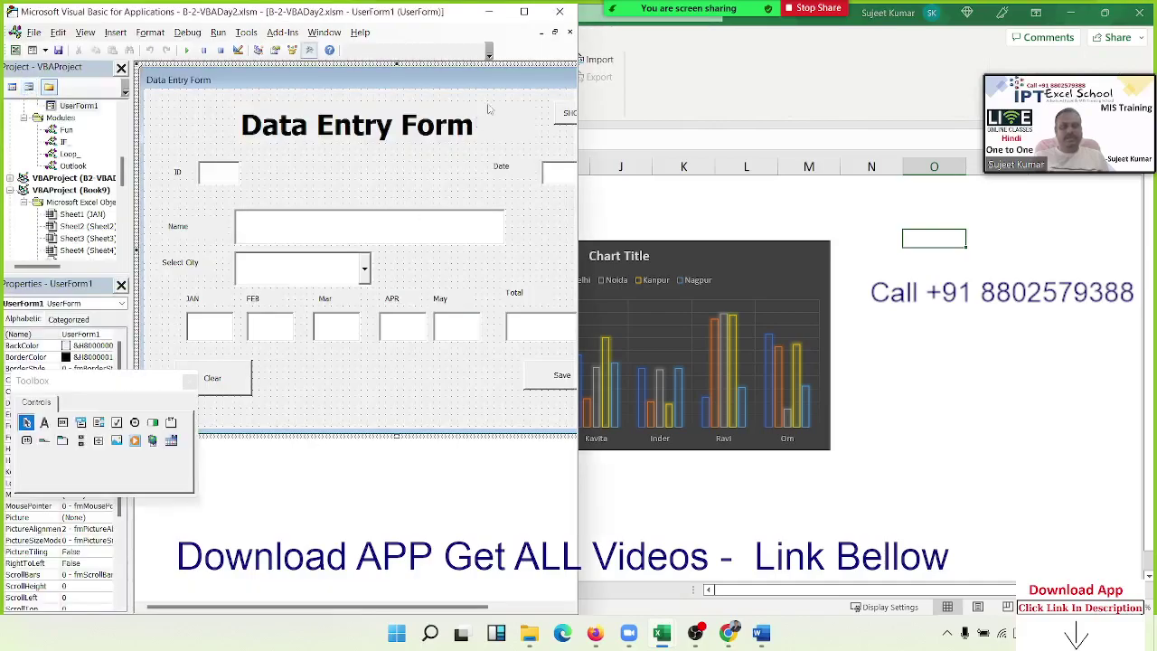
{"action": "left_click", "coordinate": [560, 12]}
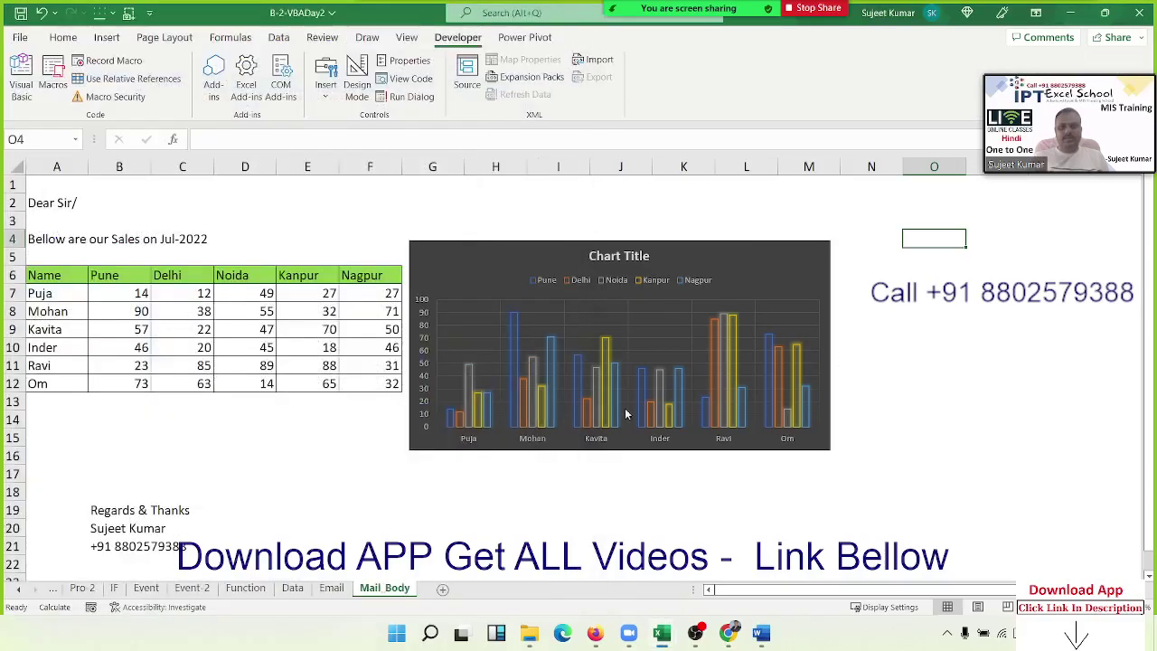
Step: On the Data sheet, launch the Data Entry Form, check its city list, and close it
{"action": "left_click", "coordinate": [292, 589]}
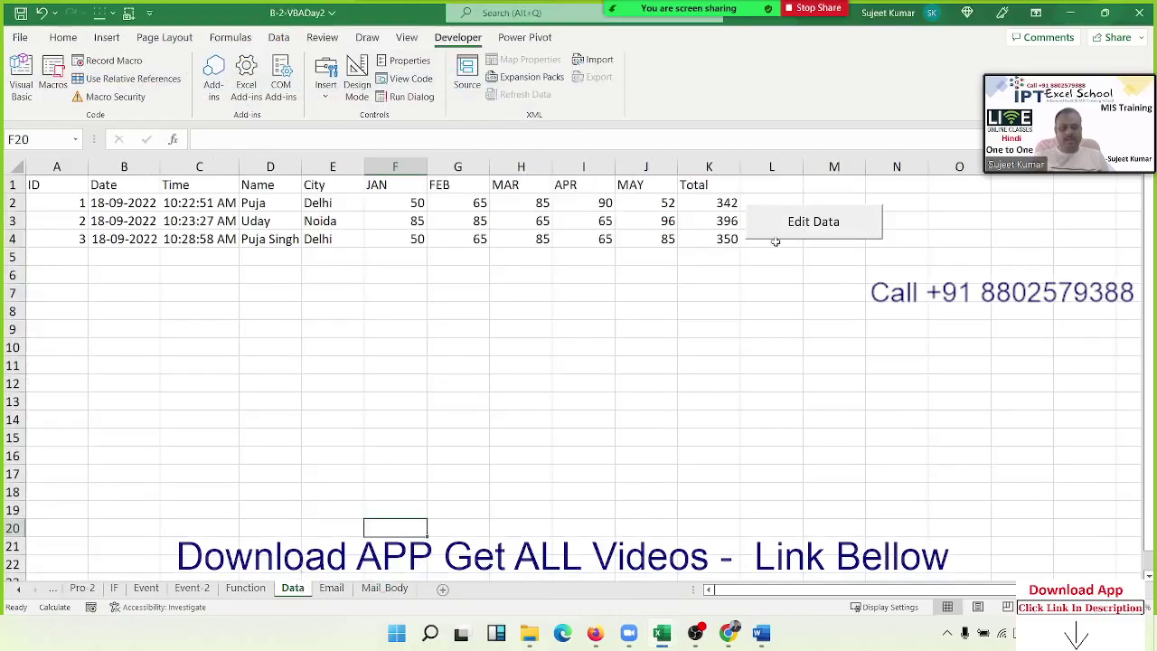
{"action": "left_click", "coordinate": [816, 232]}
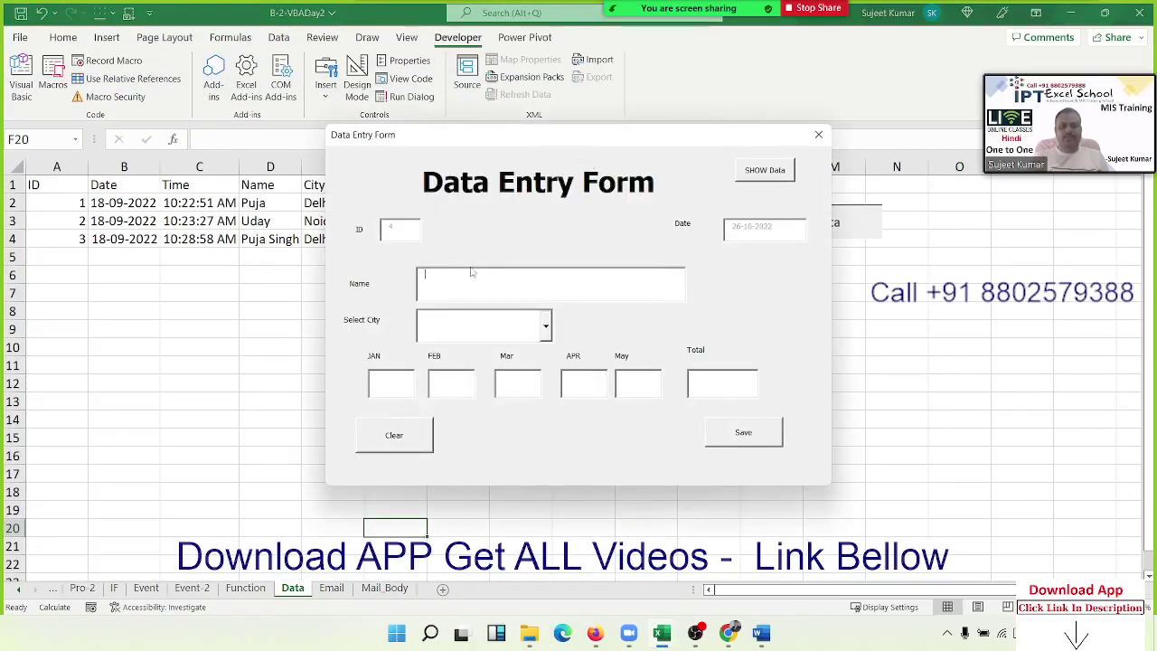
{"action": "left_click", "coordinate": [546, 326]}
{"action": "left_click", "coordinate": [545, 326]}
{"action": "left_click", "coordinate": [783, 175]}
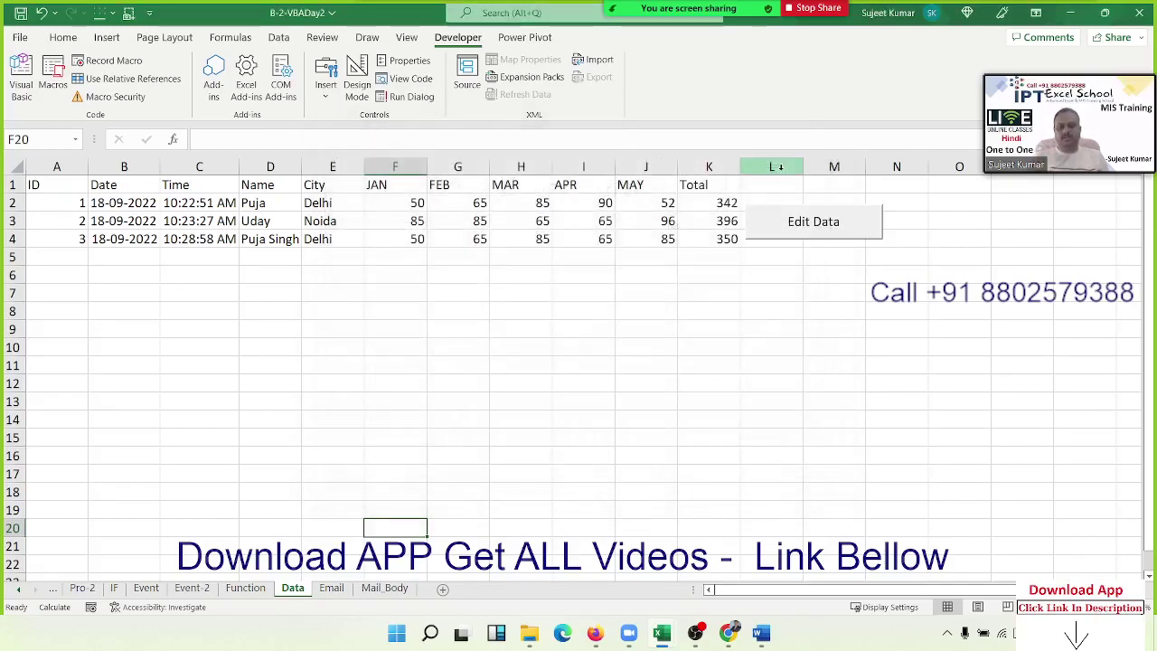
Step: Select J5, then start closing B-2-VBADay2 and cancel to keep it open
{"action": "left_click", "coordinate": [627, 262]}
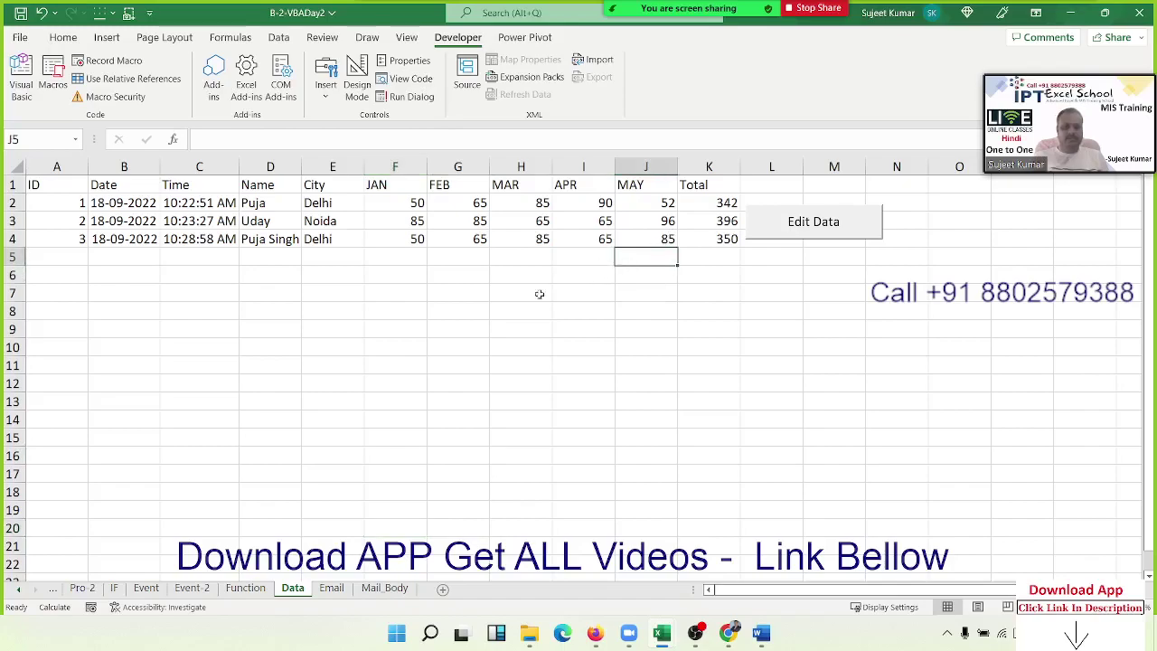
{"action": "scroll", "coordinate": [477, 309], "scroll_direction": "down", "scroll_amount": 2}
{"action": "scroll", "coordinate": [476, 309], "scroll_direction": "down", "scroll_amount": 1}
{"action": "scroll", "coordinate": [476, 310], "scroll_direction": "up", "scroll_amount": 3}
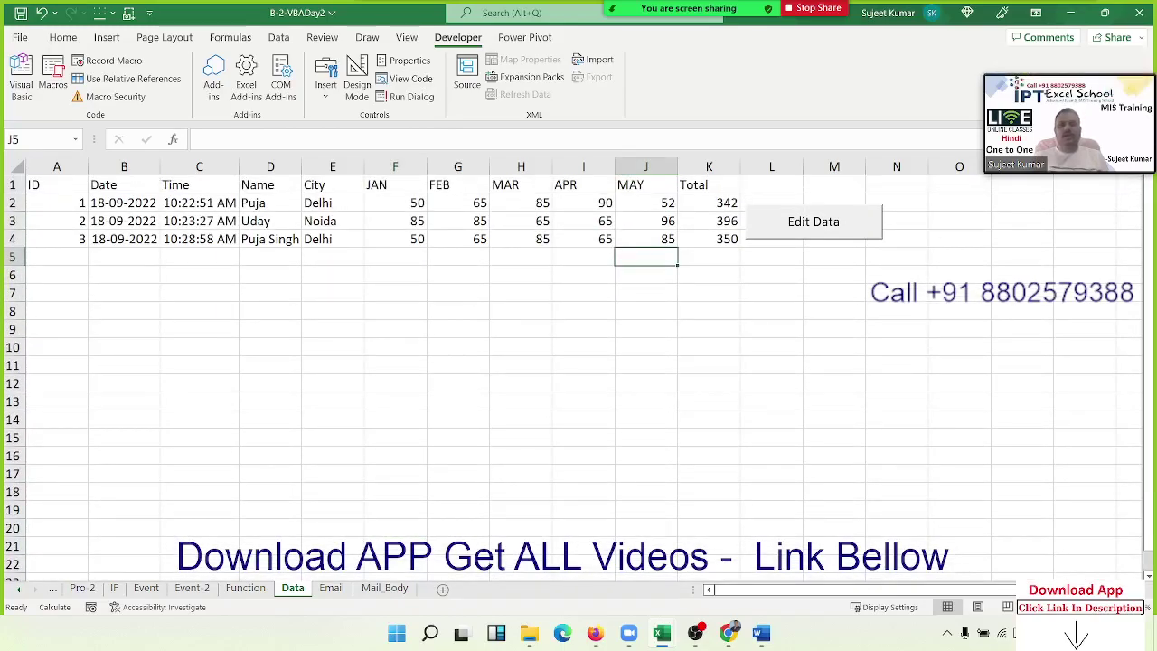
{"action": "left_click", "coordinate": [1137, 23]}
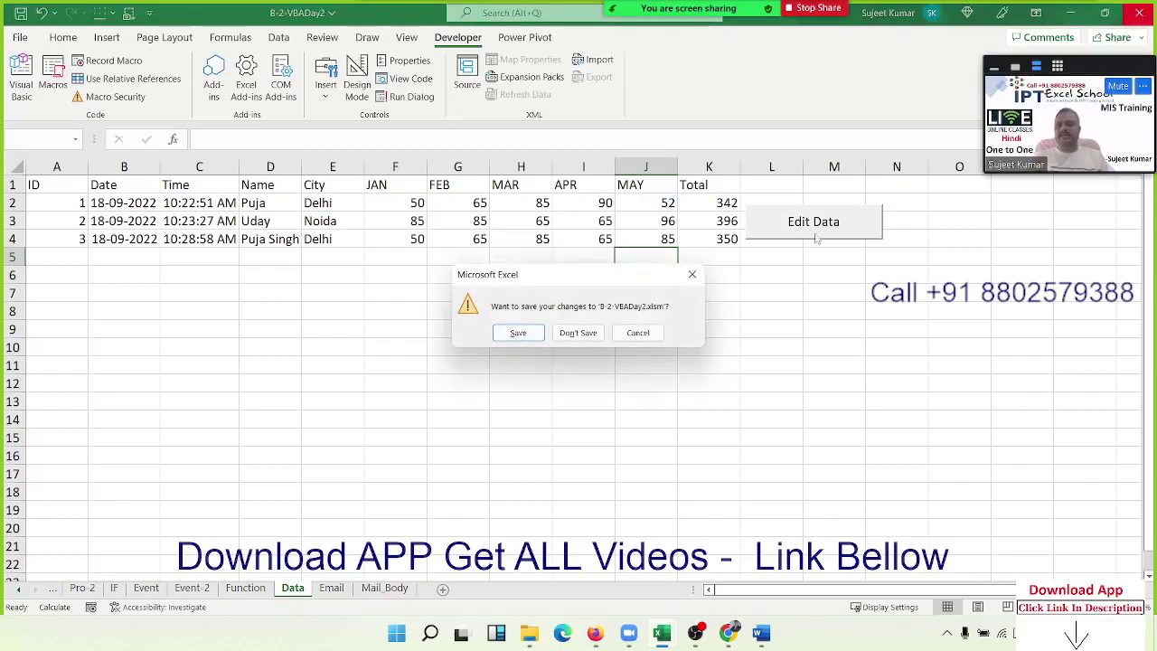
{"action": "left_click", "coordinate": [637, 333]}
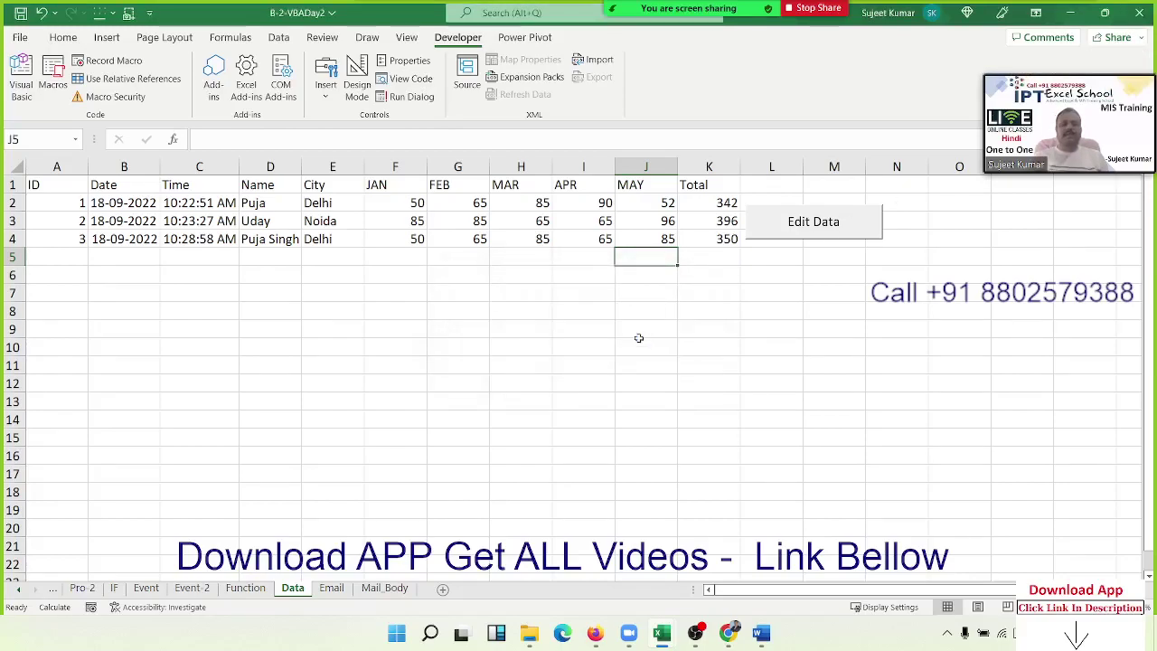
Step: Look over the Mail_Body and Email sheets and select A1:A18 on Email
{"action": "left_click", "coordinate": [388, 588]}
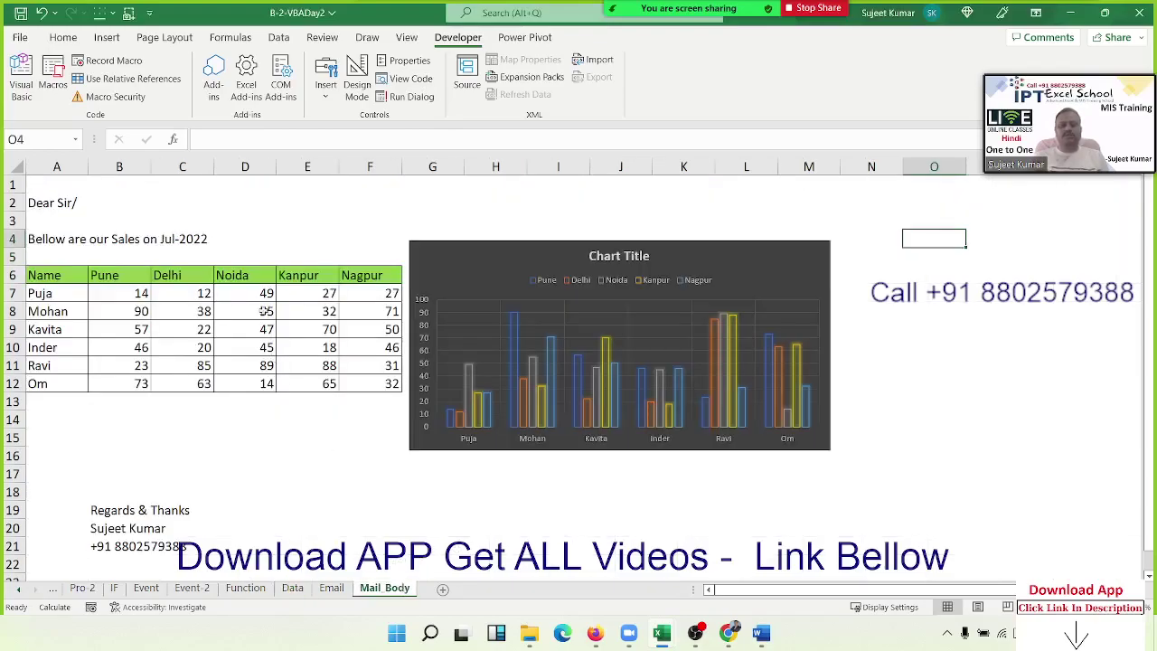
{"action": "left_click", "coordinate": [332, 587]}
{"action": "left_click_drag", "start_coordinate": [78, 495], "coordinate": [54, 185]}
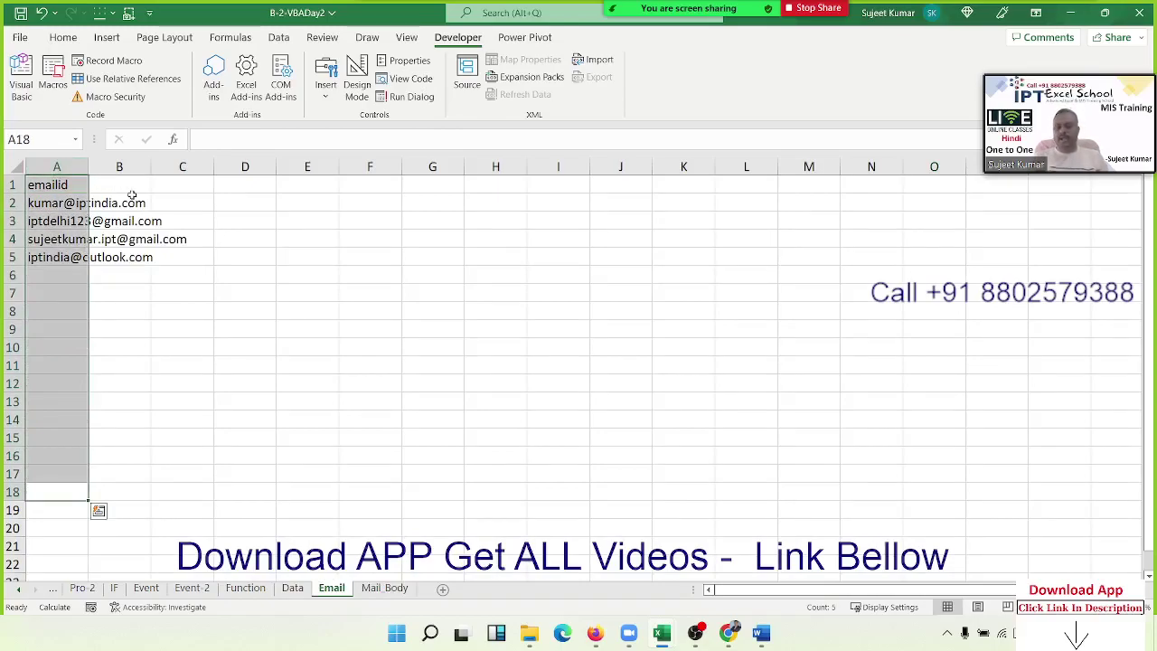
Step: On the Event sheet, show Mohan's, Kavita's, Inder's and Ravi's monthly figures in the chart
{"action": "left_click", "coordinate": [156, 589]}
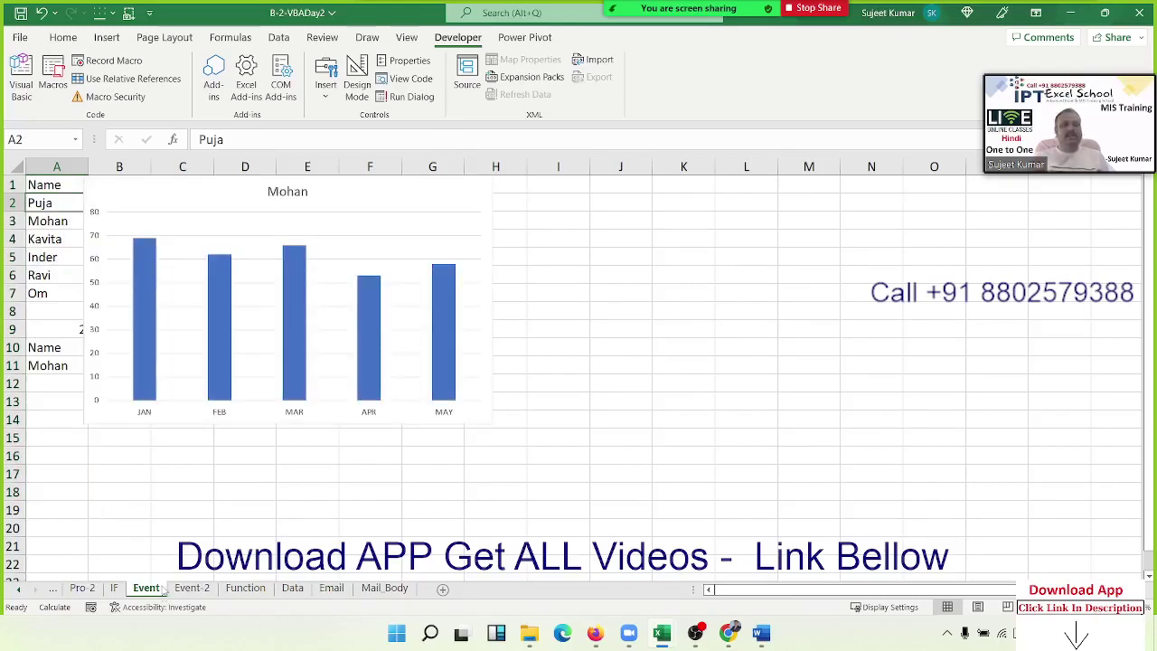
{"action": "left_click", "coordinate": [48, 226]}
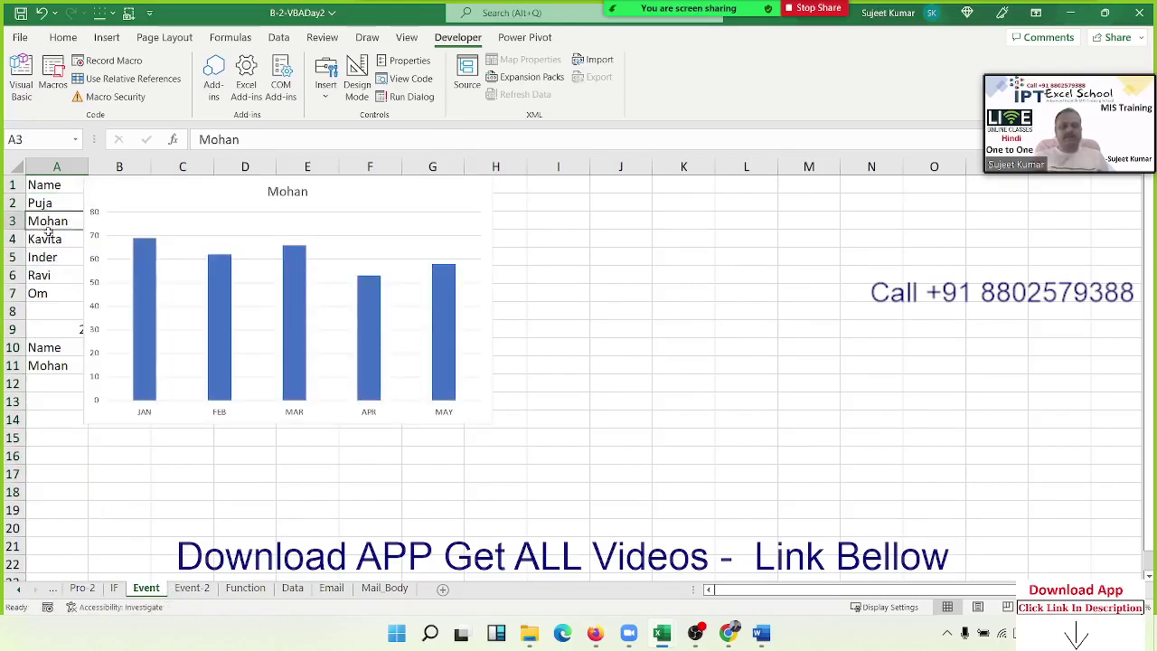
{"action": "left_click", "coordinate": [54, 242]}
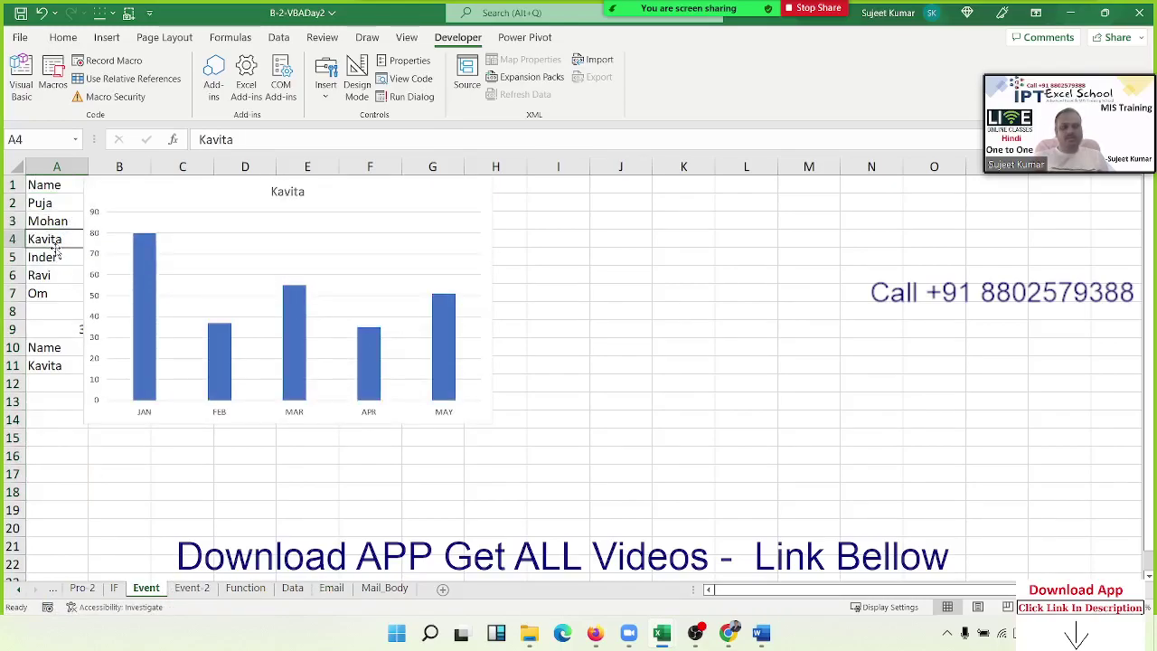
{"action": "left_click", "coordinate": [52, 261]}
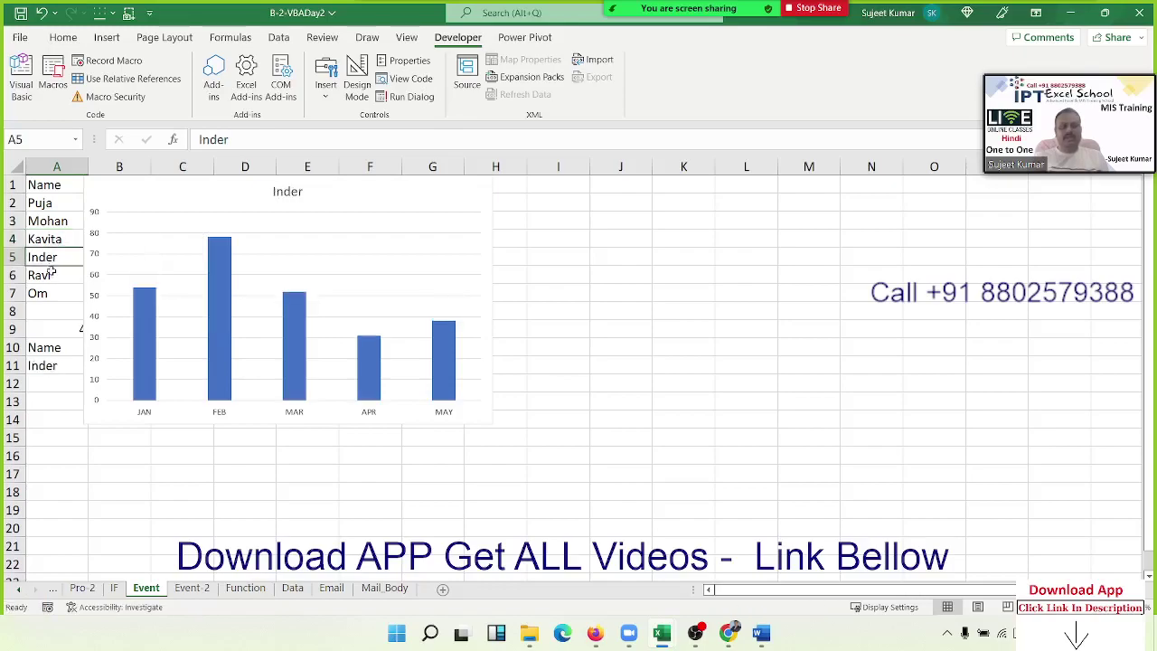
{"action": "left_click", "coordinate": [51, 275]}
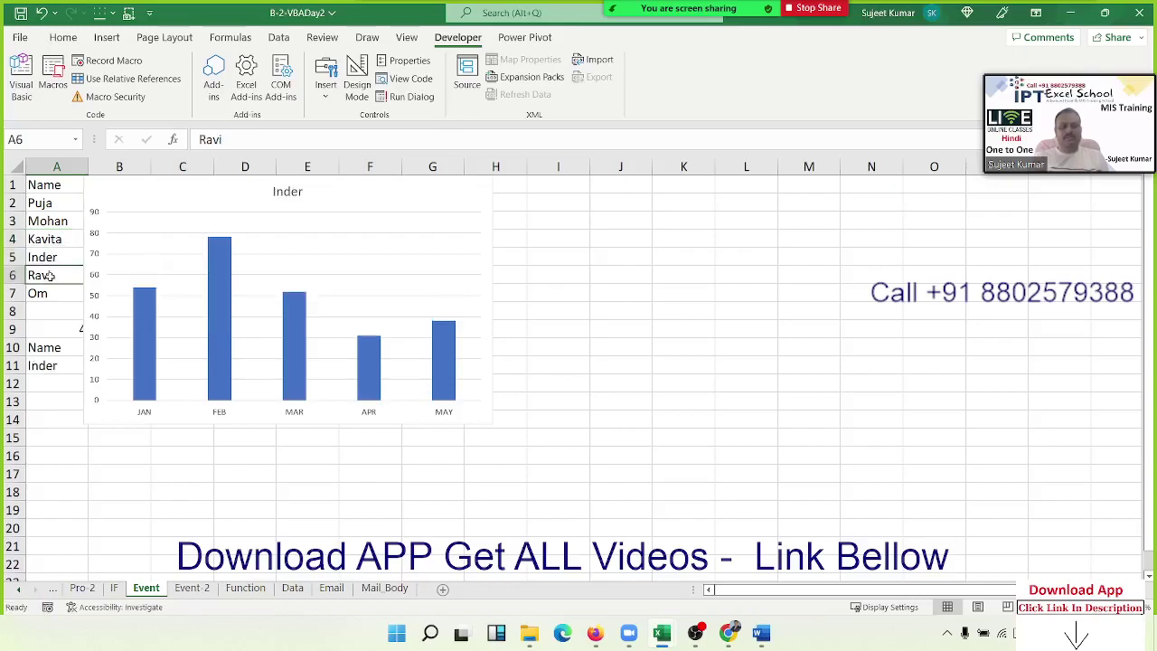
Step: Add 'om' to the Event-2 name list so its date is stamped, then go to Pro-2
{"action": "left_click", "coordinate": [190, 587]}
{"action": "left_click", "coordinate": [60, 271]}
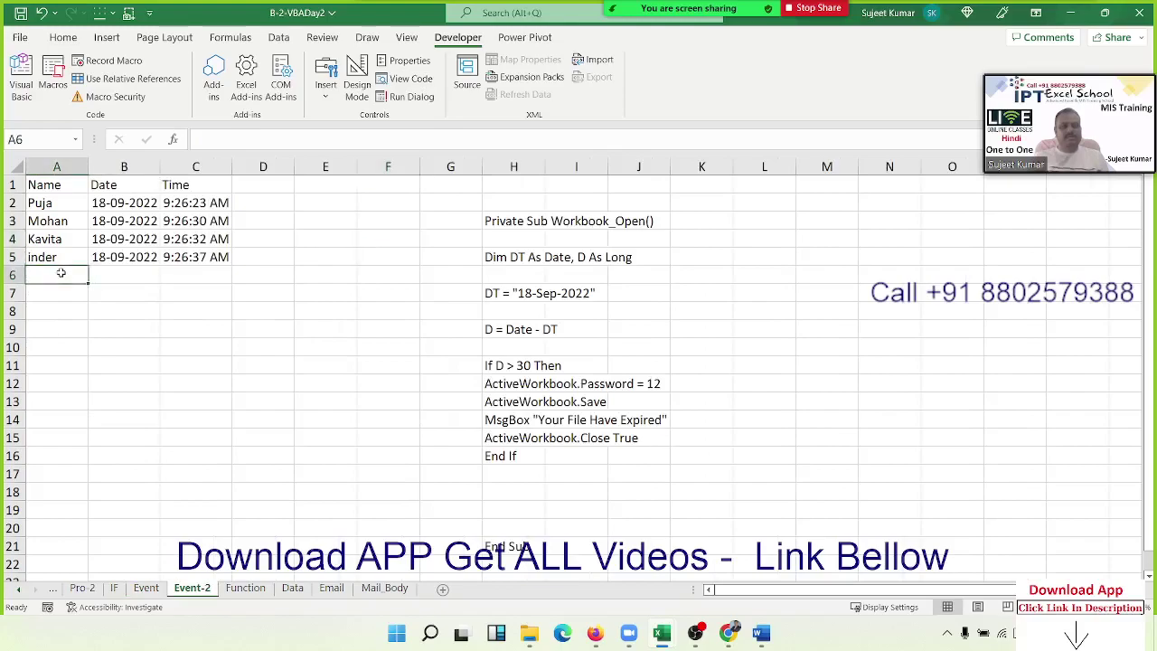
{"action": "type", "text": "om"}
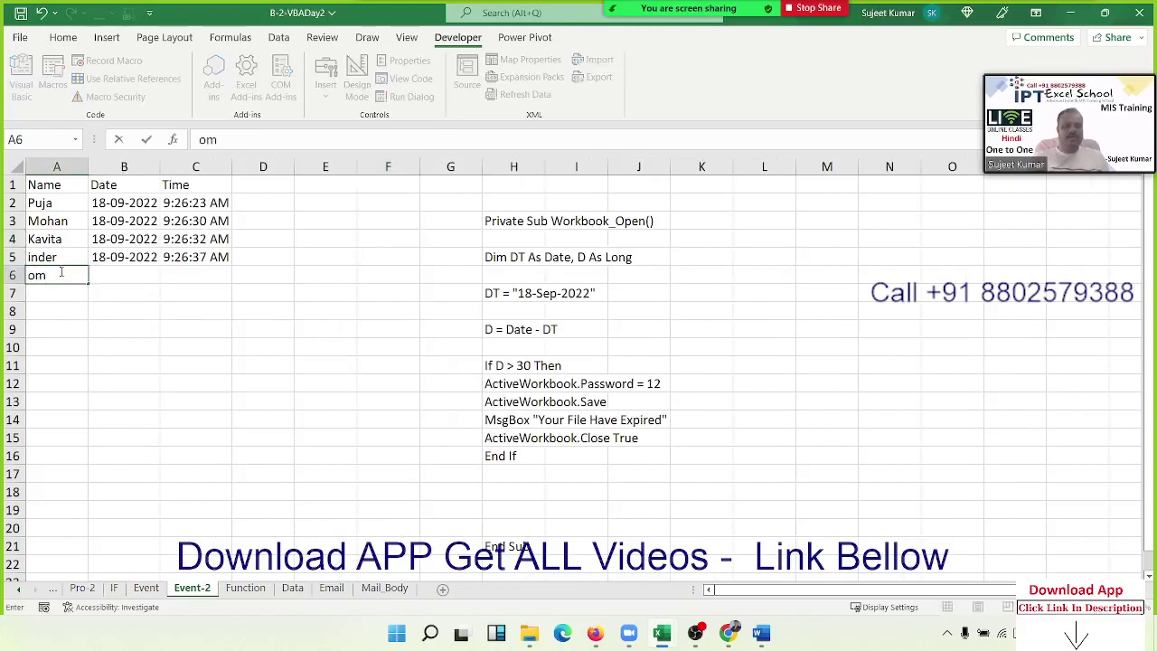
{"action": "key", "text": "Return"}
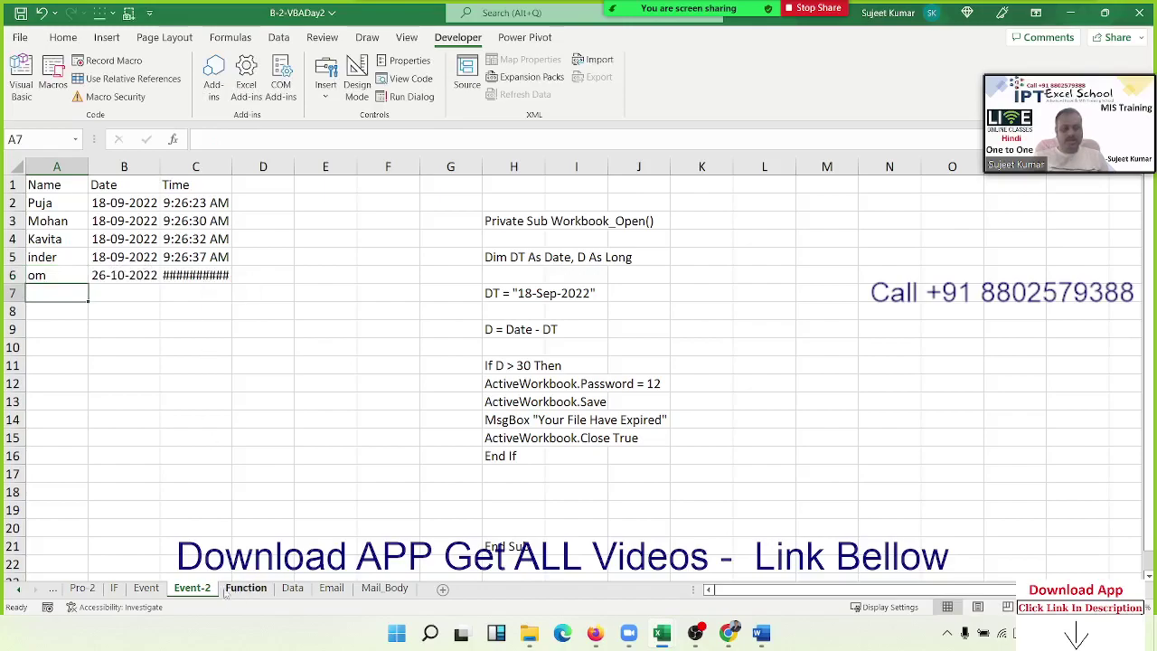
{"action": "left_click", "coordinate": [145, 595]}
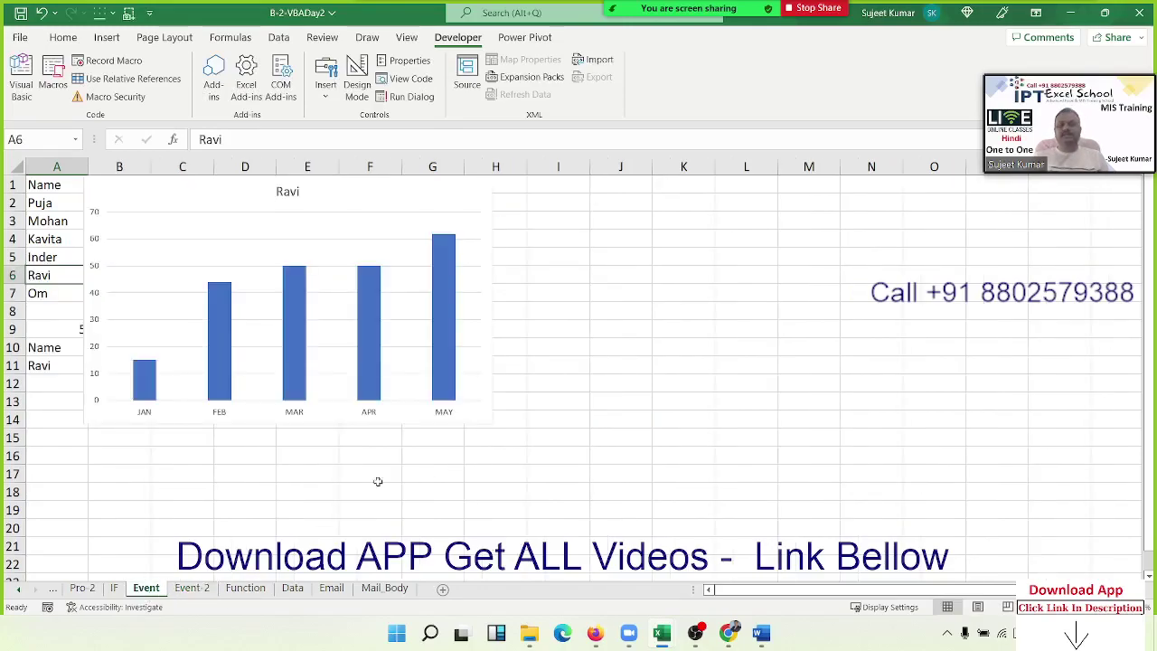
{"action": "left_click", "coordinate": [87, 589]}
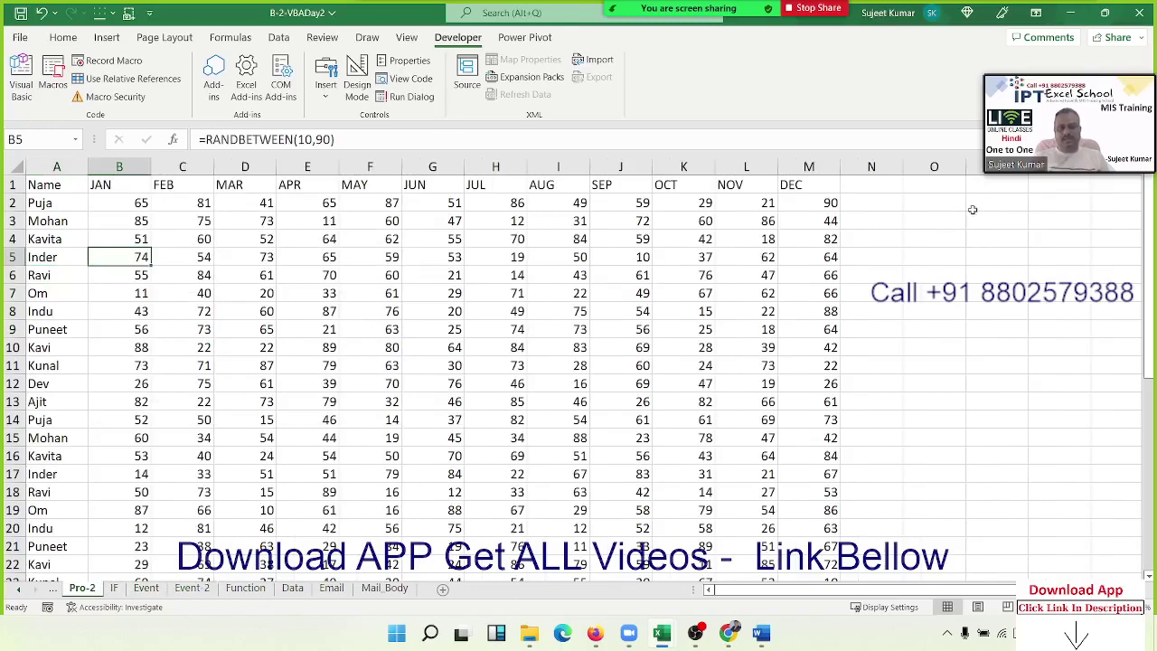
Step: Close B-2-VBADay2 with Don't Save and switch back to the tl workbook's IPT sheet
{"action": "left_click", "coordinate": [1141, 12]}
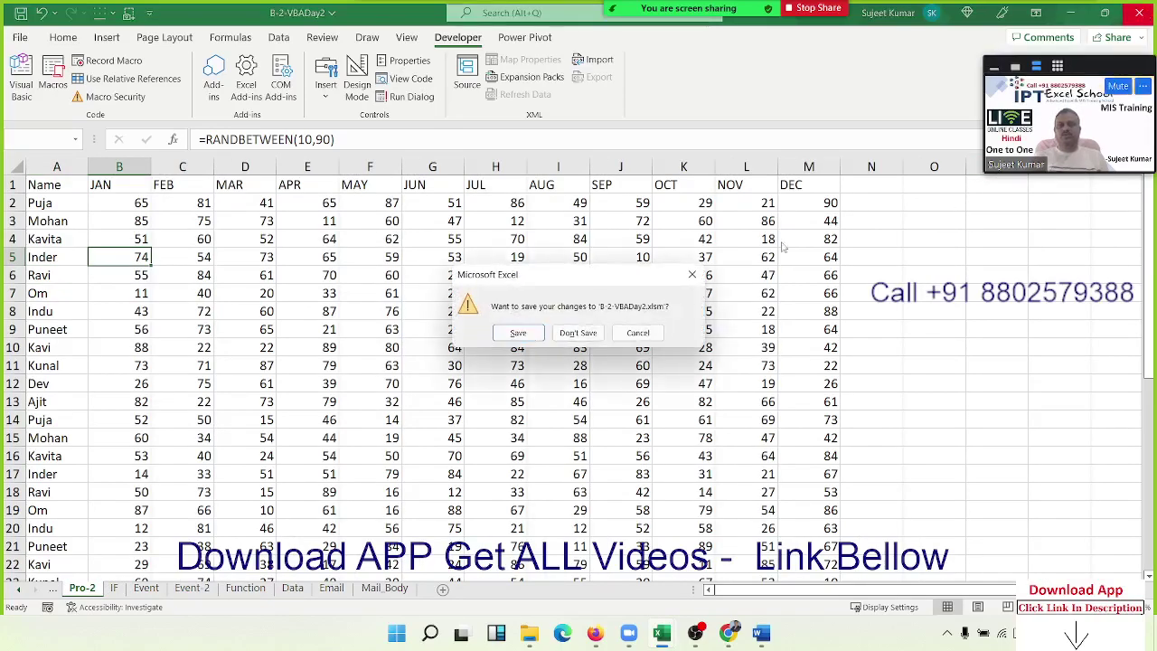
{"action": "left_click", "coordinate": [562, 335]}
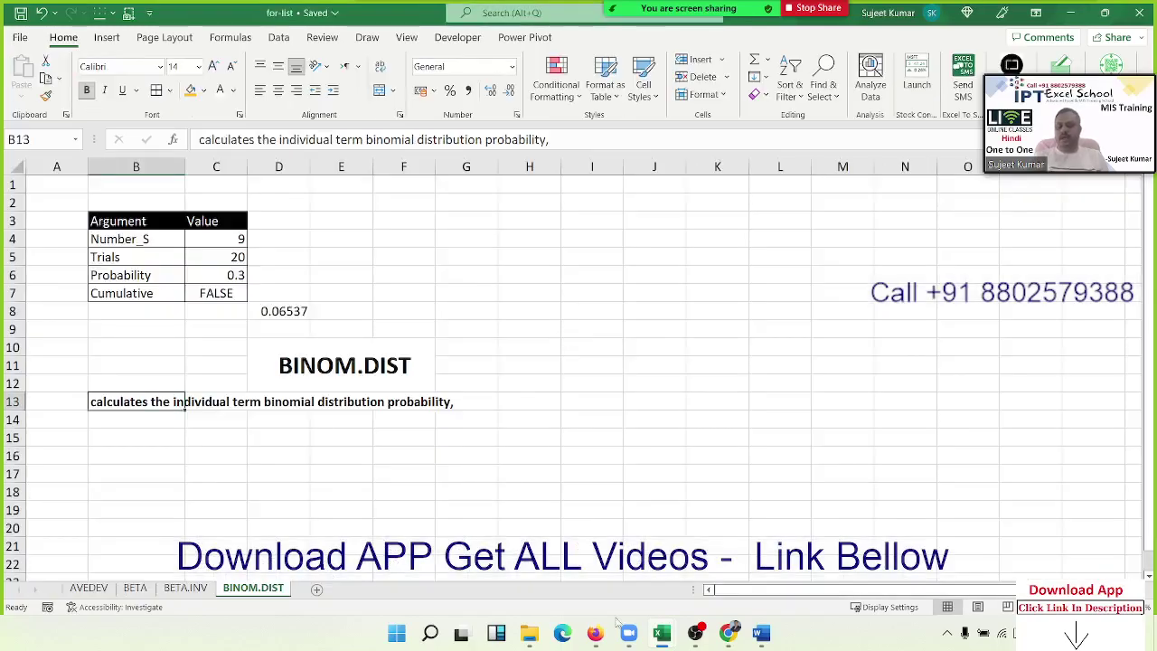
{"action": "mouse_move", "coordinate": [694, 632]}
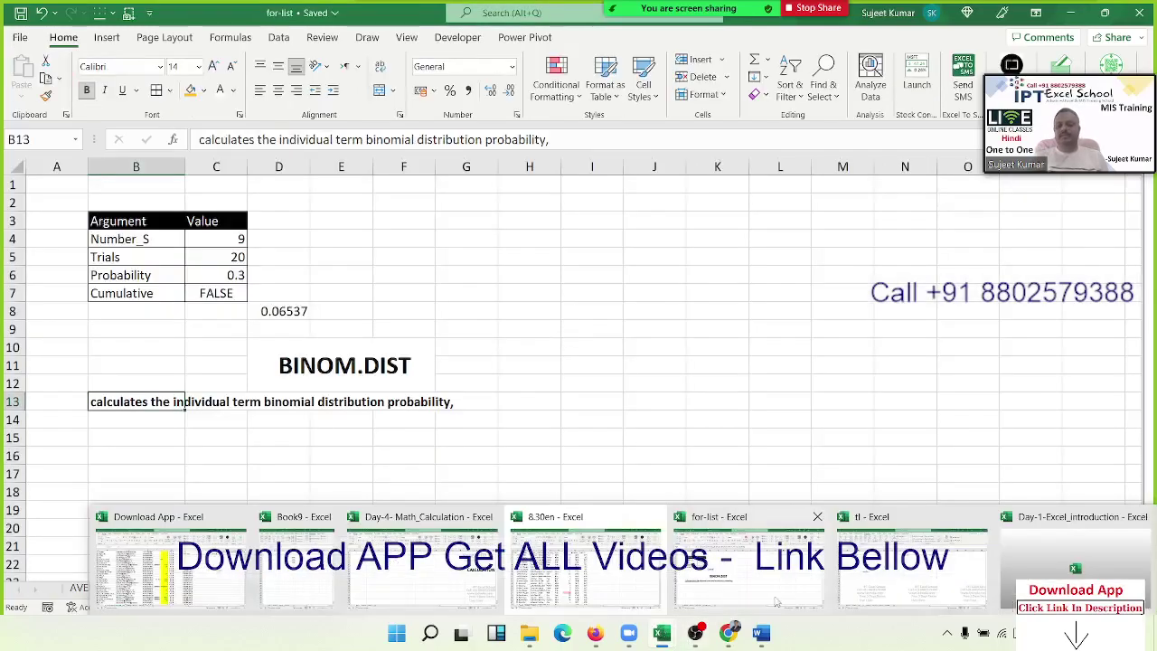
{"action": "left_click", "coordinate": [848, 586]}
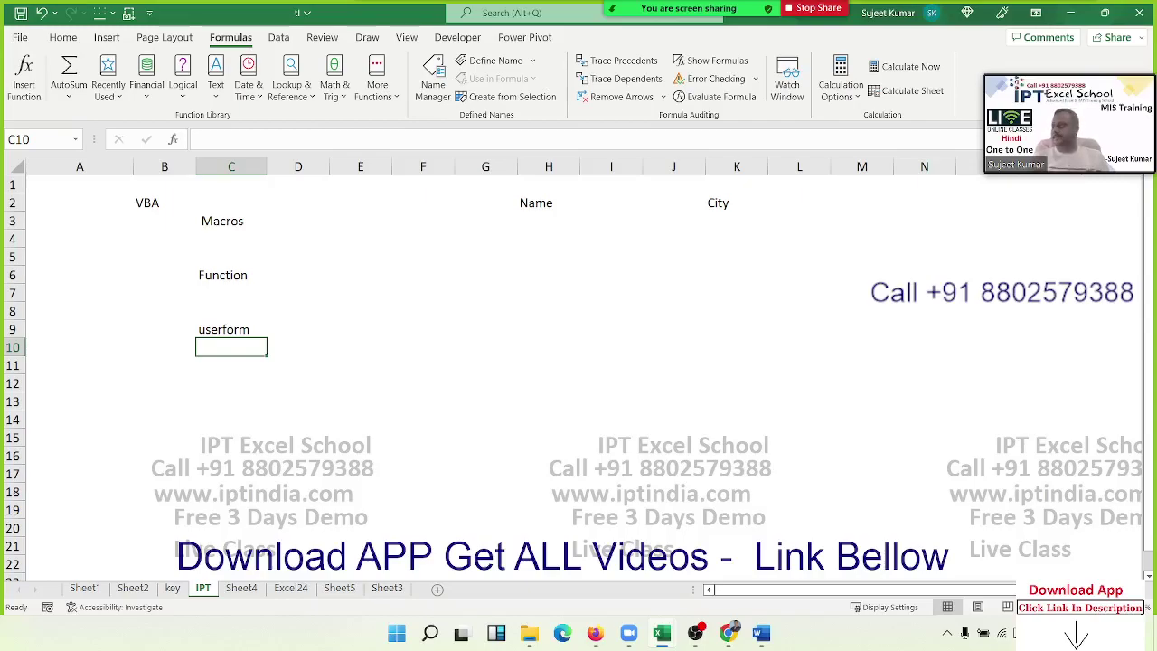
Step: Enter 'Mon - FRI' in F4 and '45mt' in G4 on the IPT sheet
{"action": "left_click", "coordinate": [387, 328]}
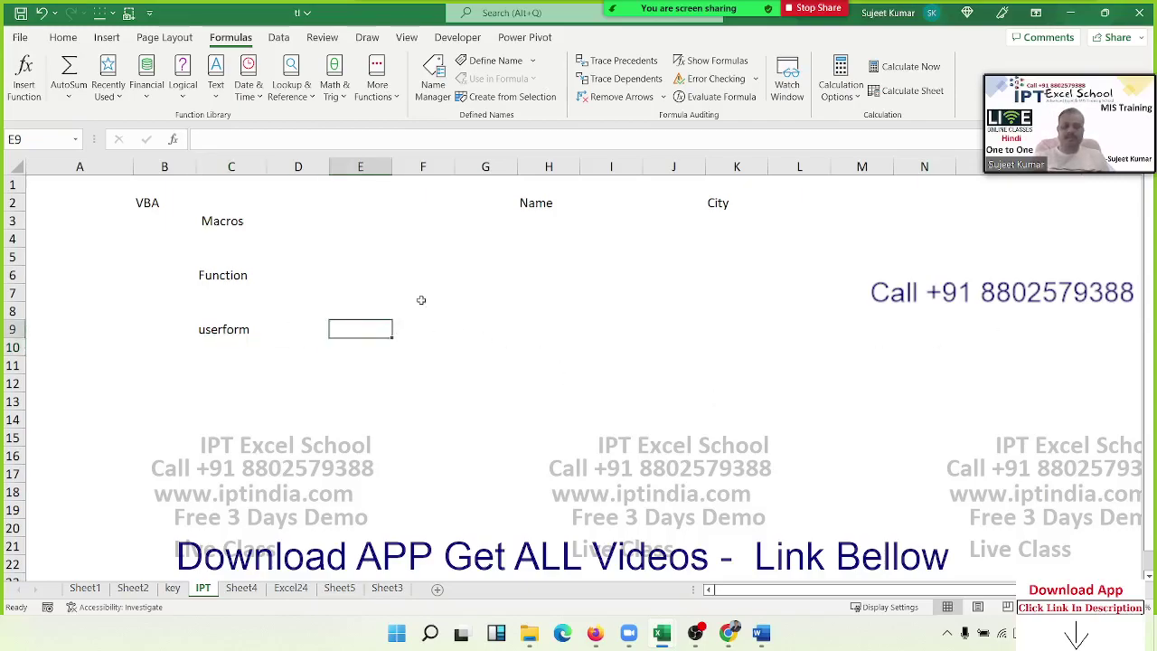
{"action": "left_click", "coordinate": [535, 300]}
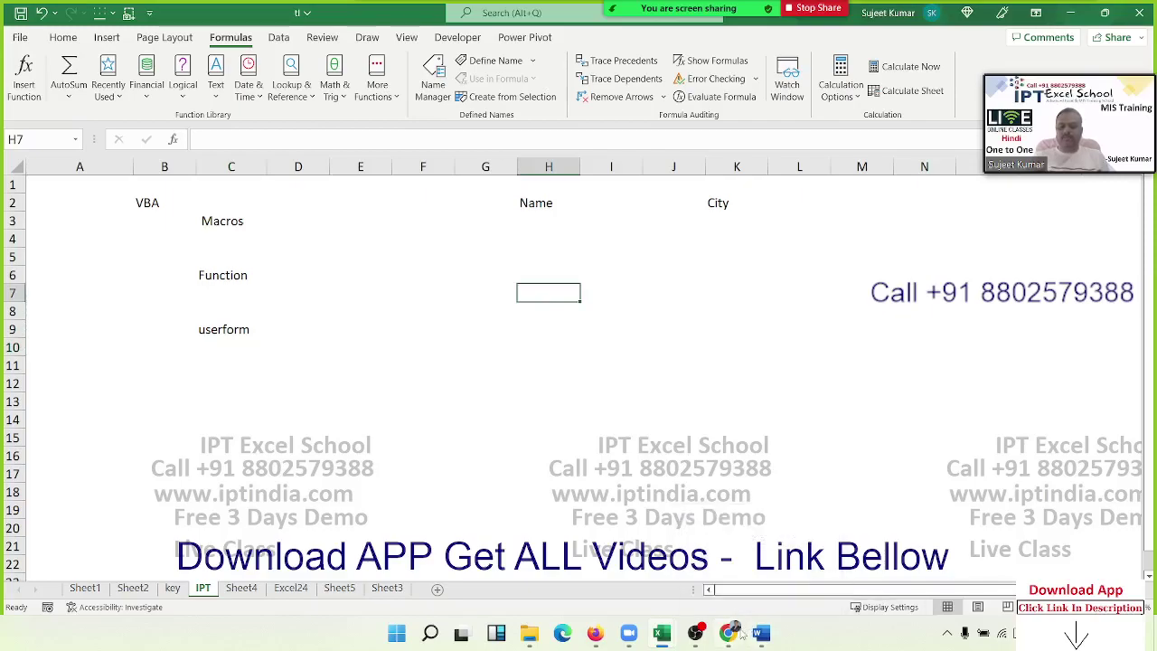
{"action": "mouse_move", "coordinate": [730, 630]}
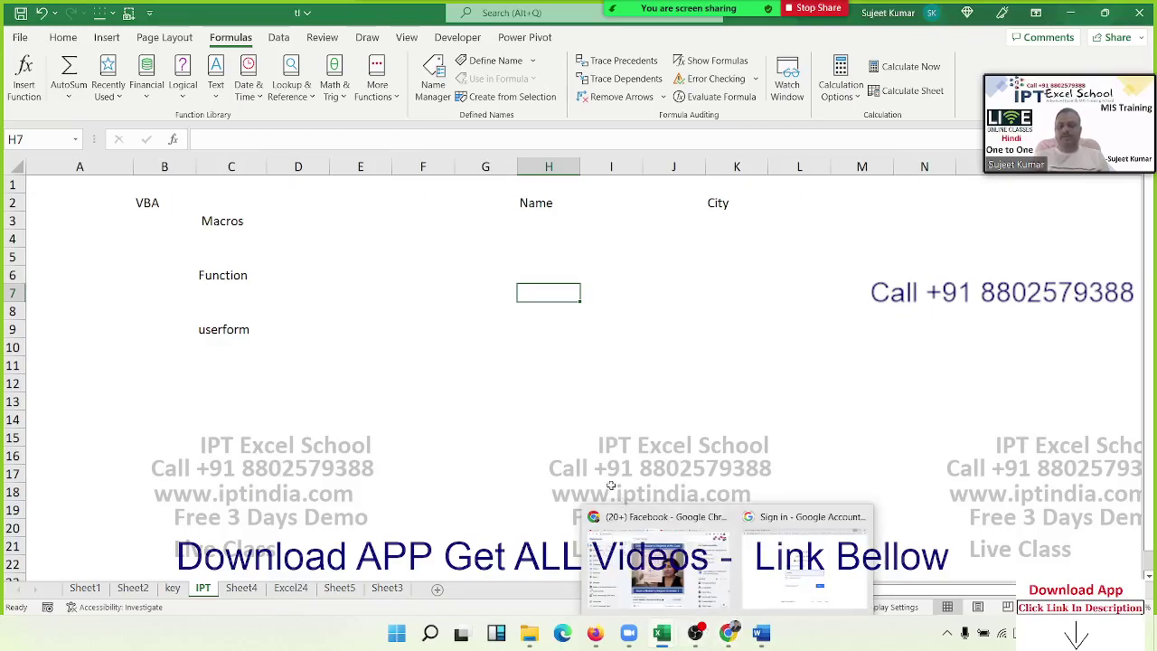
{"action": "left_click", "coordinate": [465, 347]}
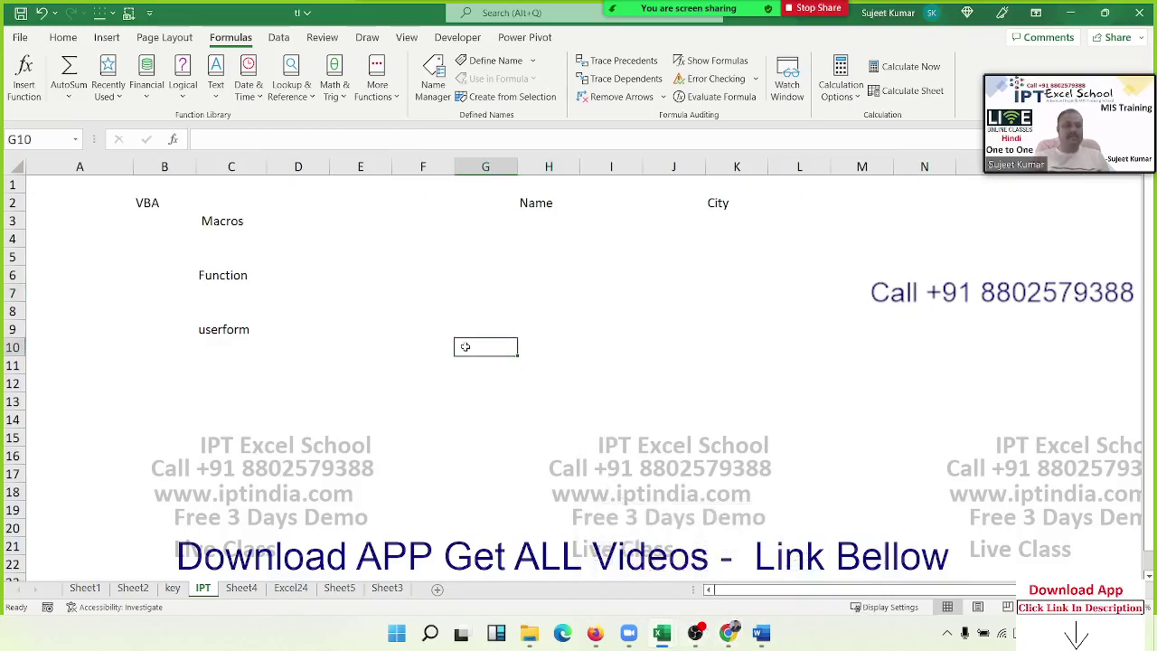
{"action": "left_click", "coordinate": [428, 242]}
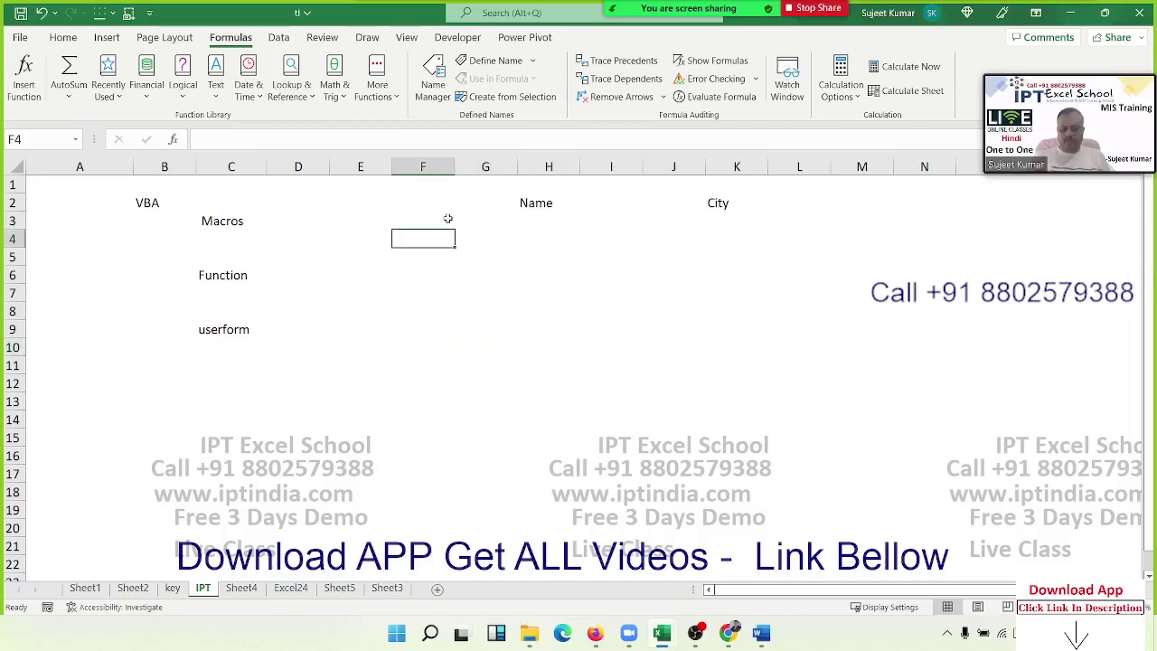
{"action": "type", "text": "Mon"}
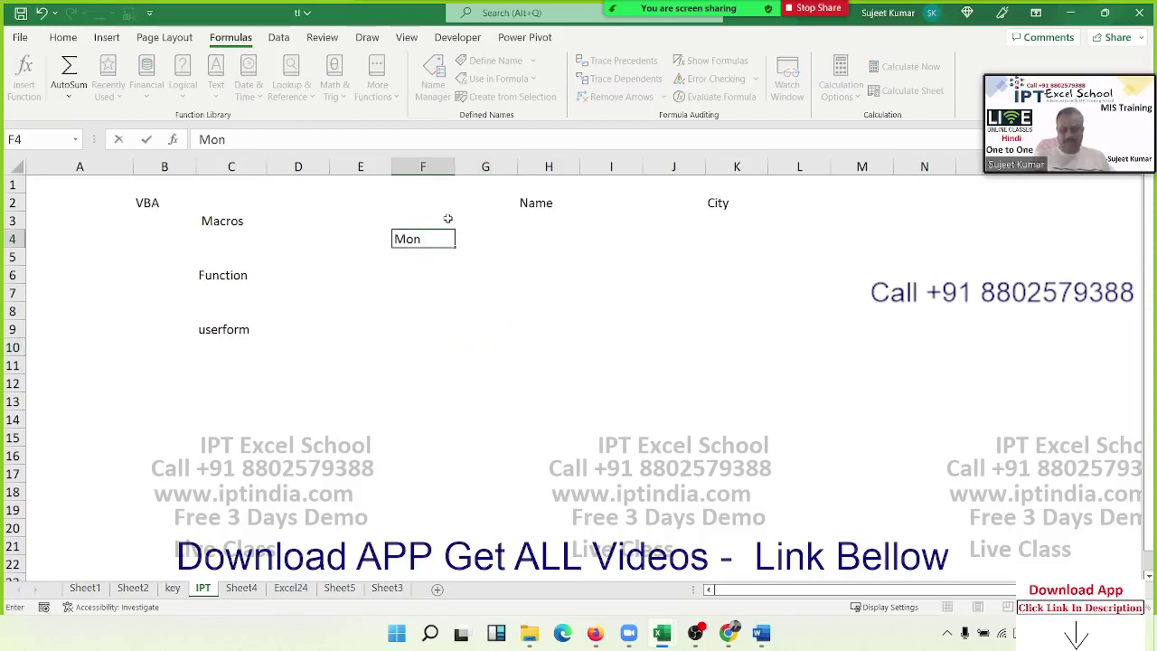
{"action": "type", "text": " - FRI"}
{"action": "key", "text": "Return"}
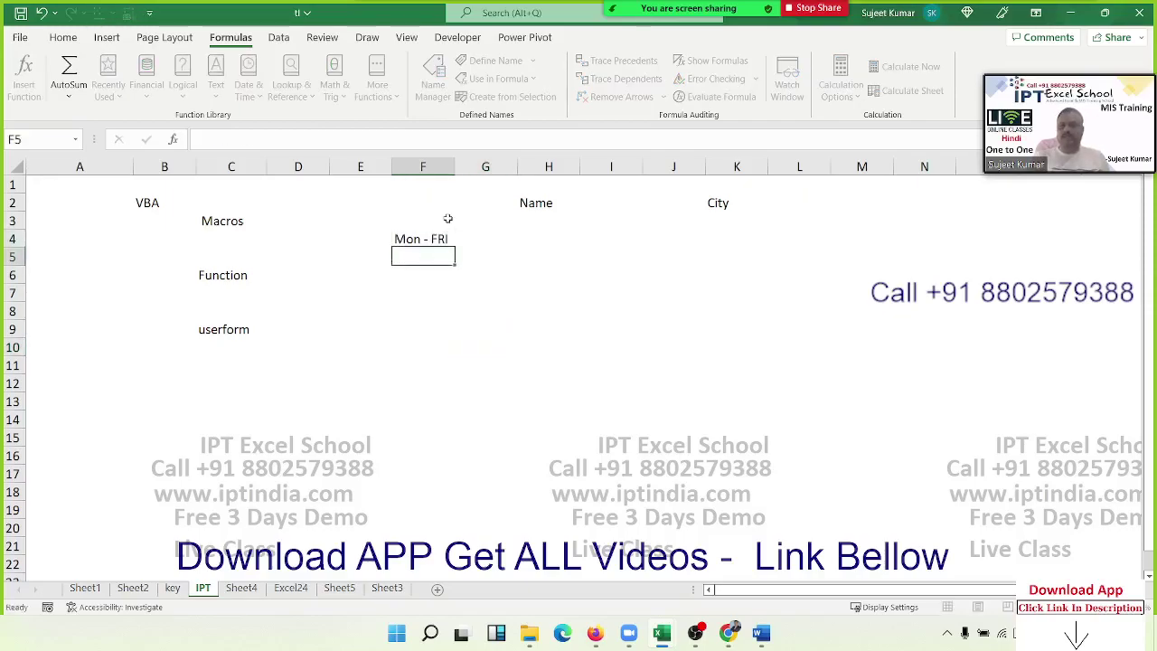
{"action": "key", "text": "Right"}
{"action": "key", "text": "Up"}
{"action": "type", "text": "45"}
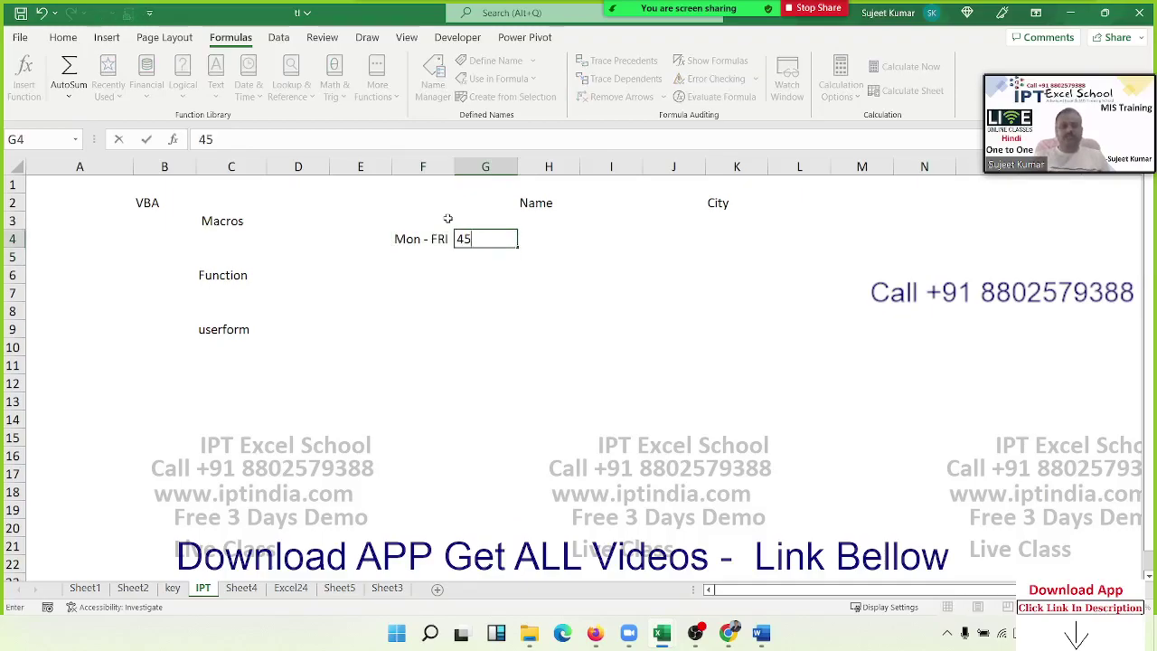
{"action": "type", "text": "mt"}
{"action": "key", "text": "Return"}
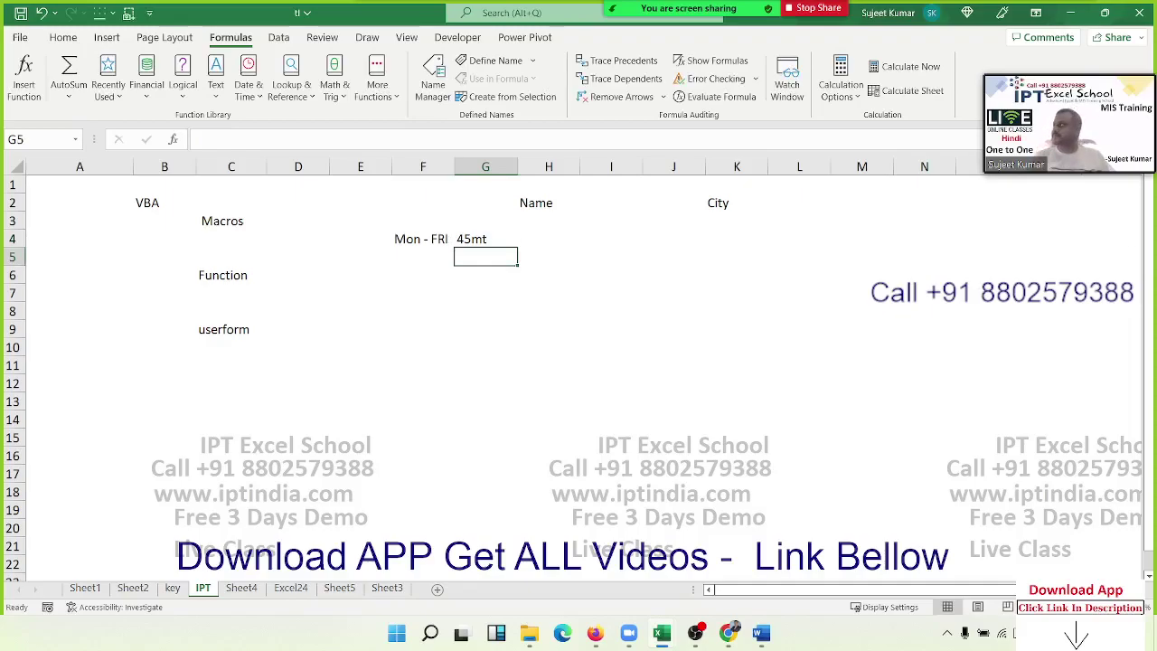
{"action": "key", "text": "alt+Tab"}
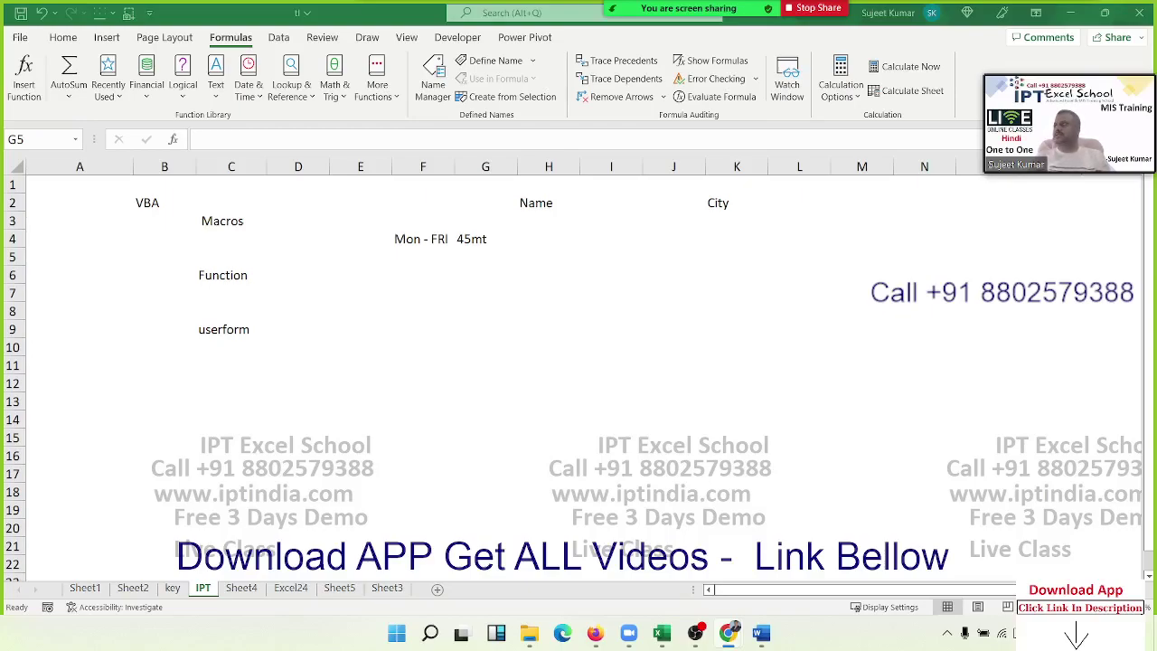
Step: Bring the IPT Excel School VBA Macros course page forward and maximize it
{"action": "left_click_drag", "start_coordinate": [1155, 158], "coordinate": [525, 110]}
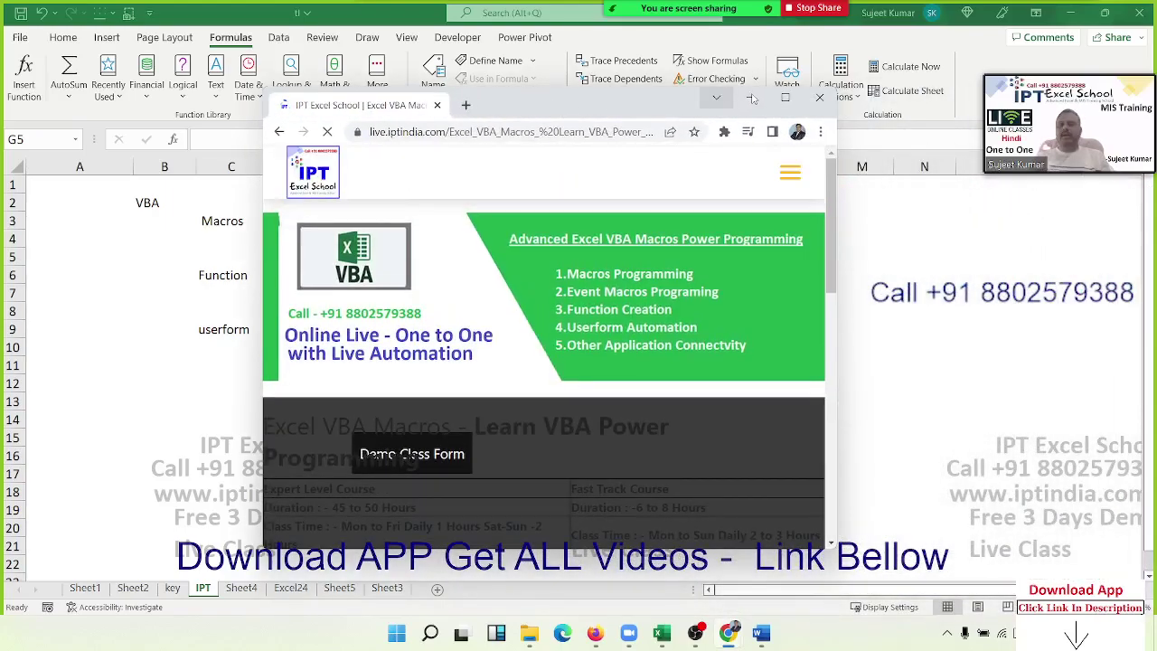
{"action": "left_click", "coordinate": [784, 97]}
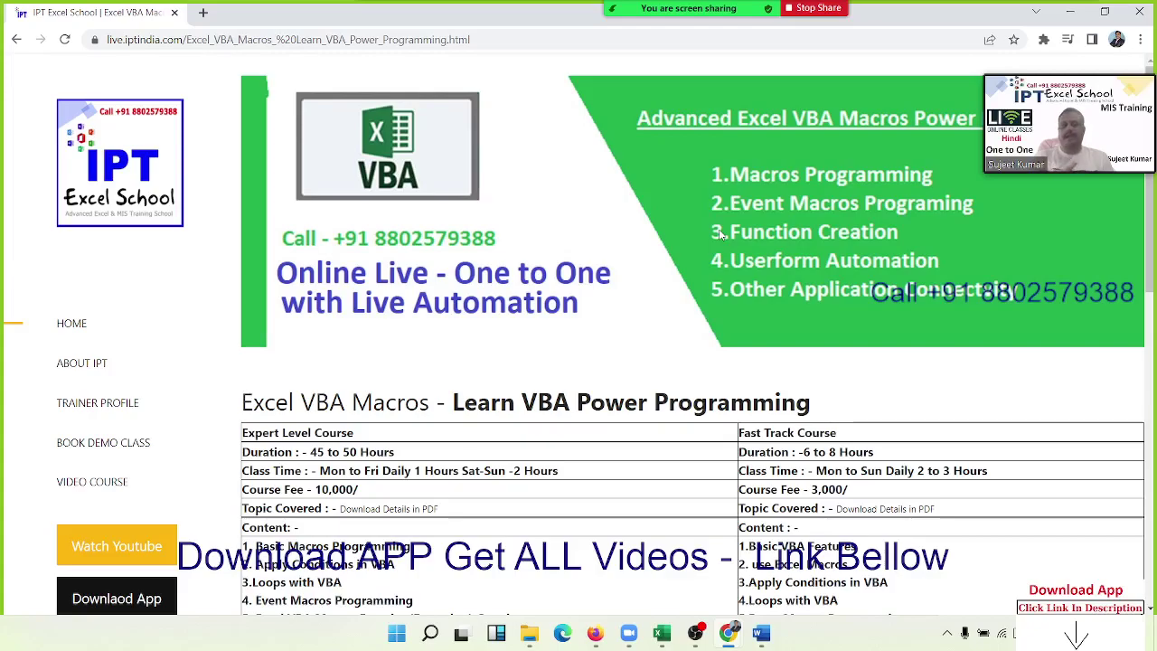
{"action": "scroll", "coordinate": [819, 295], "scroll_direction": "down", "scroll_amount": 3}
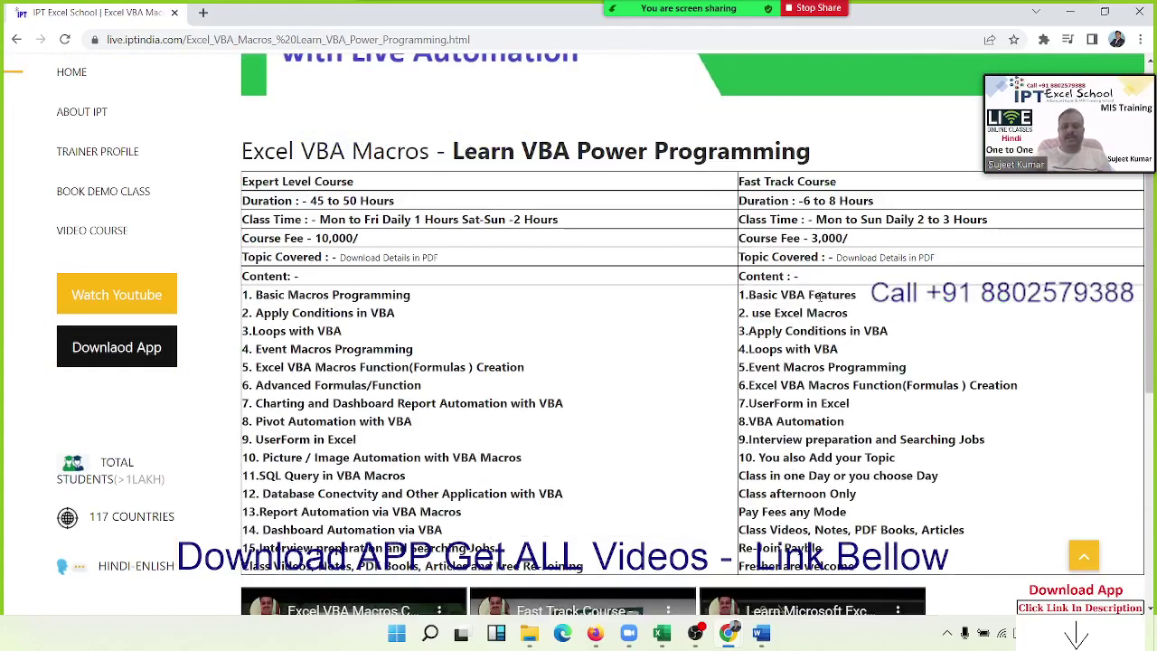
{"action": "scroll", "coordinate": [819, 295], "scroll_direction": "up", "scroll_amount": 3}
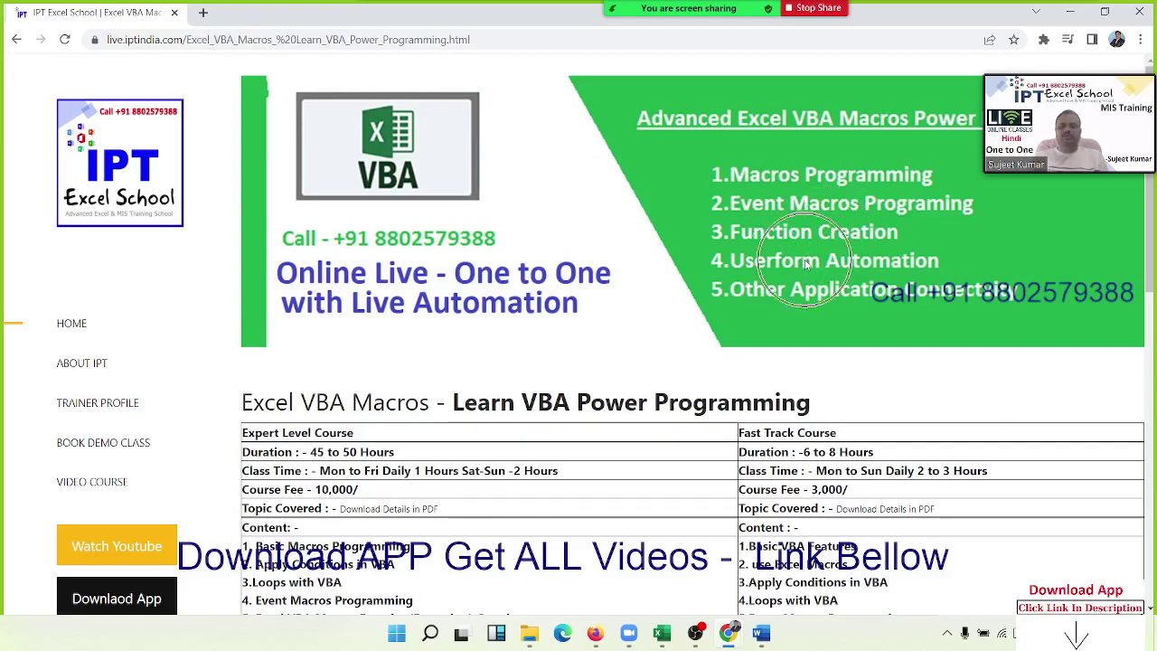
{"action": "scroll", "coordinate": [803, 271], "scroll_direction": "down", "scroll_amount": 3}
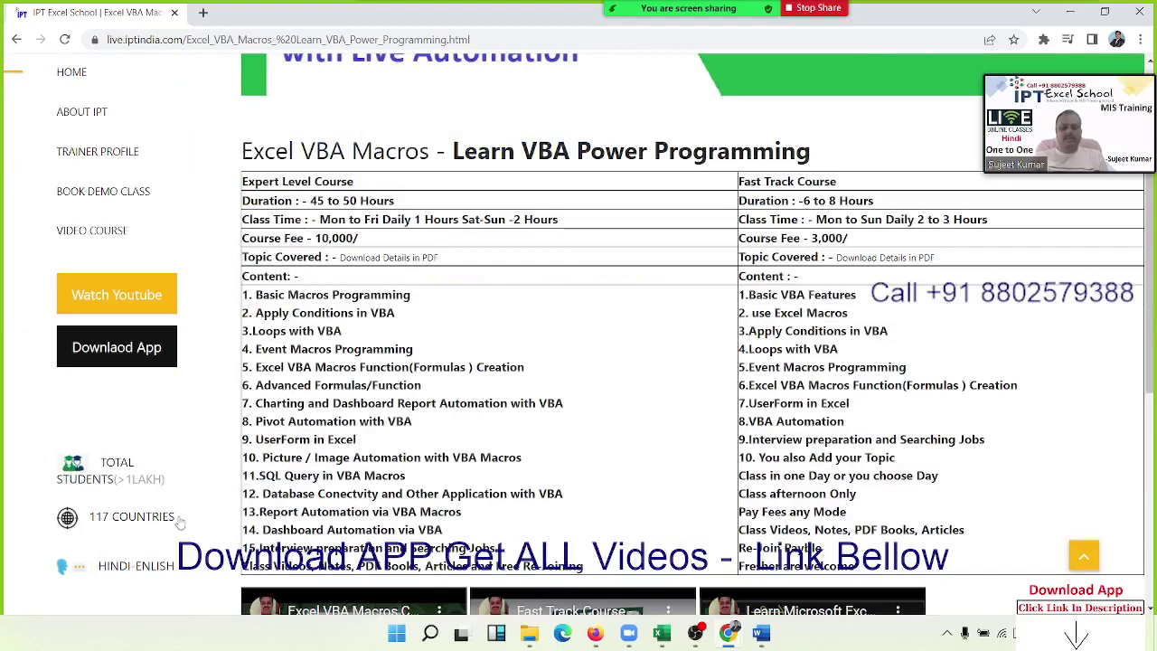
Step: Highlight each of the 14 Expert Level Content topics, then open the Download Details PDF
{"action": "mouse_move", "coordinate": [443, 536]}
{"action": "left_mouse_down"}
{"action": "mouse_move", "coordinate": [350, 511]}
{"action": "mouse_move", "coordinate": [258, 298]}
{"action": "left_mouse_up"}
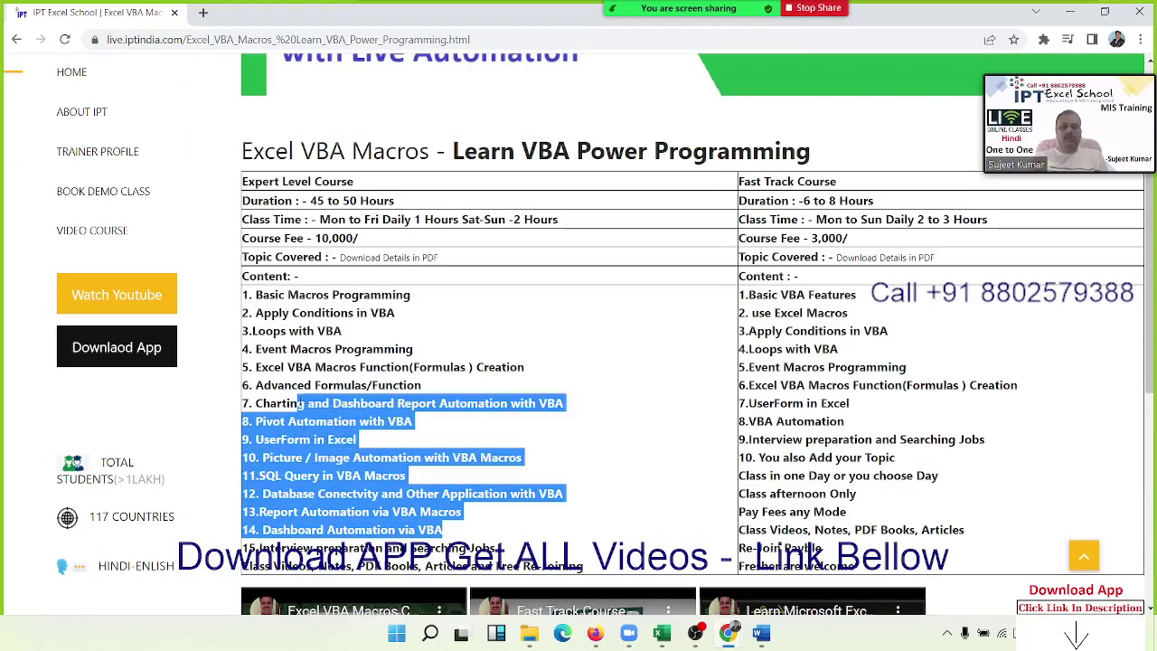
{"action": "triple_click", "coordinate": [259, 297]}
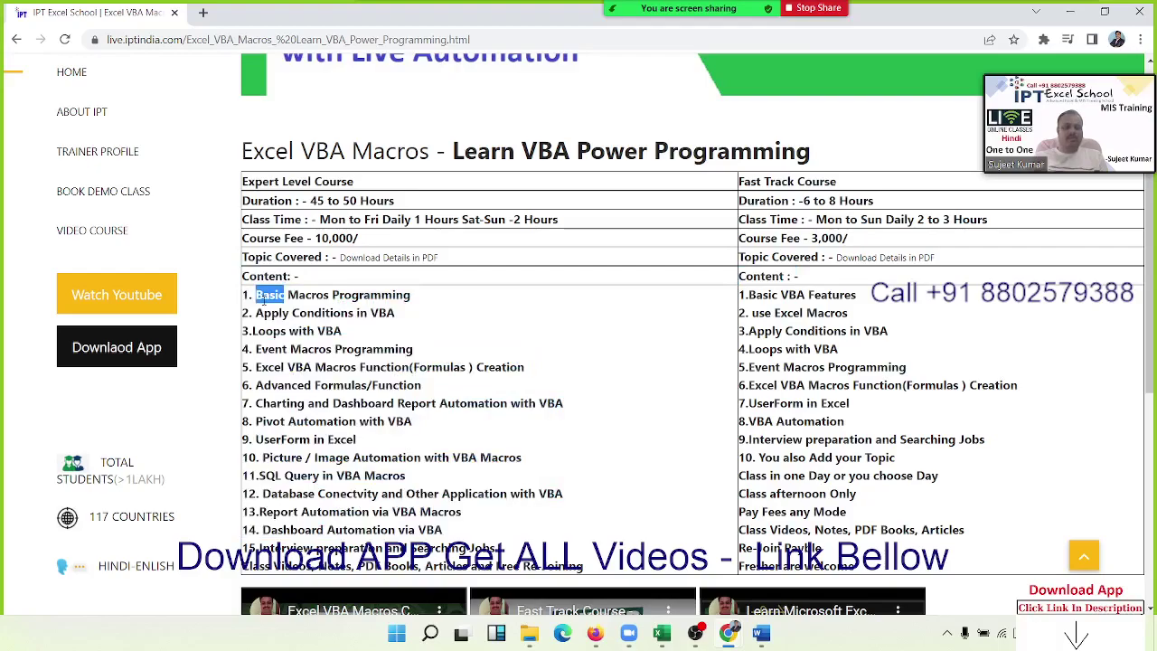
{"action": "triple_click", "coordinate": [271, 313]}
{"action": "triple_click", "coordinate": [271, 330]}
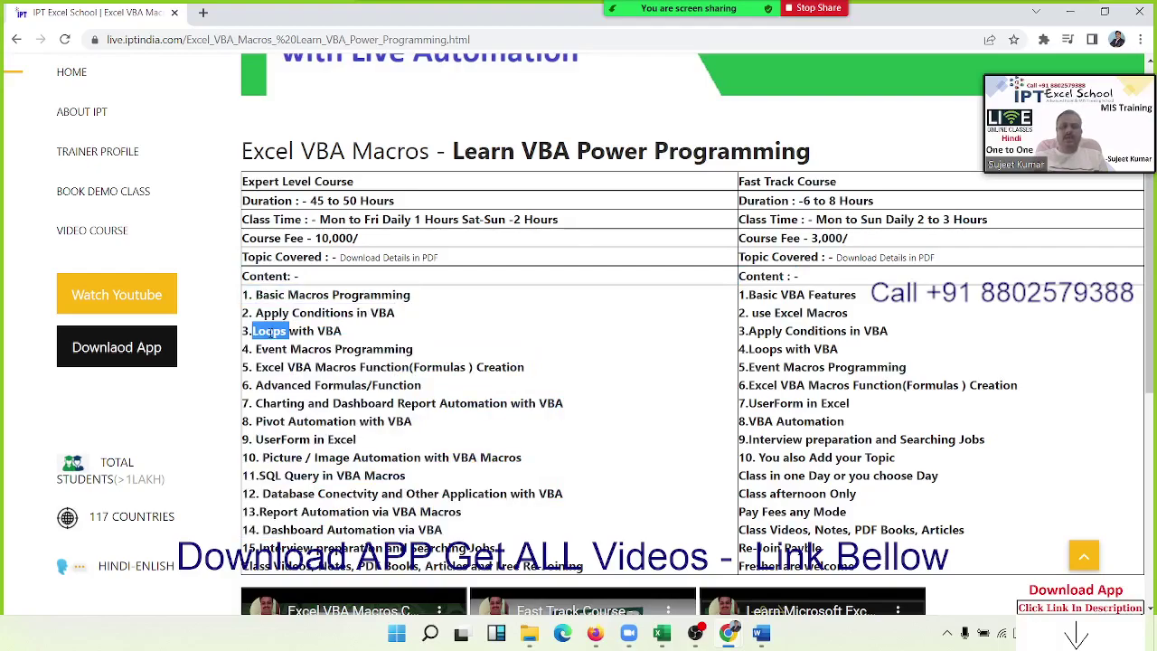
{"action": "triple_click", "coordinate": [274, 349]}
{"action": "triple_click", "coordinate": [281, 367]}
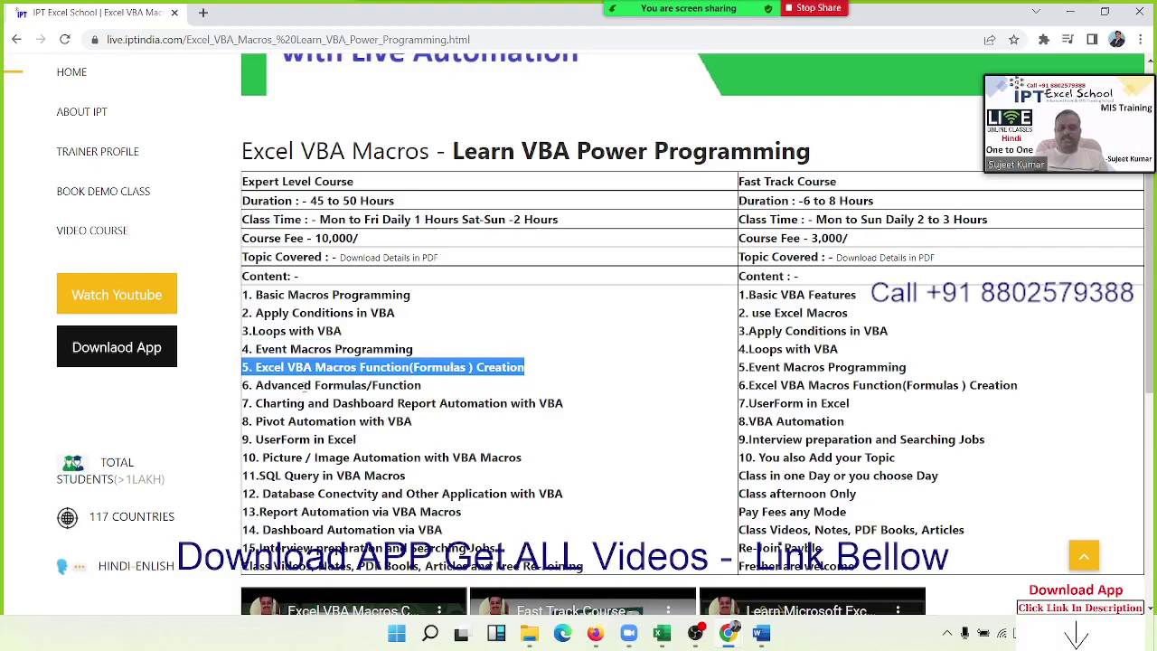
{"action": "triple_click", "coordinate": [271, 385]}
{"action": "triple_click", "coordinate": [305, 405]}
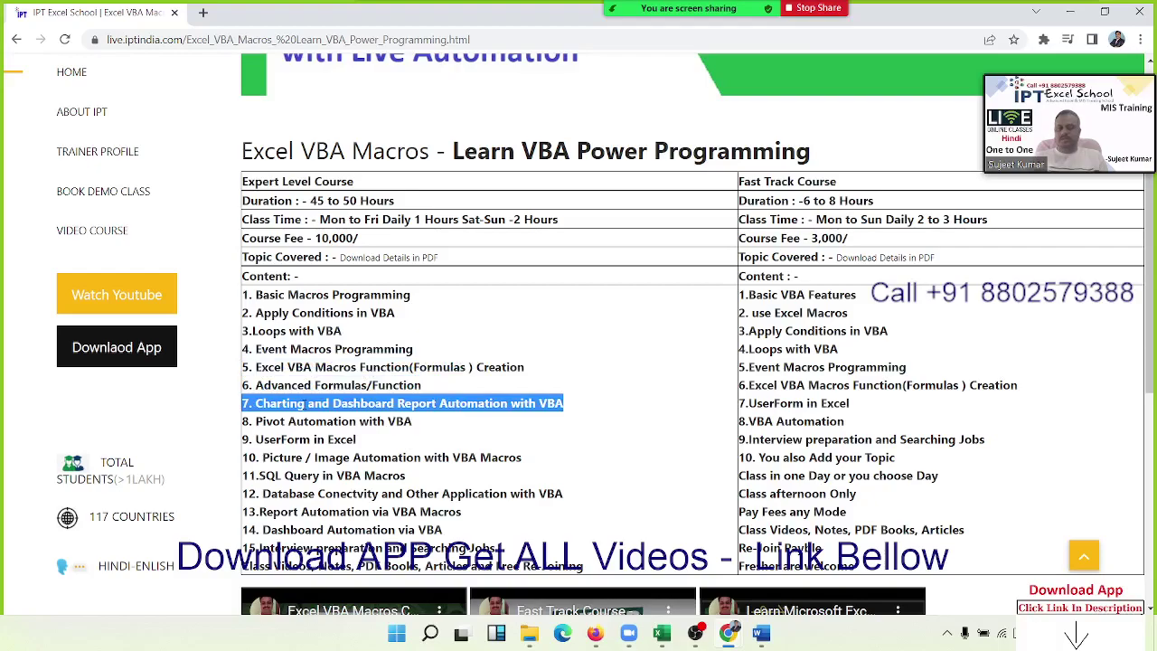
{"action": "triple_click", "coordinate": [312, 421]}
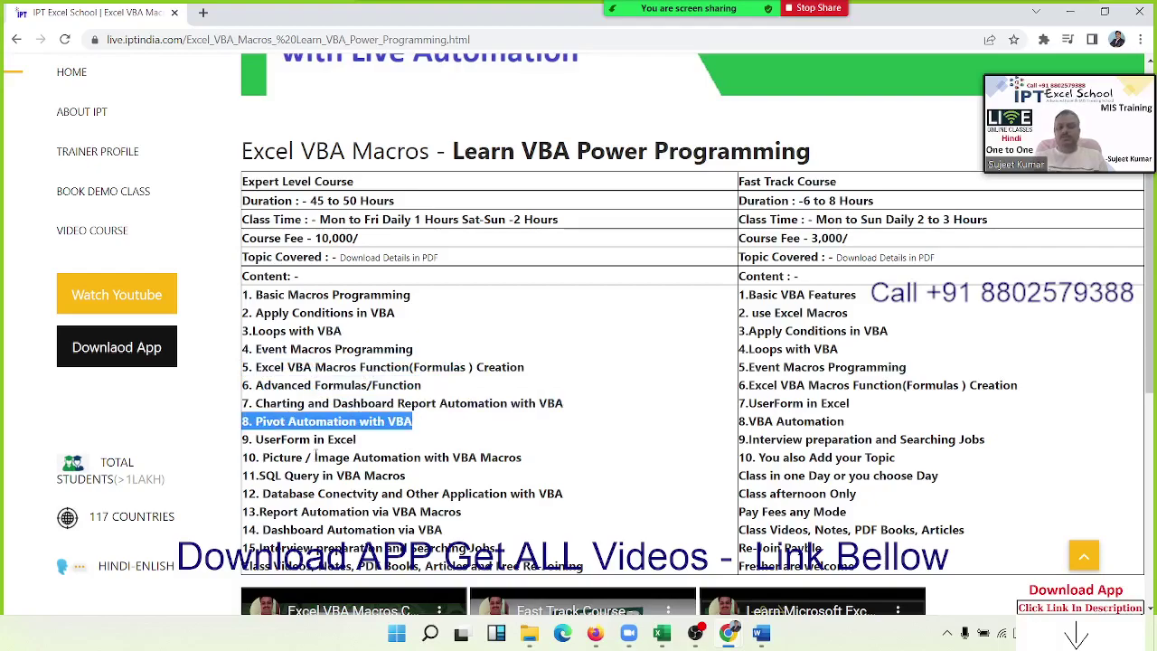
{"action": "triple_click", "coordinate": [315, 441]}
{"action": "triple_click", "coordinate": [313, 458]}
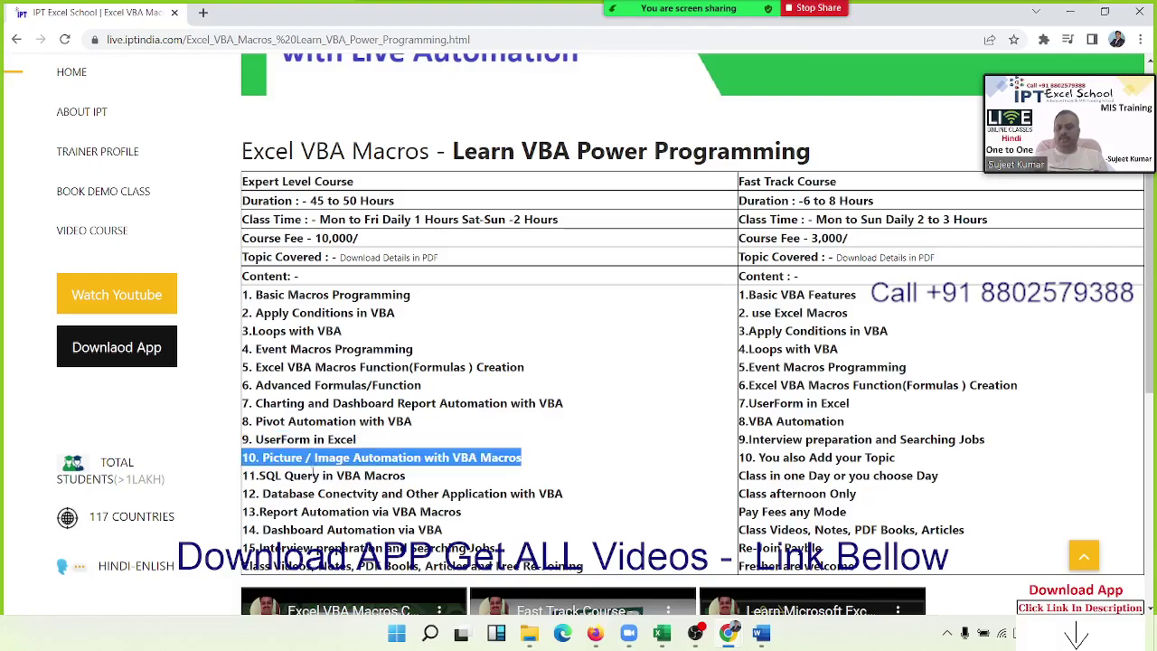
{"action": "triple_click", "coordinate": [312, 476]}
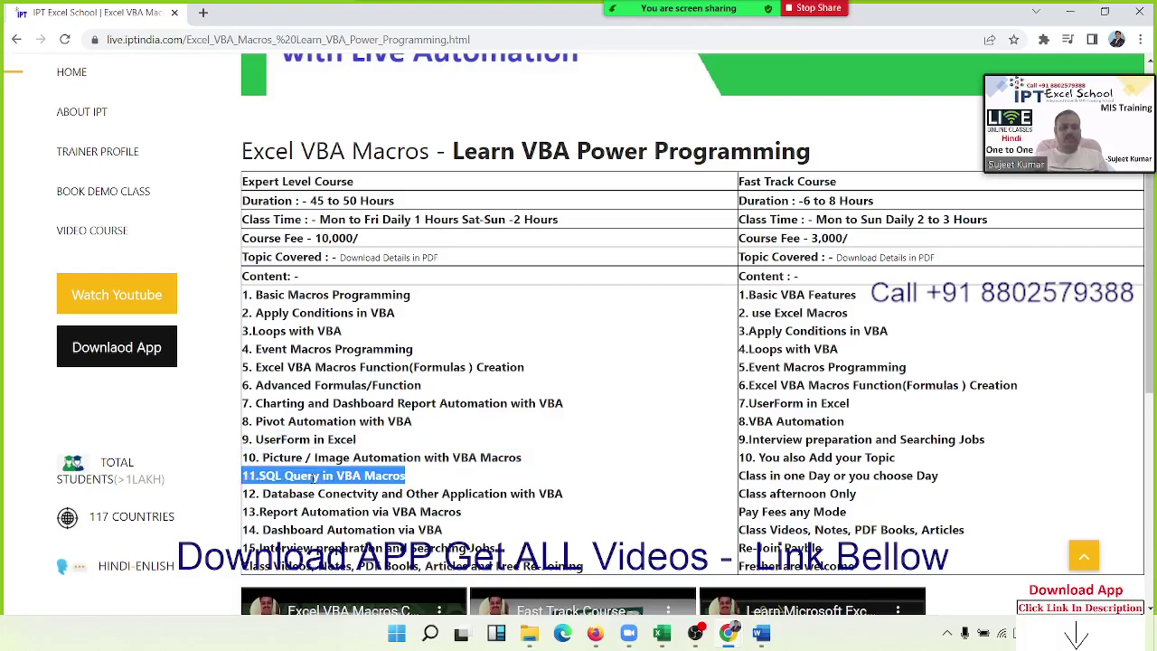
{"action": "triple_click", "coordinate": [302, 492]}
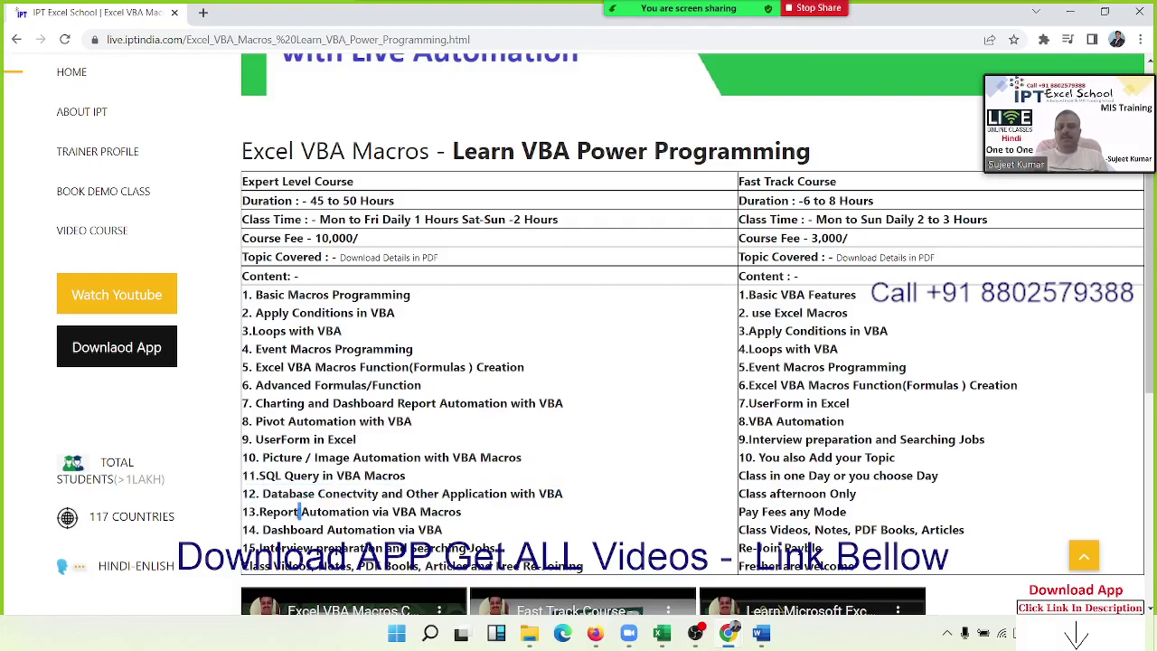
{"action": "triple_click", "coordinate": [298, 511]}
{"action": "triple_click", "coordinate": [297, 529]}
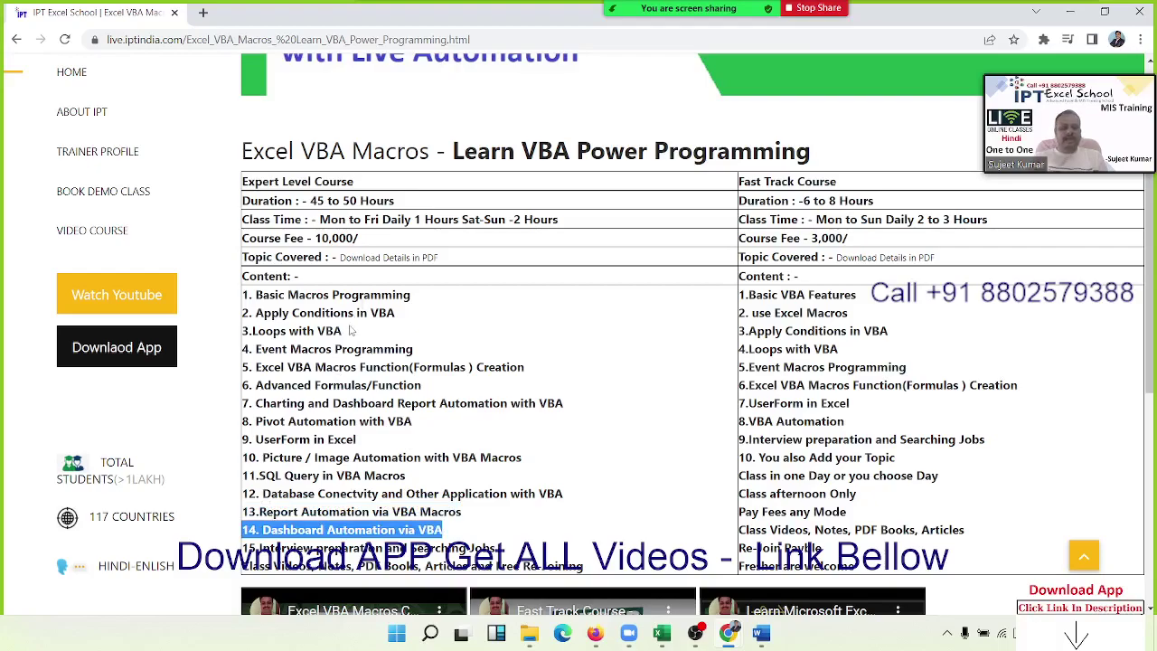
{"action": "left_click", "coordinate": [360, 267]}
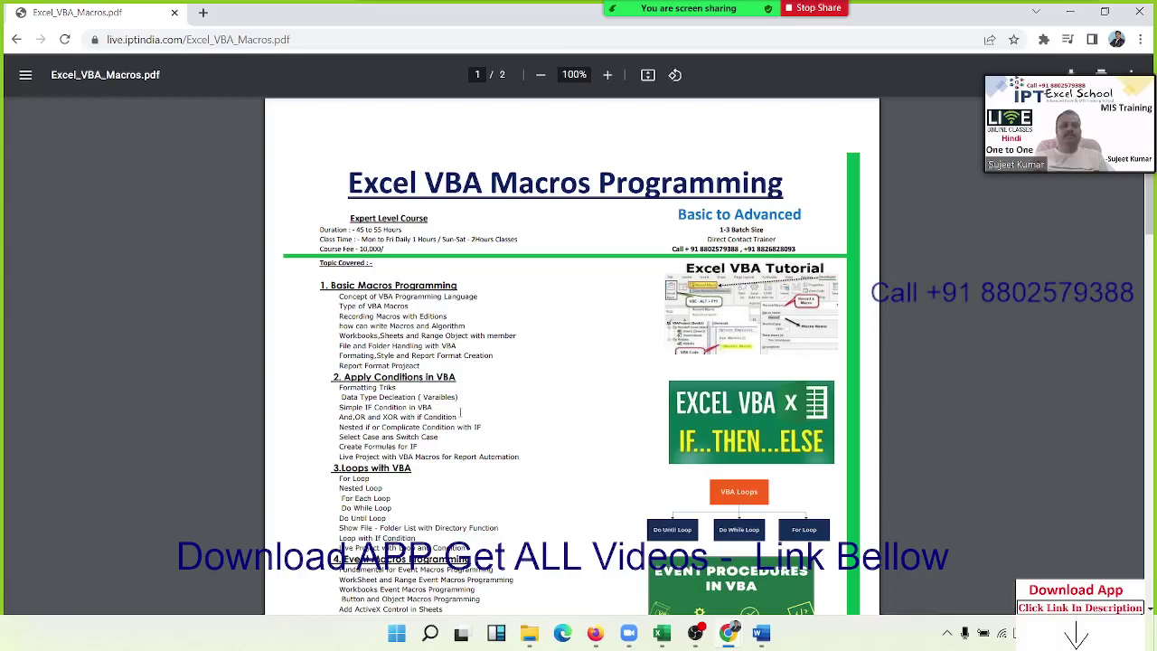
Step: Scroll the PDF outline, highlighting section 11's last items, 'Certification' and 'Automation'
{"action": "scroll", "coordinate": [467, 419], "scroll_direction": "up", "scroll_amount": 3, "text": "ctrl"}
{"action": "scroll", "coordinate": [467, 421], "scroll_direction": "down", "scroll_amount": 2, "text": "ctrl"}
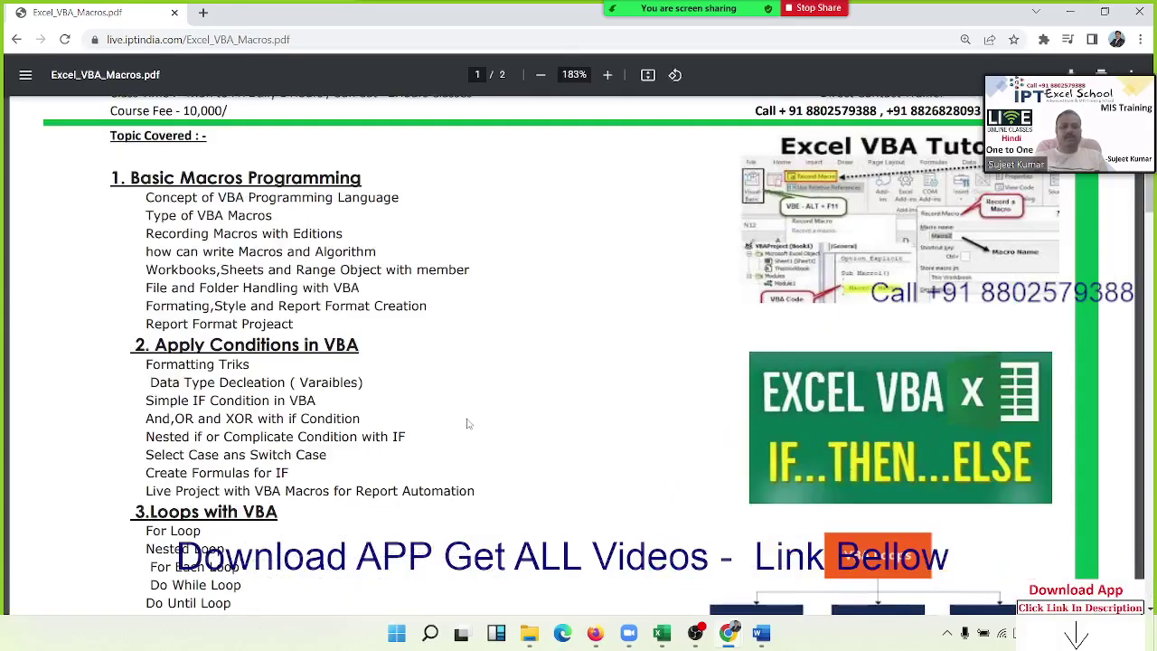
{"action": "scroll", "coordinate": [449, 402], "scroll_direction": "up", "scroll_amount": 3}
{"action": "scroll", "coordinate": [449, 402], "scroll_direction": "down", "scroll_amount": 1}
{"action": "scroll", "coordinate": [449, 402], "scroll_direction": "down", "scroll_amount": 4}
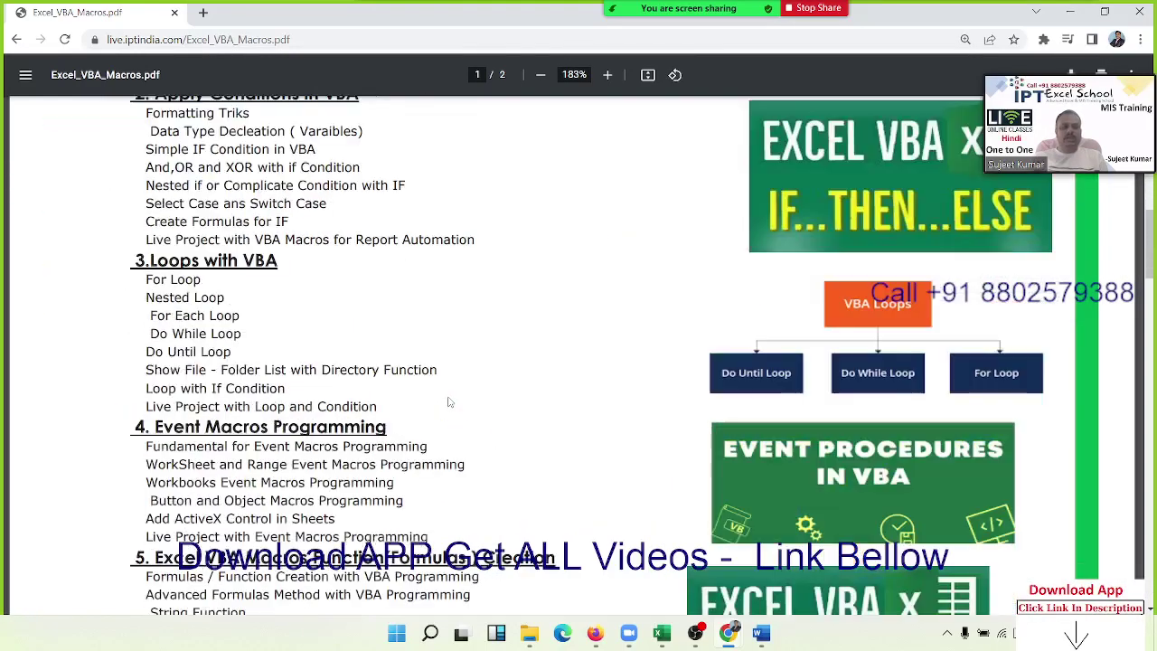
{"action": "scroll", "coordinate": [449, 402], "scroll_direction": "down", "scroll_amount": 5}
{"action": "scroll", "coordinate": [449, 402], "scroll_direction": "down", "scroll_amount": 5}
{"action": "scroll", "coordinate": [449, 402], "scroll_direction": "down", "scroll_amount": 4}
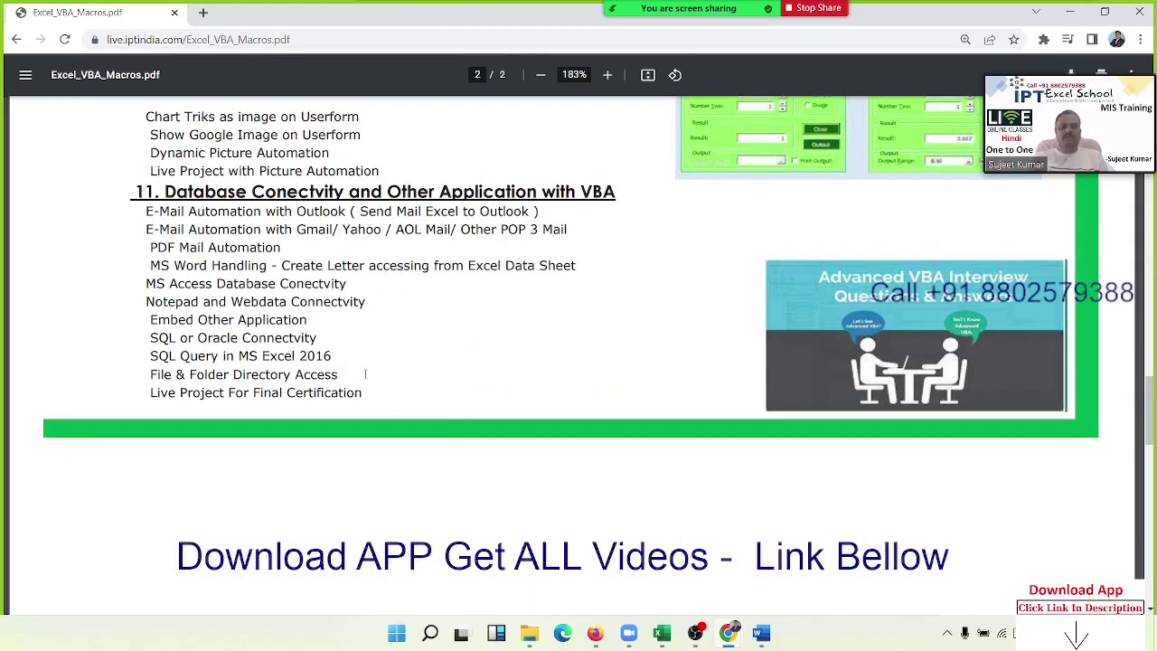
{"action": "left_click_drag", "start_coordinate": [363, 392], "coordinate": [267, 338]}
{"action": "double_click", "coordinate": [330, 392]}
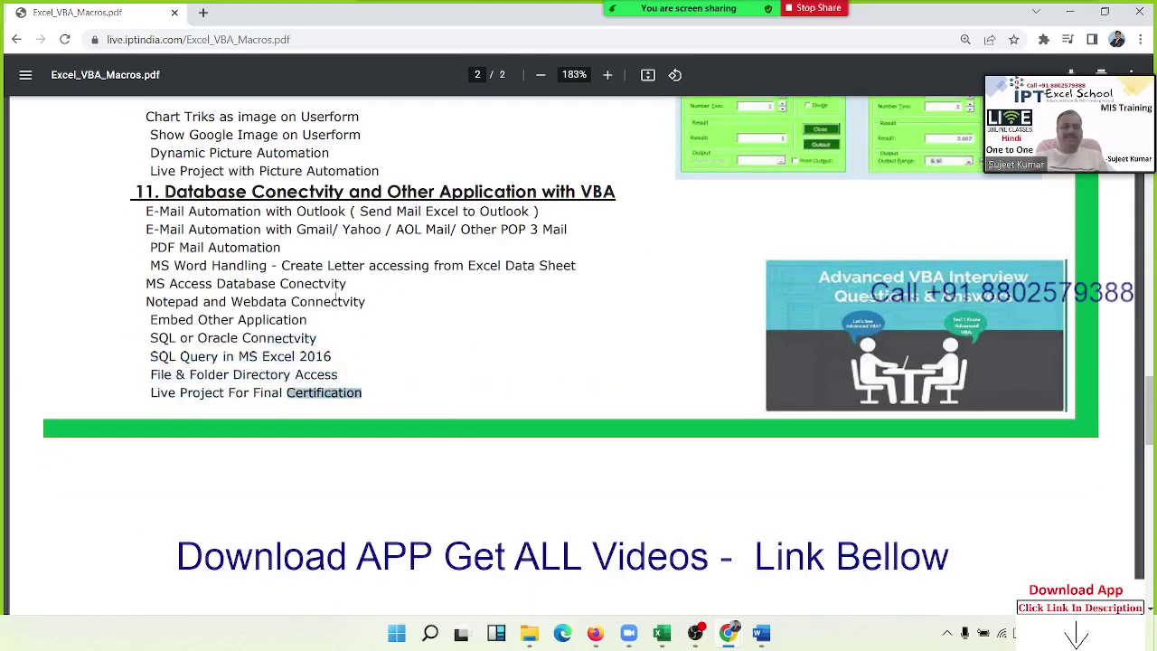
{"action": "double_click", "coordinate": [334, 176]}
{"action": "scroll", "coordinate": [390, 322], "scroll_direction": "up", "scroll_amount": 1}
{"action": "scroll", "coordinate": [387, 321], "scroll_direction": "up", "scroll_amount": 3}
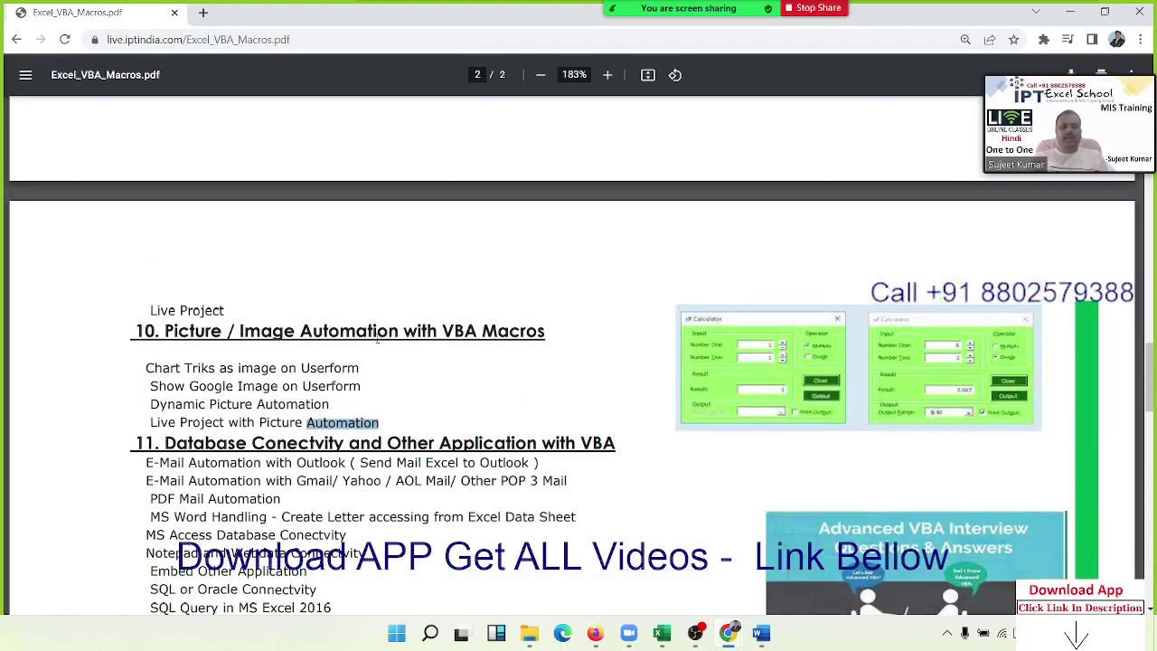
{"action": "scroll", "coordinate": [345, 352], "scroll_direction": "up", "scroll_amount": 5}
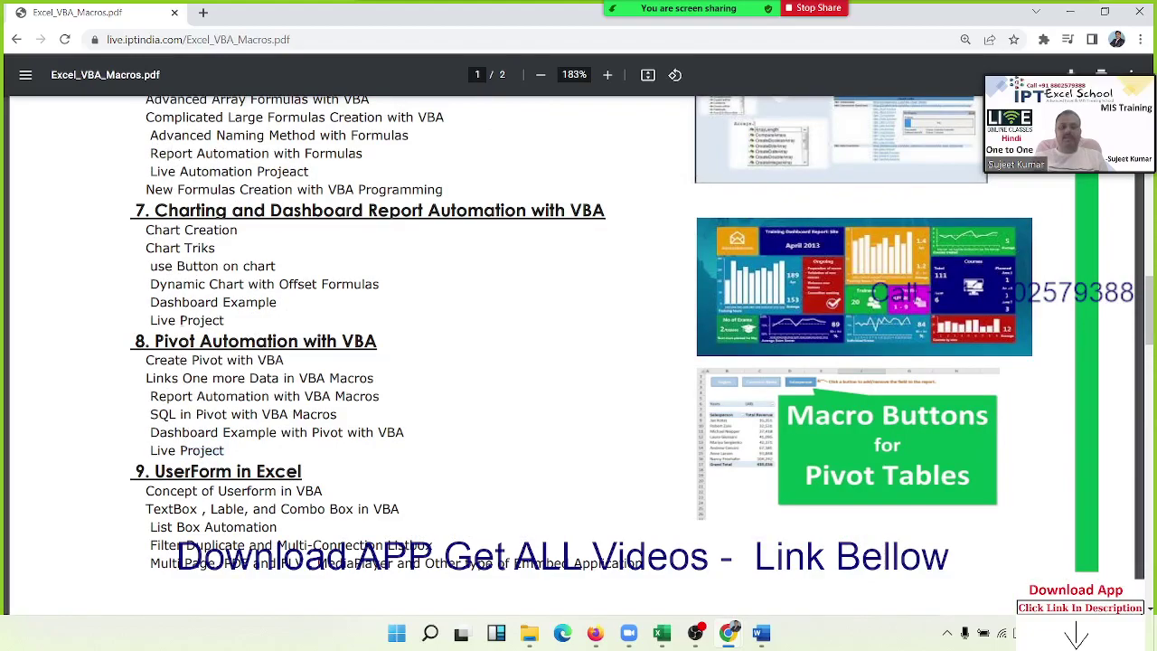
Step: Point out the live Project lines for functions, Event Macros, Loop and Condition, and report automation
{"action": "double_click", "coordinate": [271, 176]}
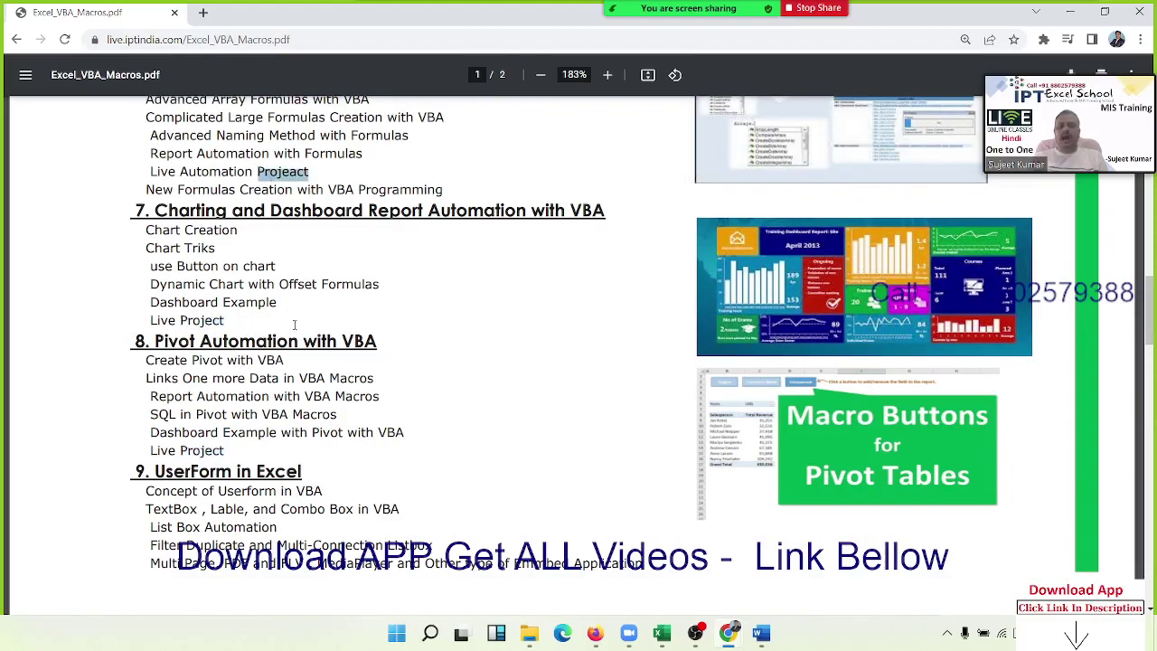
{"action": "scroll", "coordinate": [294, 323], "scroll_direction": "up", "scroll_amount": 3}
{"action": "double_click", "coordinate": [199, 310]}
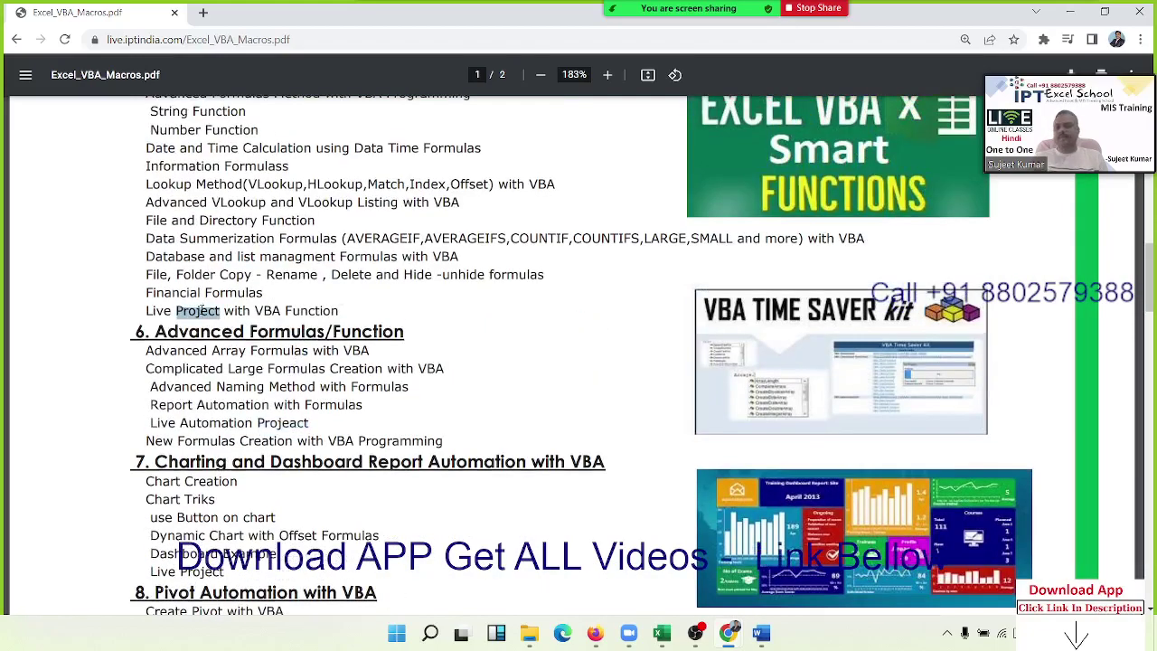
{"action": "scroll", "coordinate": [249, 325], "scroll_direction": "up", "scroll_amount": 5}
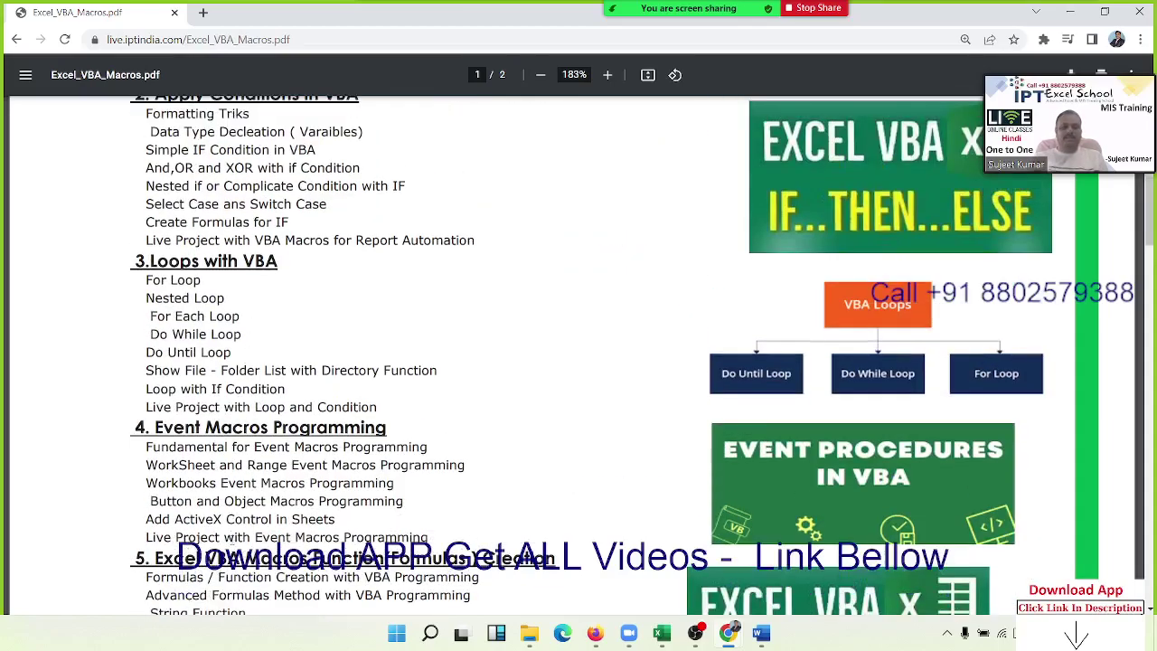
{"action": "double_click", "coordinate": [236, 536]}
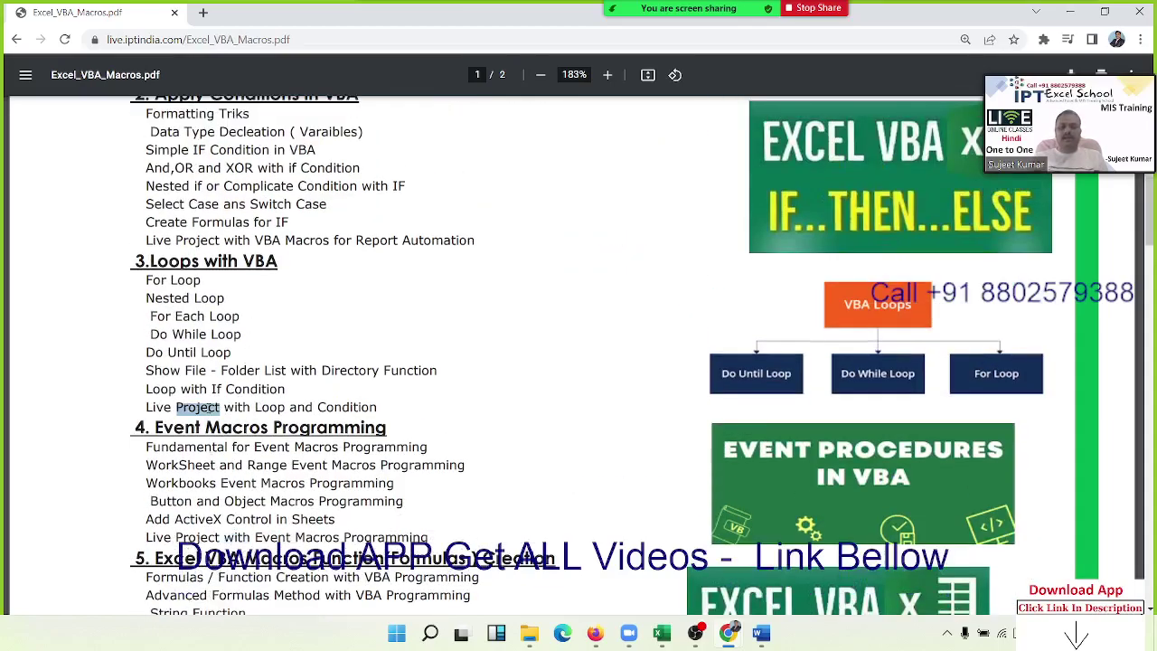
{"action": "triple_click", "coordinate": [208, 409]}
{"action": "double_click", "coordinate": [199, 240]}
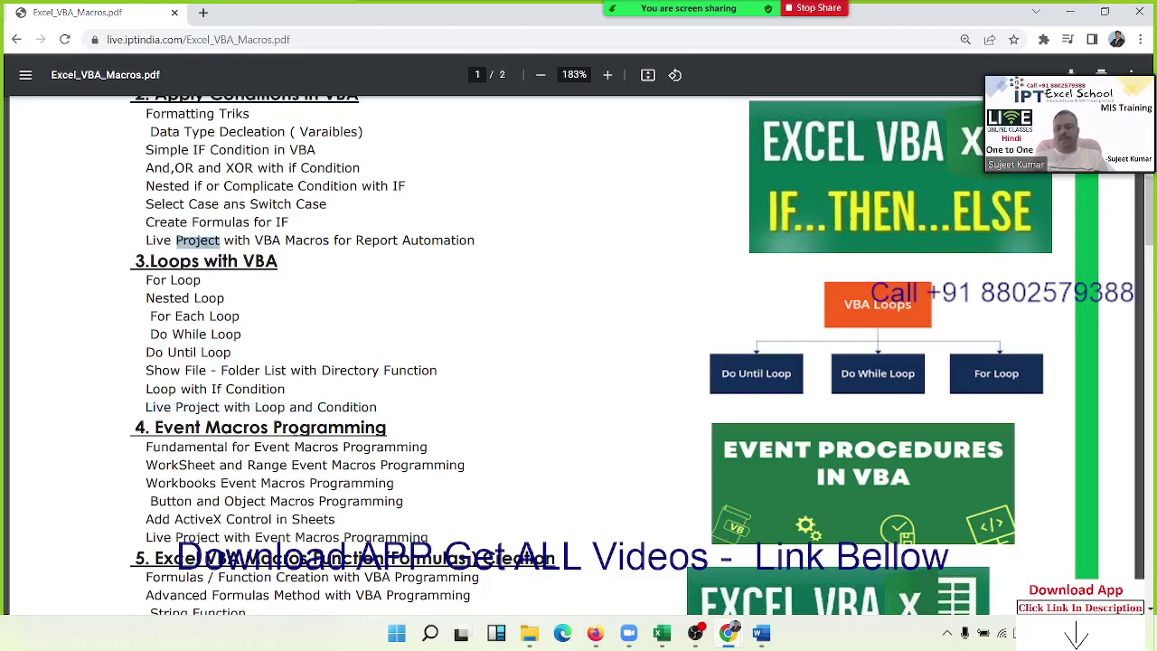
{"action": "scroll", "coordinate": [579, 353], "scroll_direction": "up", "scroll_amount": 3}
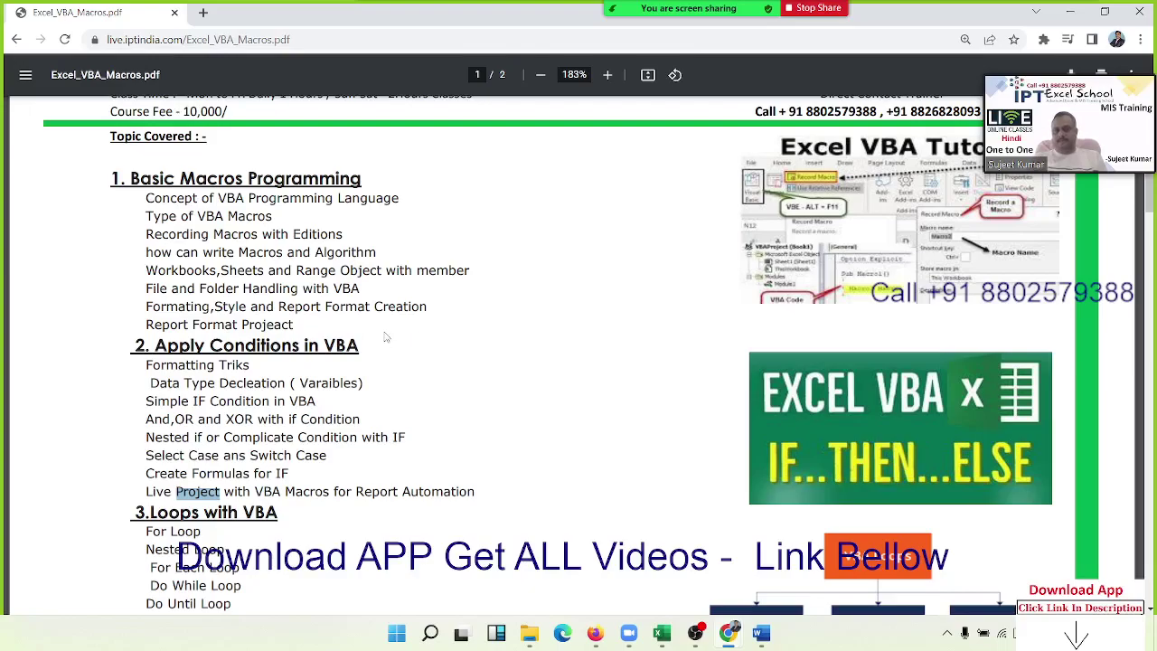
Step: Scroll through the outline once more, then minimize Chrome to return to Excel
{"action": "scroll", "coordinate": [386, 340], "scroll_direction": "down", "scroll_amount": 5}
{"action": "scroll", "coordinate": [386, 340], "scroll_direction": "down", "scroll_amount": 10}
{"action": "scroll", "coordinate": [386, 340], "scroll_direction": "down", "scroll_amount": 1}
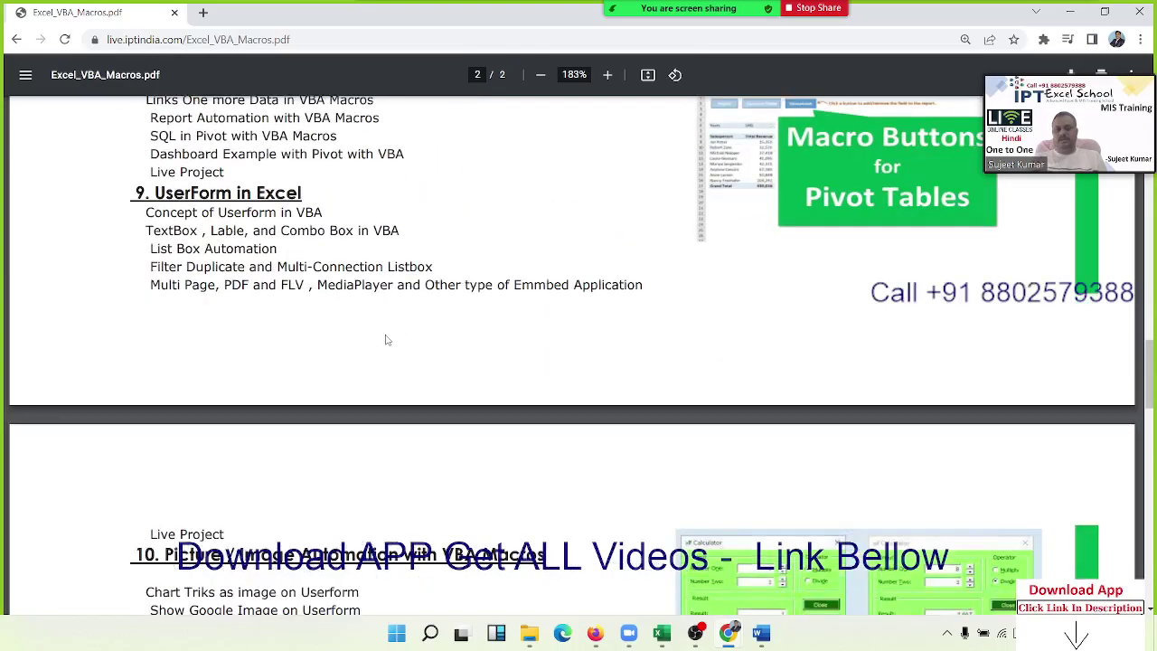
{"action": "scroll", "coordinate": [386, 342], "scroll_direction": "down", "scroll_amount": 5}
{"action": "scroll", "coordinate": [387, 344], "scroll_direction": "down", "scroll_amount": 5}
{"action": "scroll", "coordinate": [388, 345], "scroll_direction": "down", "scroll_amount": 2}
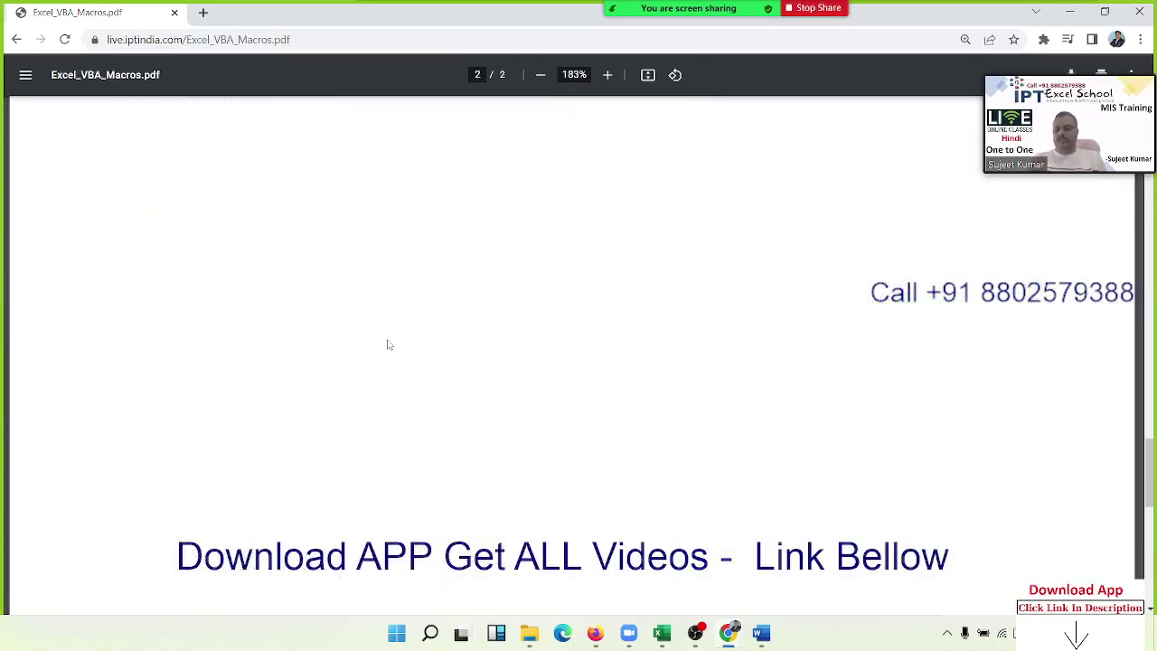
{"action": "scroll", "coordinate": [388, 345], "scroll_direction": "up", "scroll_amount": 10}
{"action": "scroll", "coordinate": [391, 343], "scroll_direction": "up", "scroll_amount": 8}
{"action": "scroll", "coordinate": [391, 343], "scroll_direction": "up", "scroll_amount": 6}
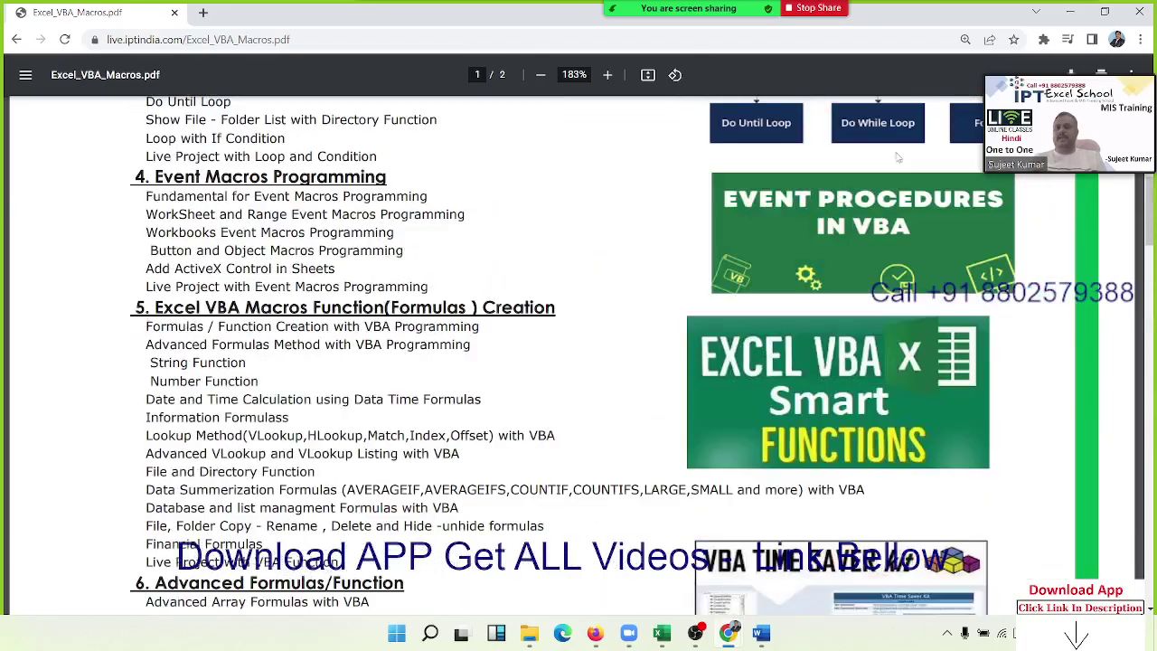
{"action": "scroll", "coordinate": [390, 343], "scroll_direction": "up", "scroll_amount": 3}
{"action": "left_click", "coordinate": [1069, 13]}
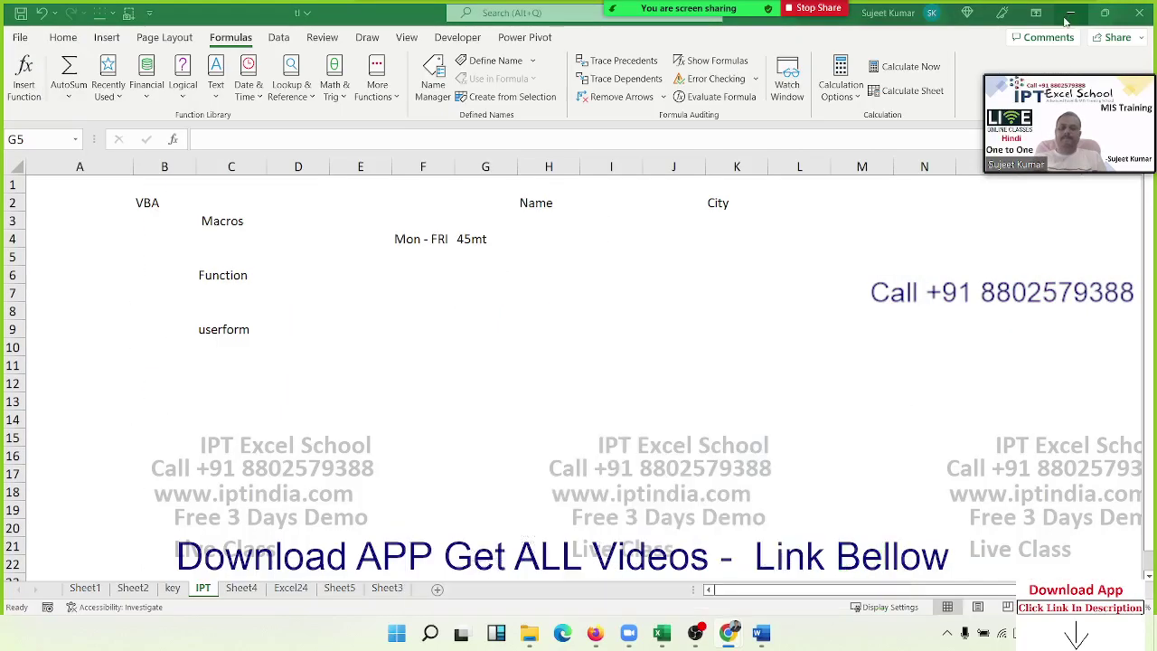
Step: Open the Zoom participants list and drag it right, off the centre of the IPT sheet
{"action": "mouse_move", "coordinate": [659, 20]}
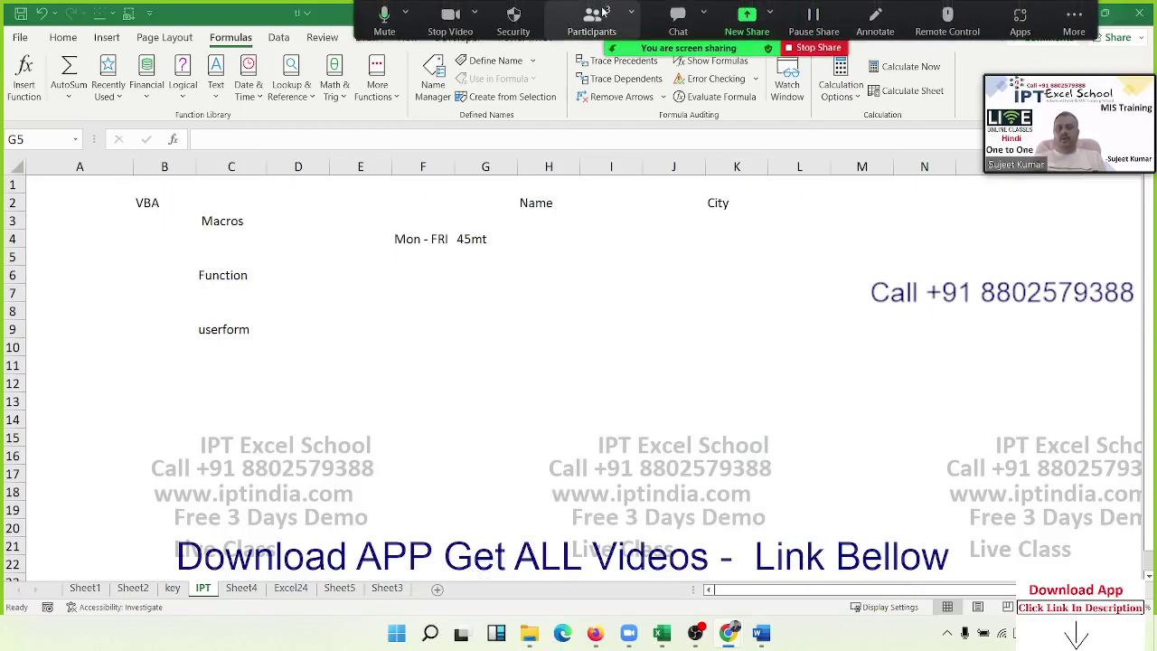
{"action": "left_click", "coordinate": [596, 16]}
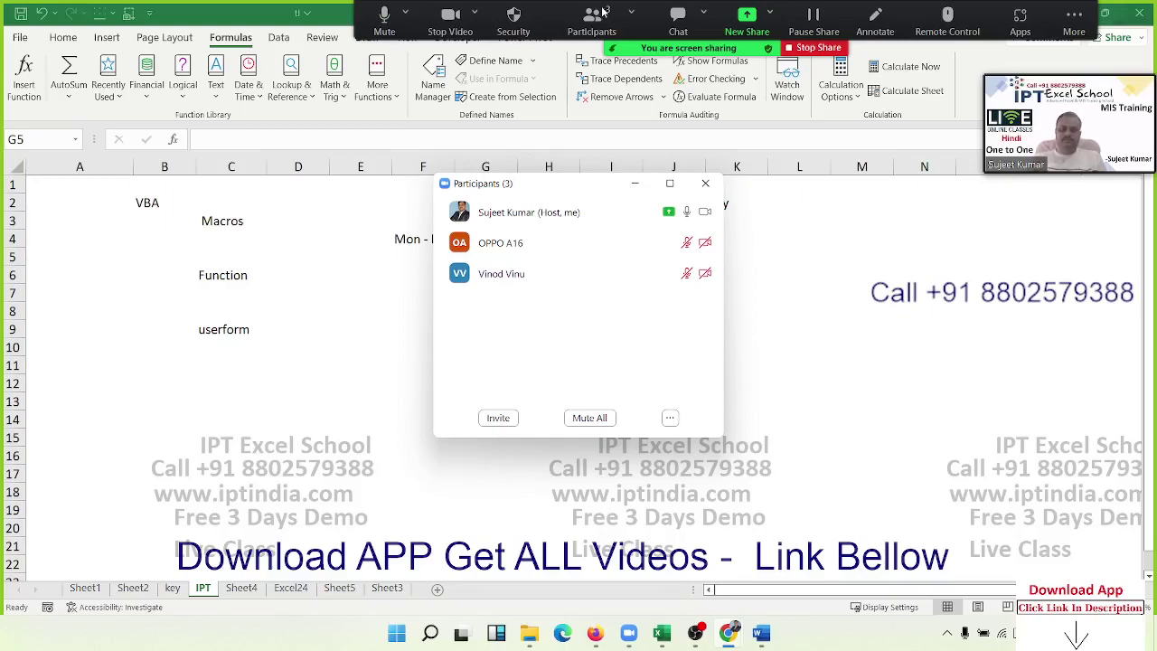
{"action": "mouse_move", "coordinate": [581, 186]}
{"action": "left_mouse_down"}
{"action": "mouse_move", "coordinate": [860, 220]}
{"action": "mouse_move", "coordinate": [893, 207]}
{"action": "left_mouse_up"}
{"action": "left_click", "coordinate": [569, 294]}
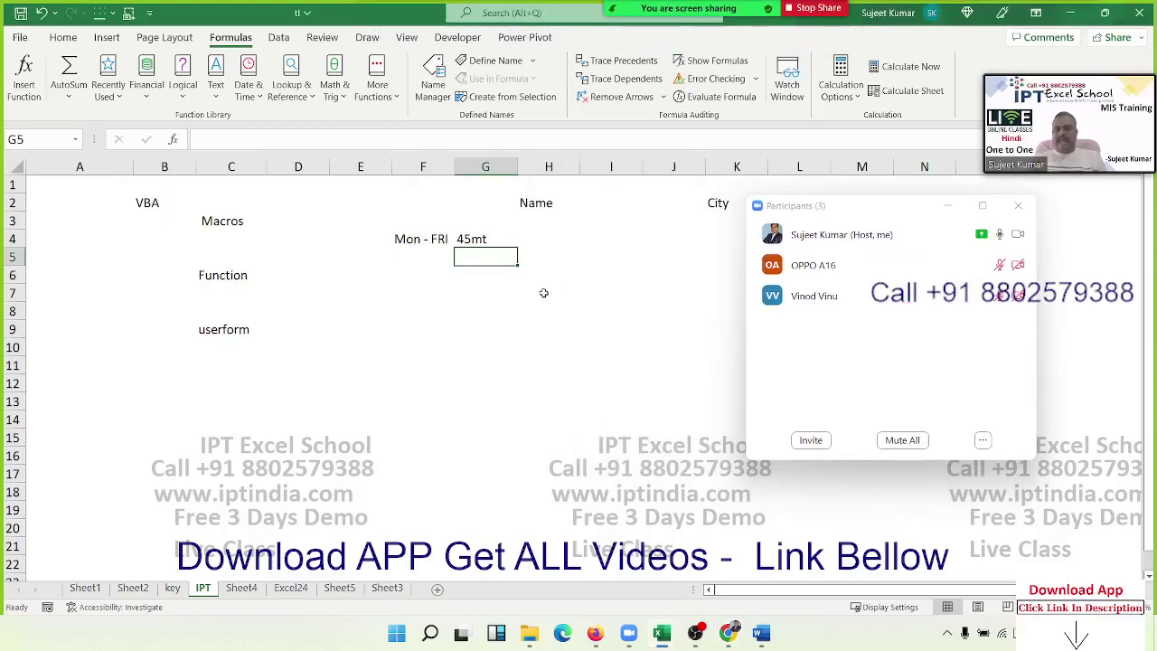
Step: Enter Kal in F6, then list 11am, 10am, 5pm and 10pm down G6 to G9
{"action": "left_click", "coordinate": [446, 296]}
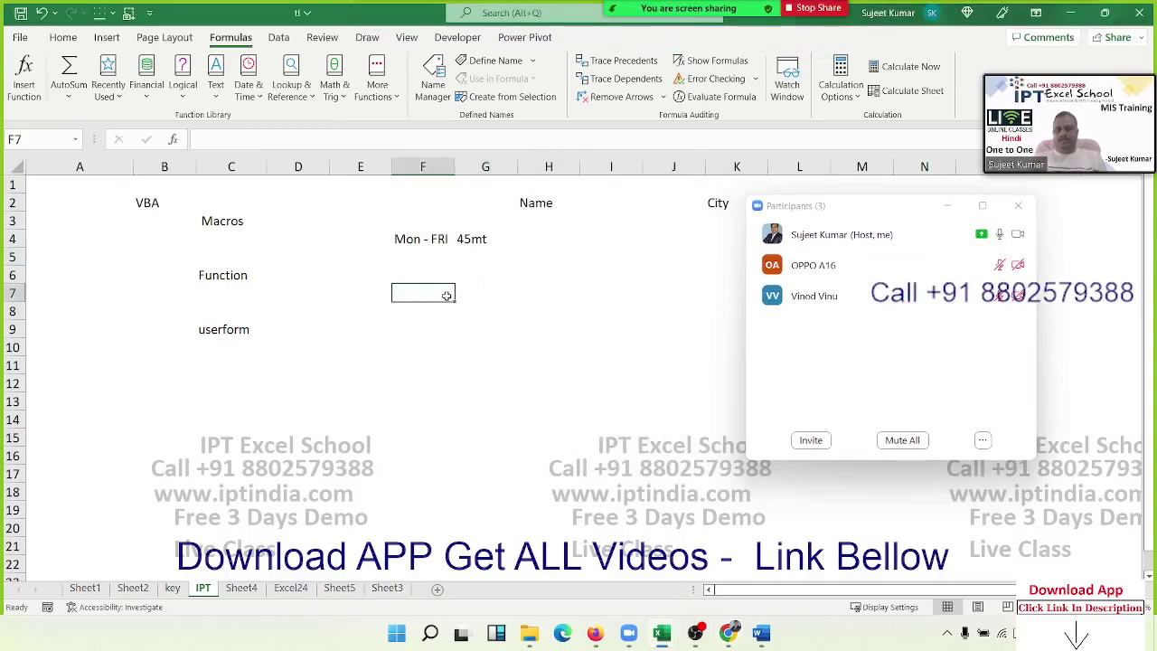
{"action": "left_click", "coordinate": [435, 279]}
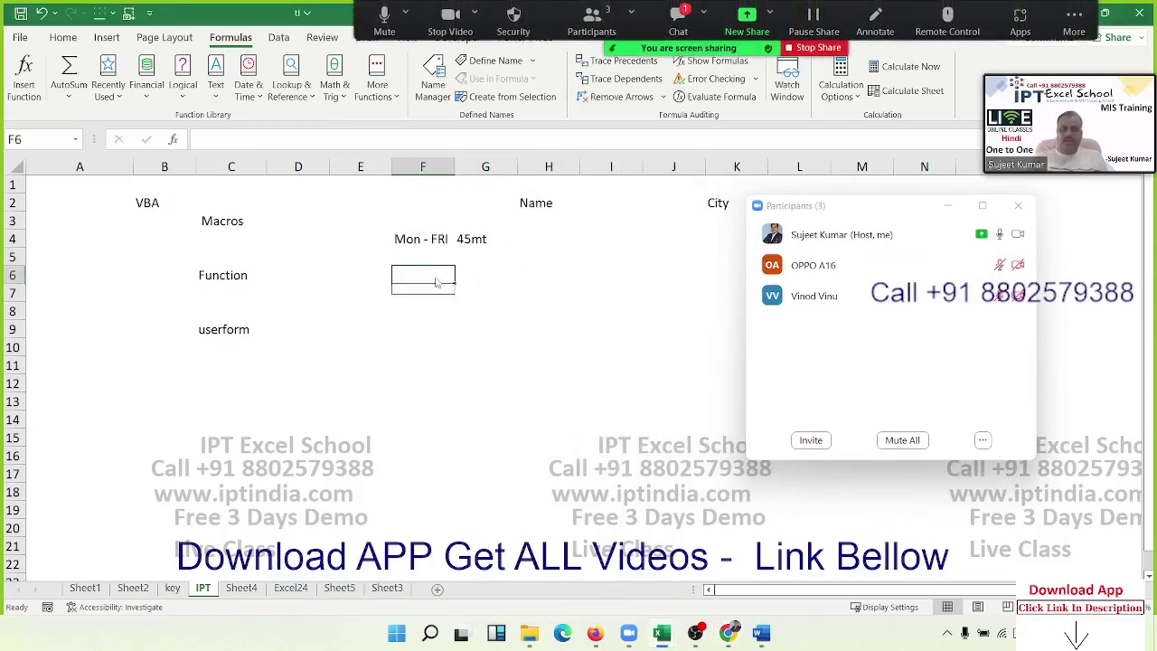
{"action": "type", "text": "Ka"}
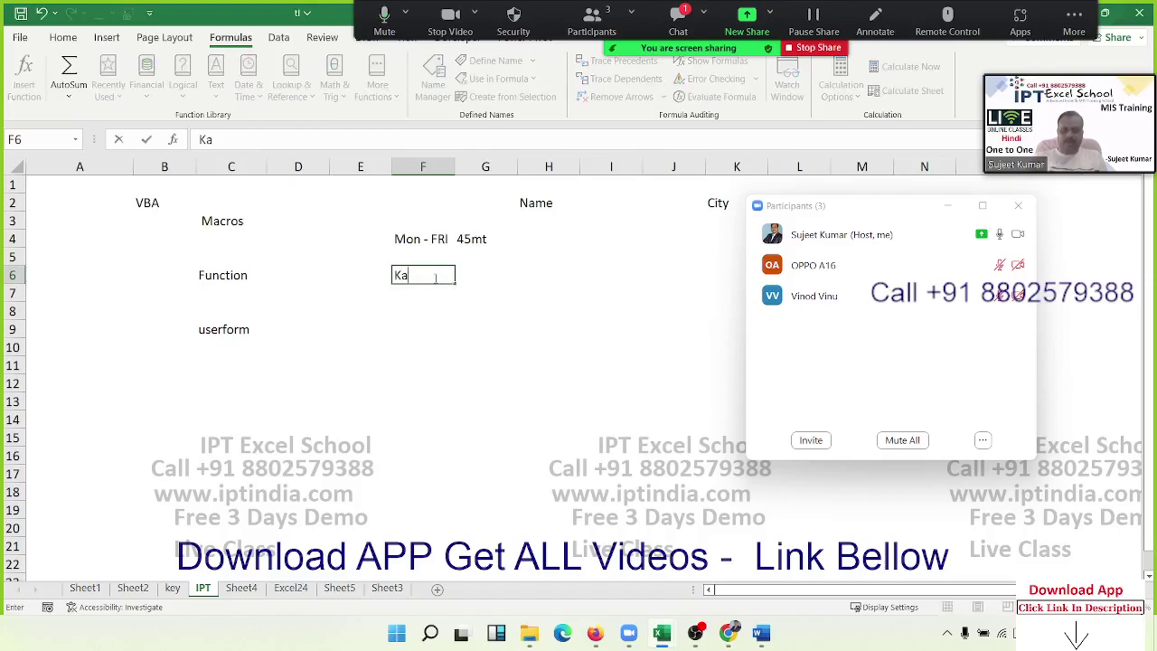
{"action": "type", "text": "l"}
{"action": "key", "text": "Tab"}
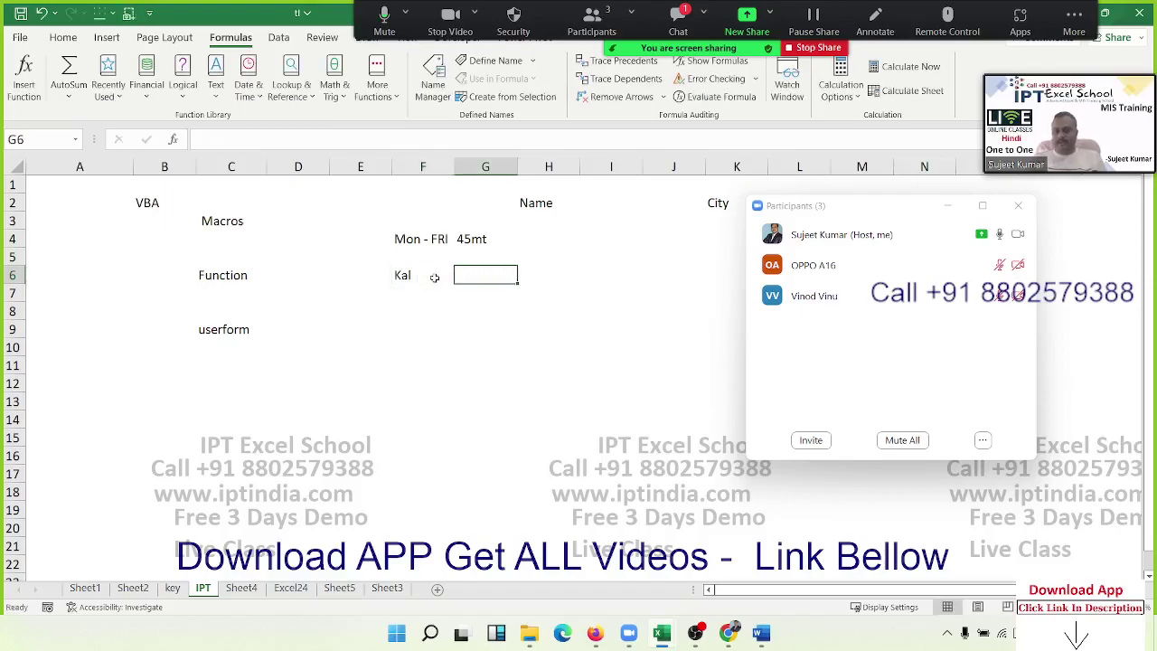
{"action": "type", "text": "11"}
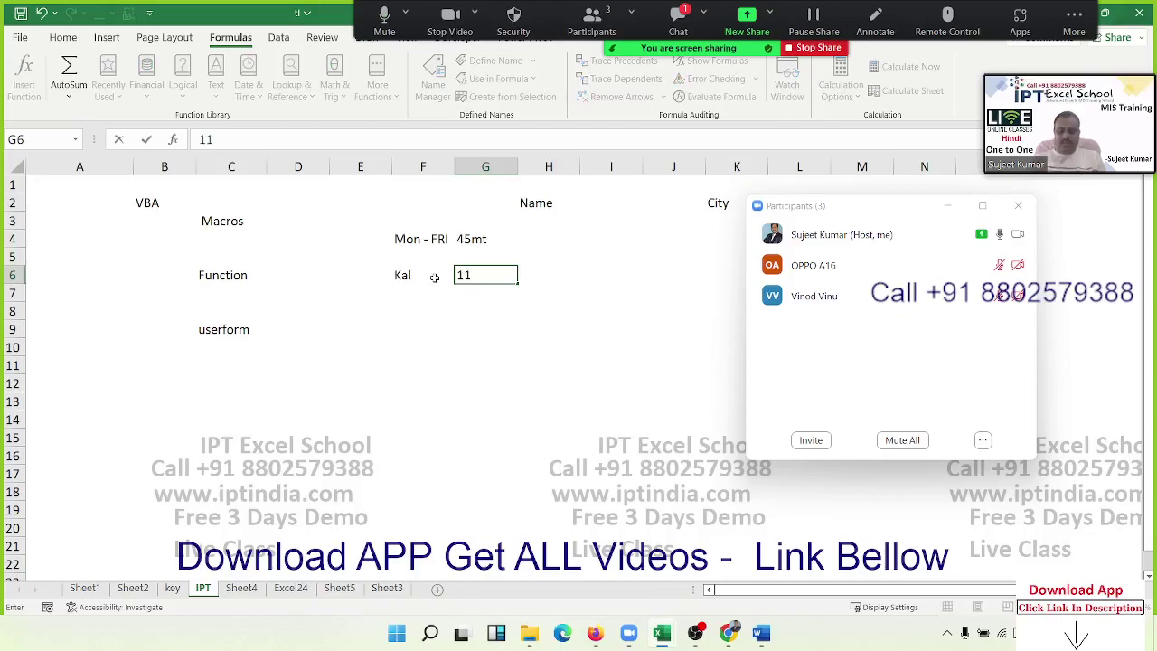
{"action": "type", "text": "am"}
{"action": "key", "text": "Return"}
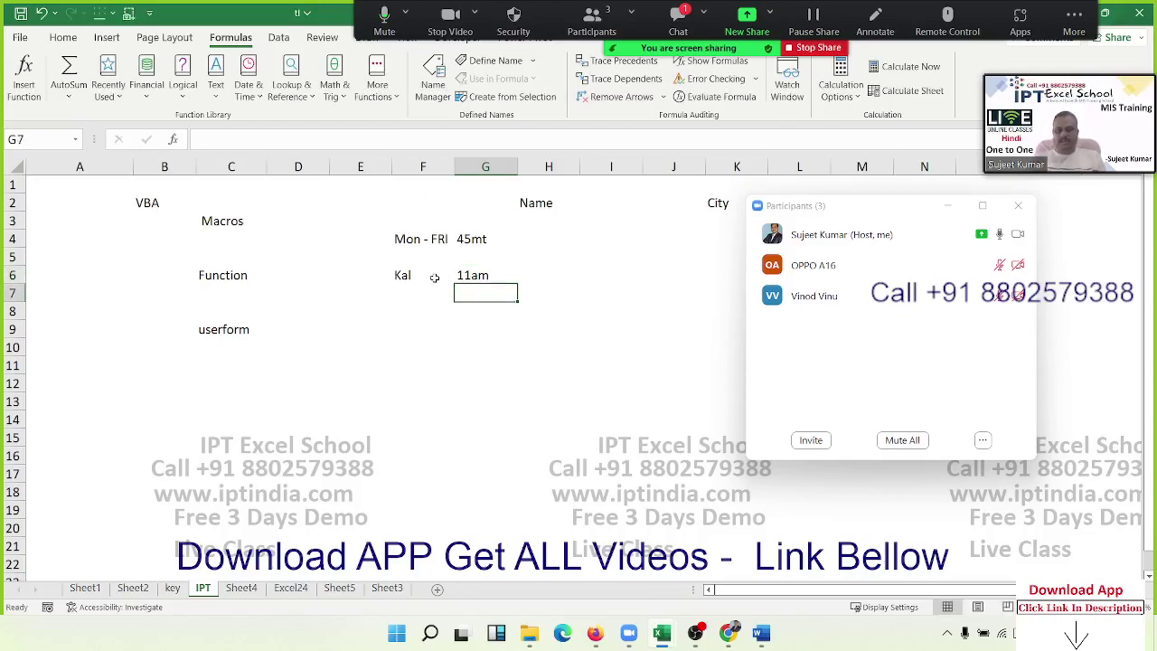
{"action": "type", "text": "10am"}
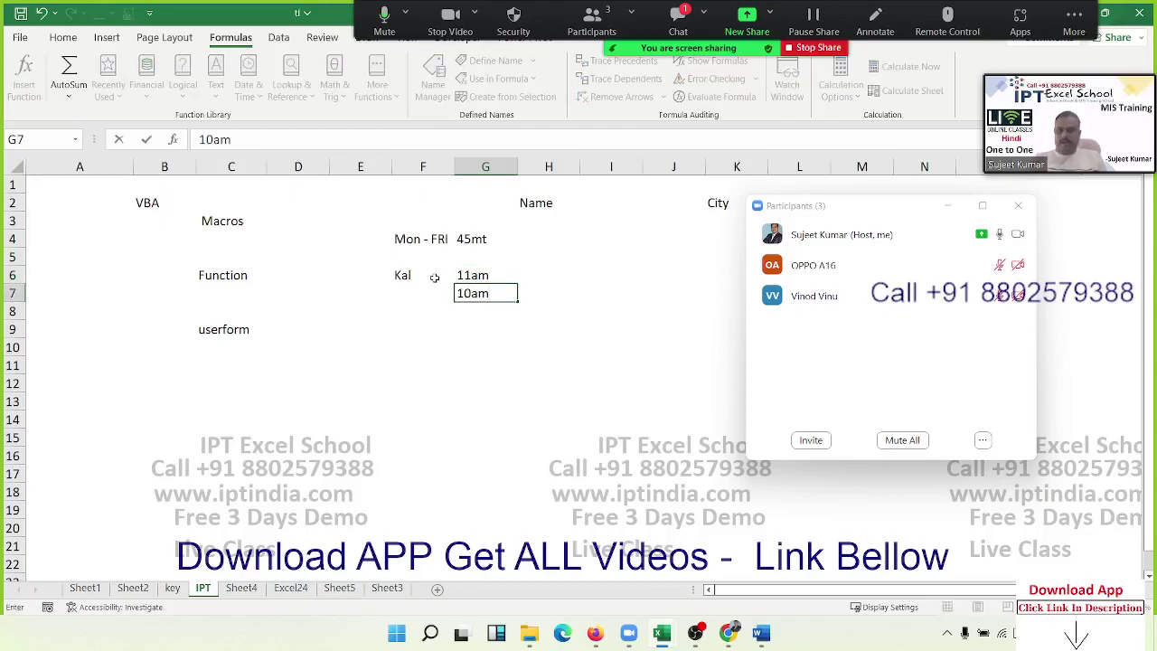
{"action": "key", "text": "Return"}
{"action": "type", "text": "5"}
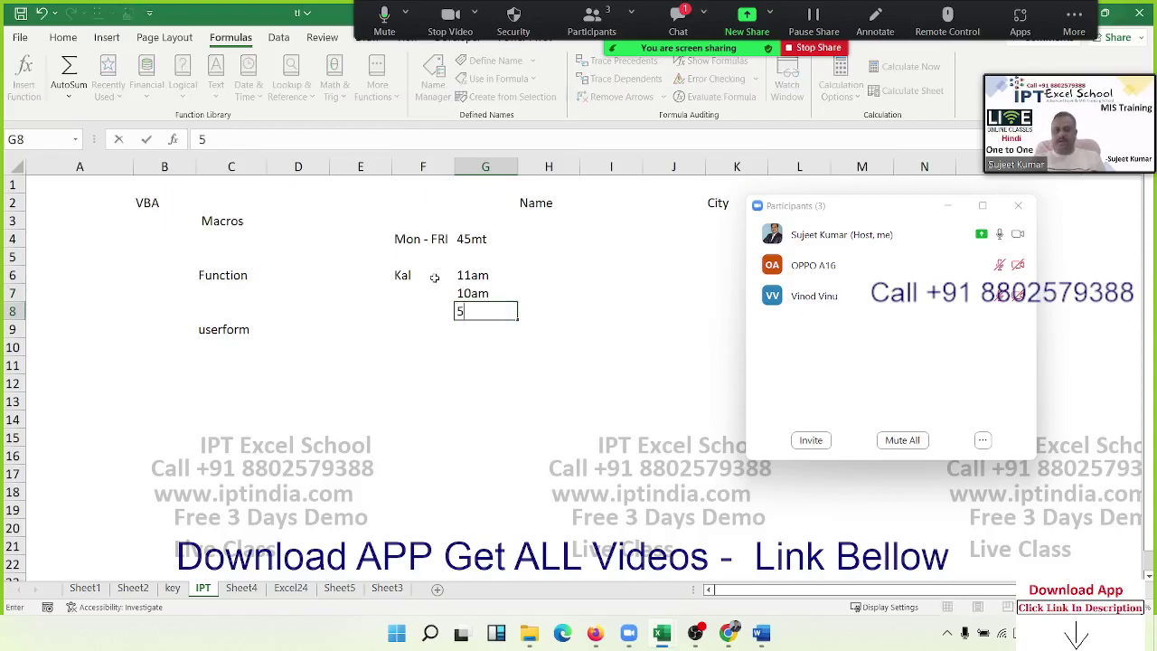
{"action": "type", "text": "pm"}
{"action": "key", "text": "Return"}
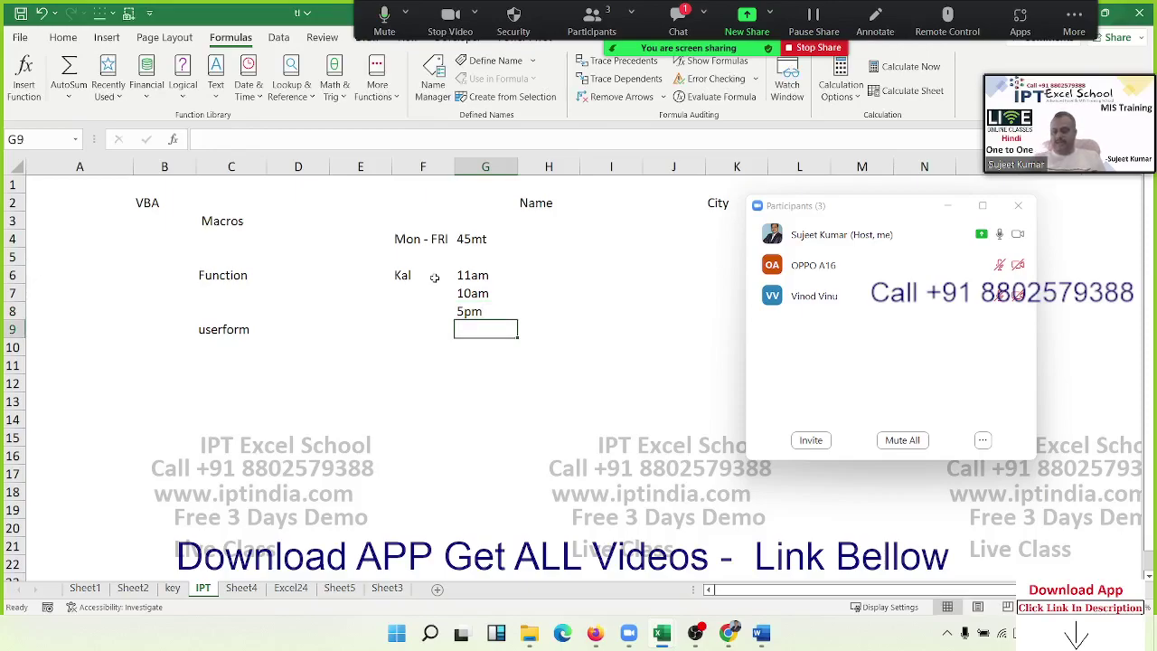
{"action": "type", "text": "10pm"}
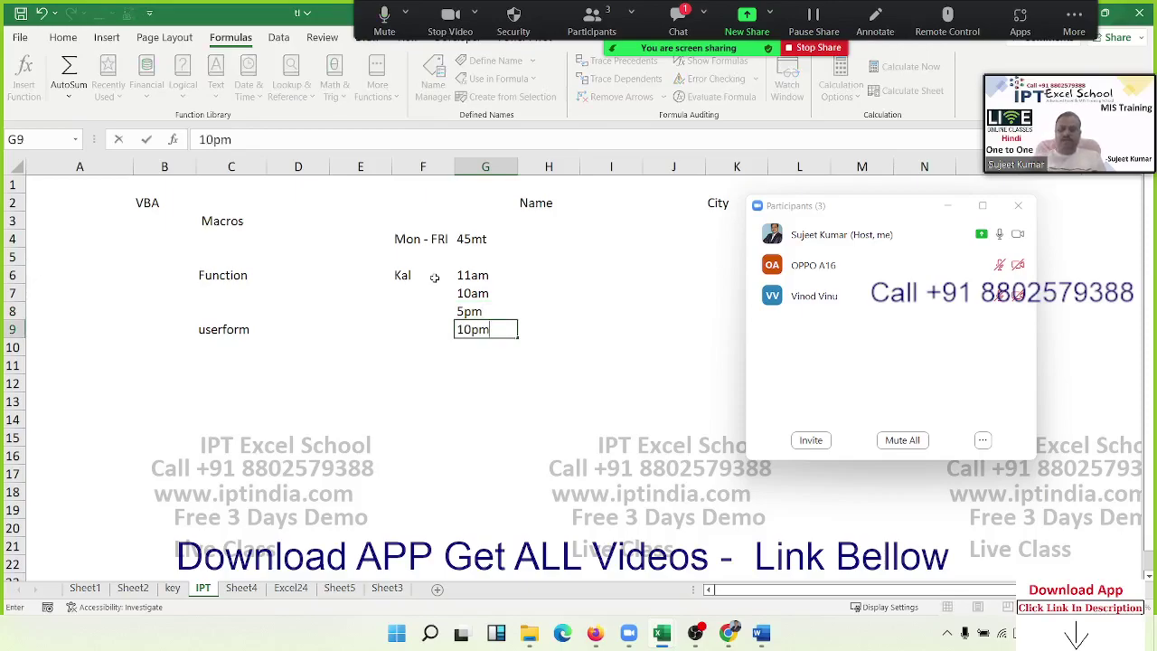
{"action": "key", "text": "Return"}
Step: Delete the stray Kal from F6 and select the class times G6:G9
{"action": "key", "text": "Up"}
{"action": "key", "text": "shift+Up"}
{"action": "key", "text": "shift+Up"}
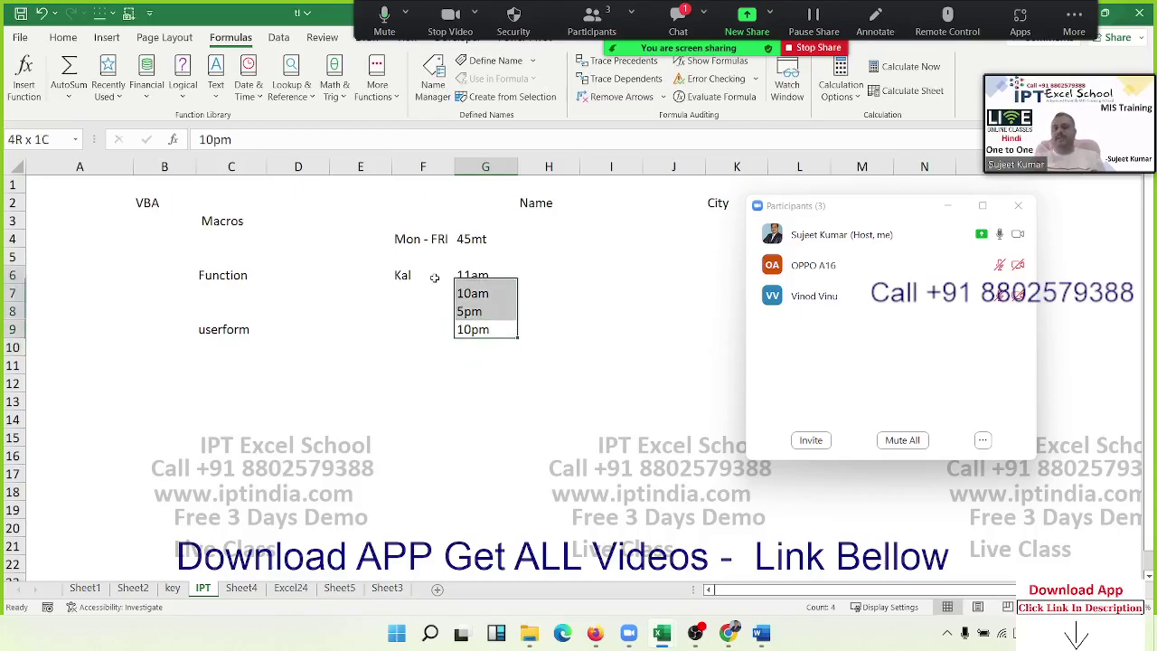
{"action": "key", "text": "shift+Up"}
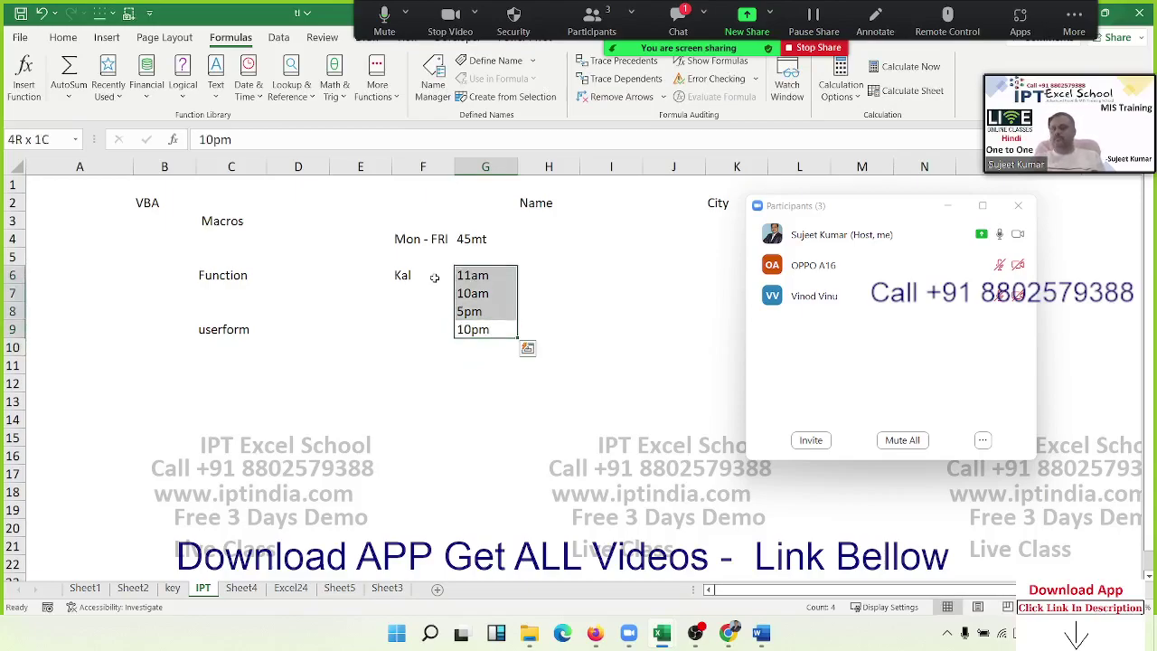
{"action": "key", "text": "Left"}
{"action": "key", "text": "Left"}
{"action": "key", "text": "Up"}
{"action": "key", "text": "Up"}
{"action": "key", "text": "Up"}
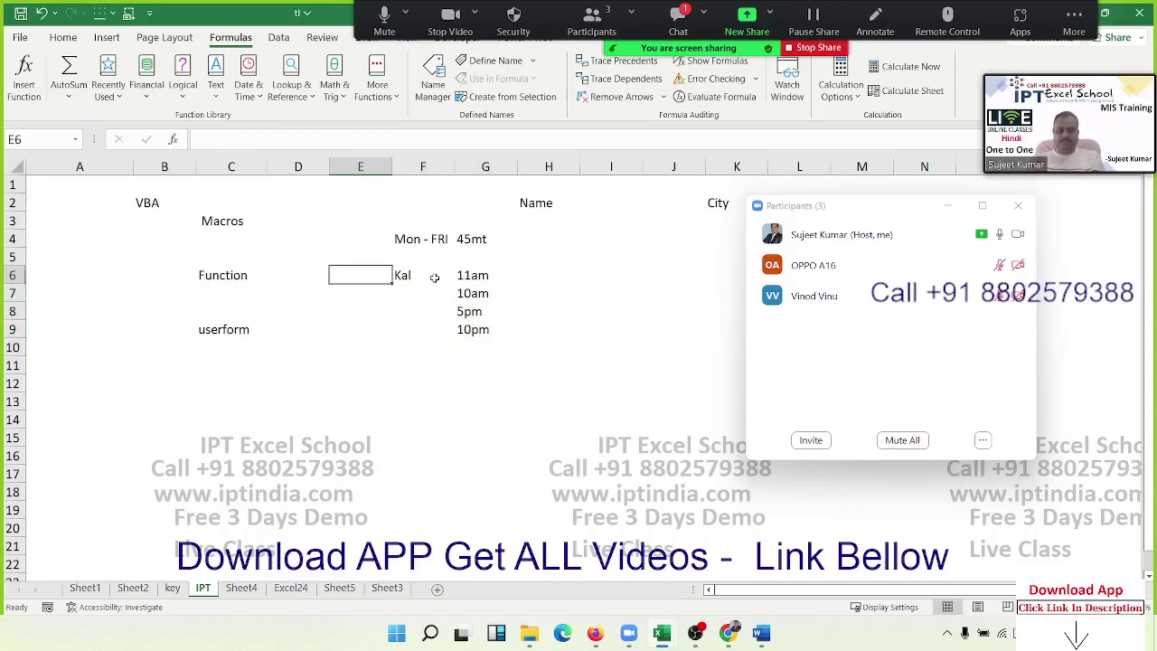
{"action": "key", "text": "Right"}
{"action": "key", "text": "Delete"}
{"action": "key", "text": "Right"}
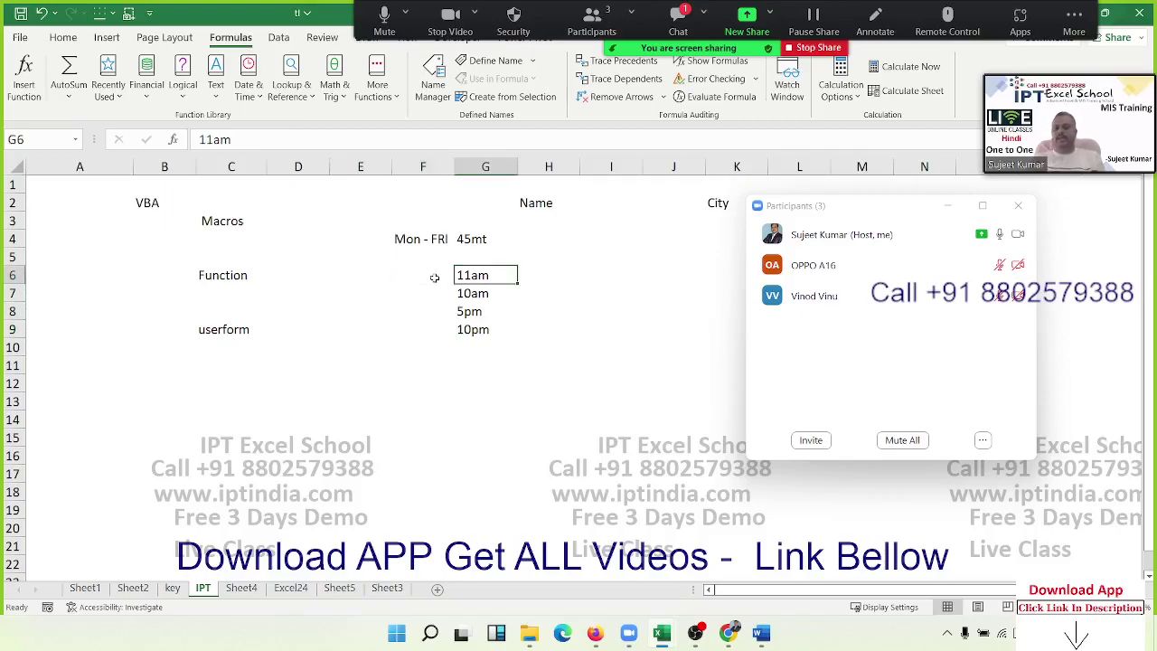
{"action": "key", "text": "shift+Down"}
{"action": "key", "text": "shift+Down"}
{"action": "key", "text": "shift+Down"}
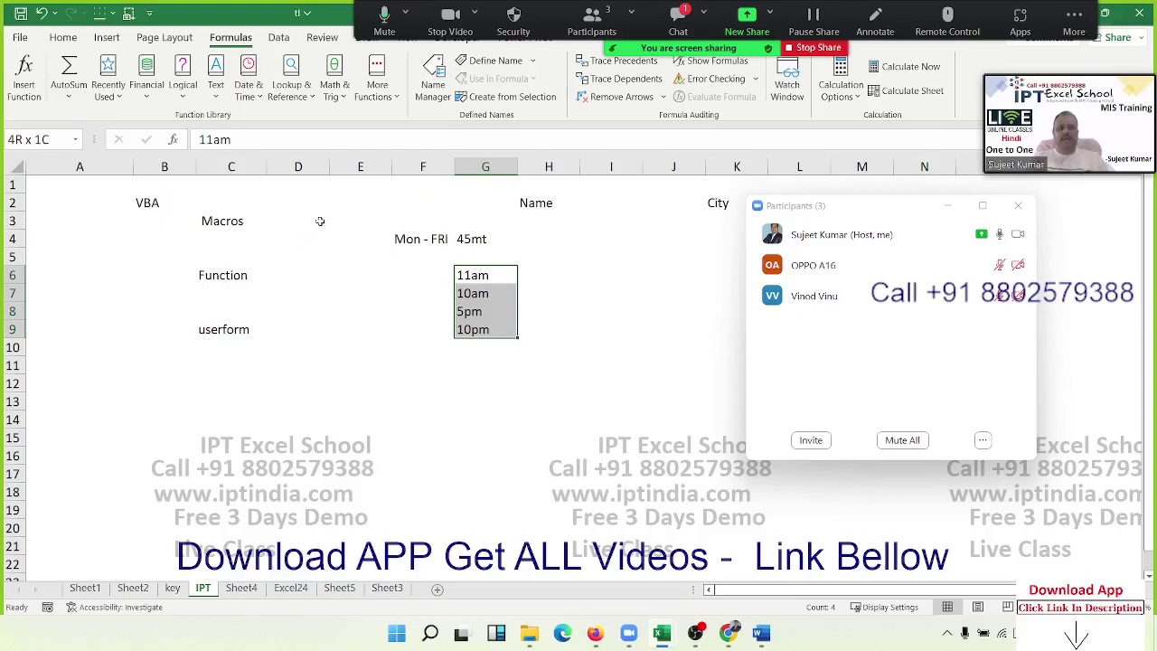
Step: Close the Zoom chat and open Macro Security from the Developer tab
{"action": "left_click", "coordinate": [352, 205]}
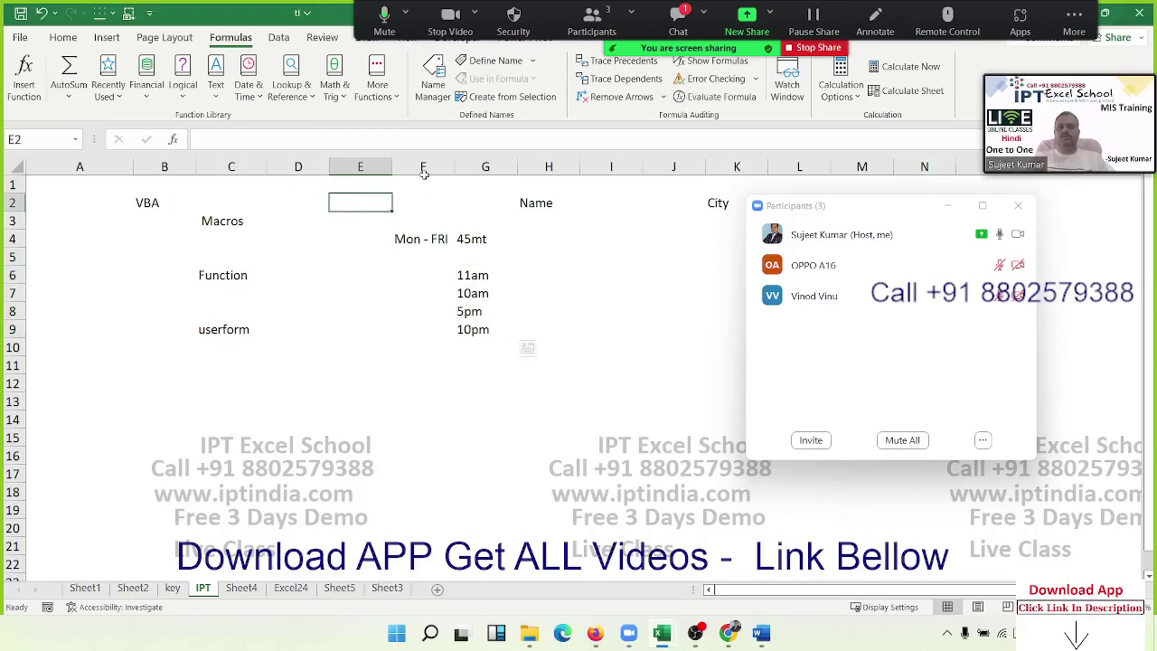
{"action": "left_click", "coordinate": [677, 20]}
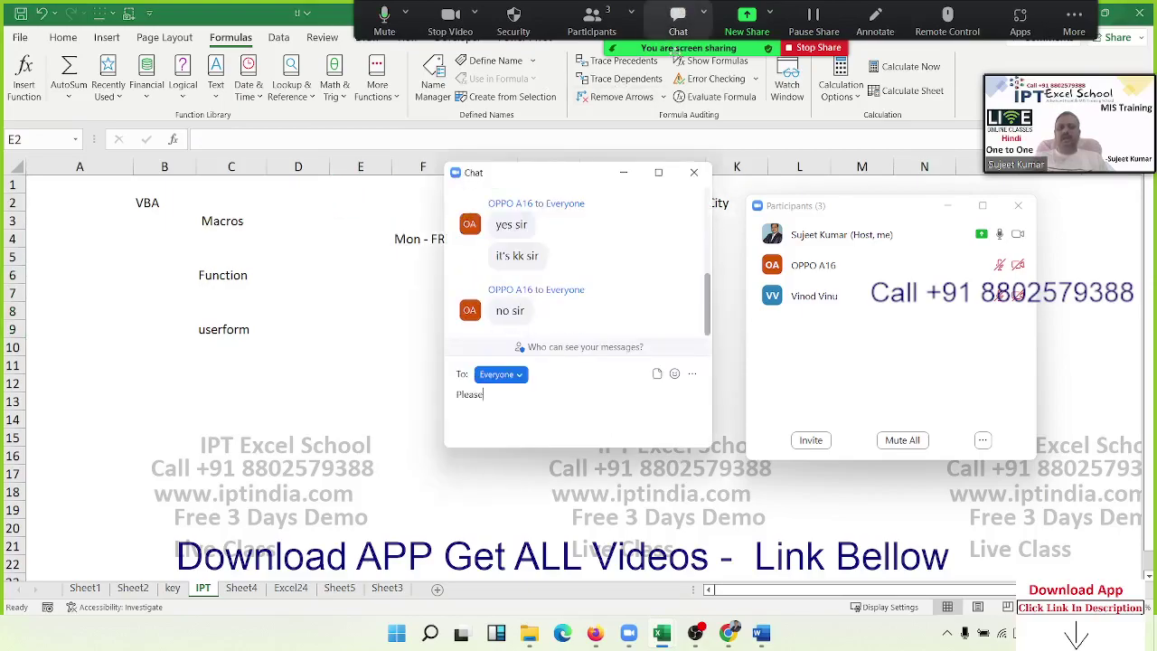
{"action": "left_click", "coordinate": [693, 172]}
{"action": "left_click", "coordinate": [457, 37]}
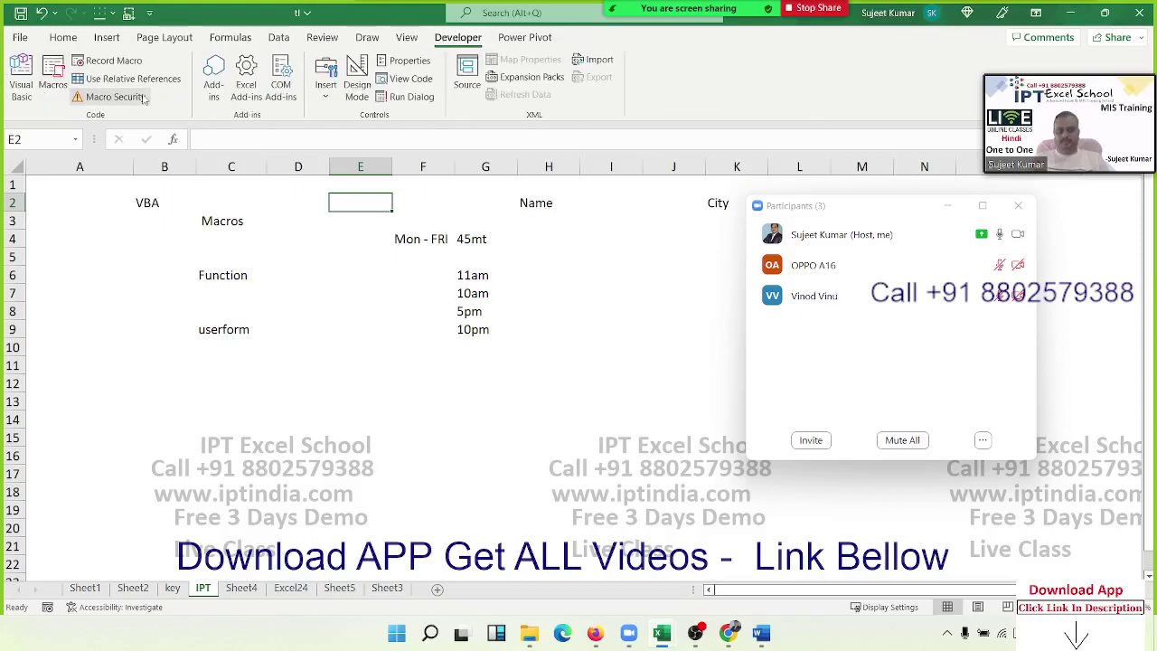
{"action": "left_click", "coordinate": [135, 98]}
Step: Verify Enable VBA macros is selected, then close the Trust Center without changes
{"action": "left_click_drag", "start_coordinate": [533, 80], "coordinate": [355, 64]}
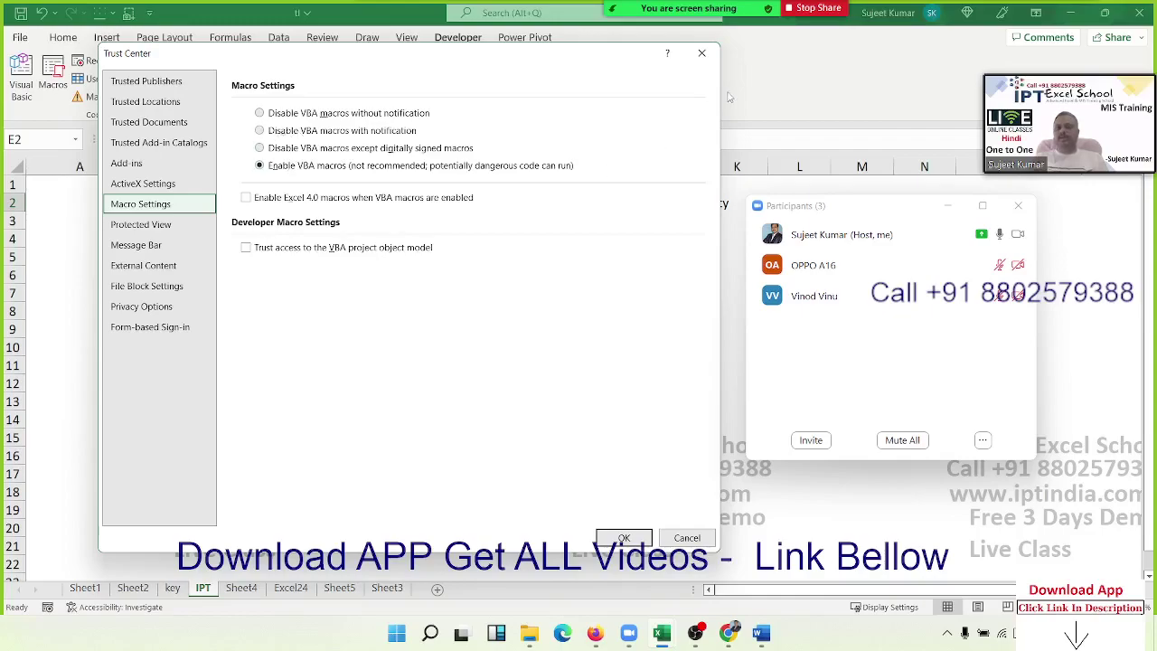
{"action": "left_click", "coordinate": [710, 57]}
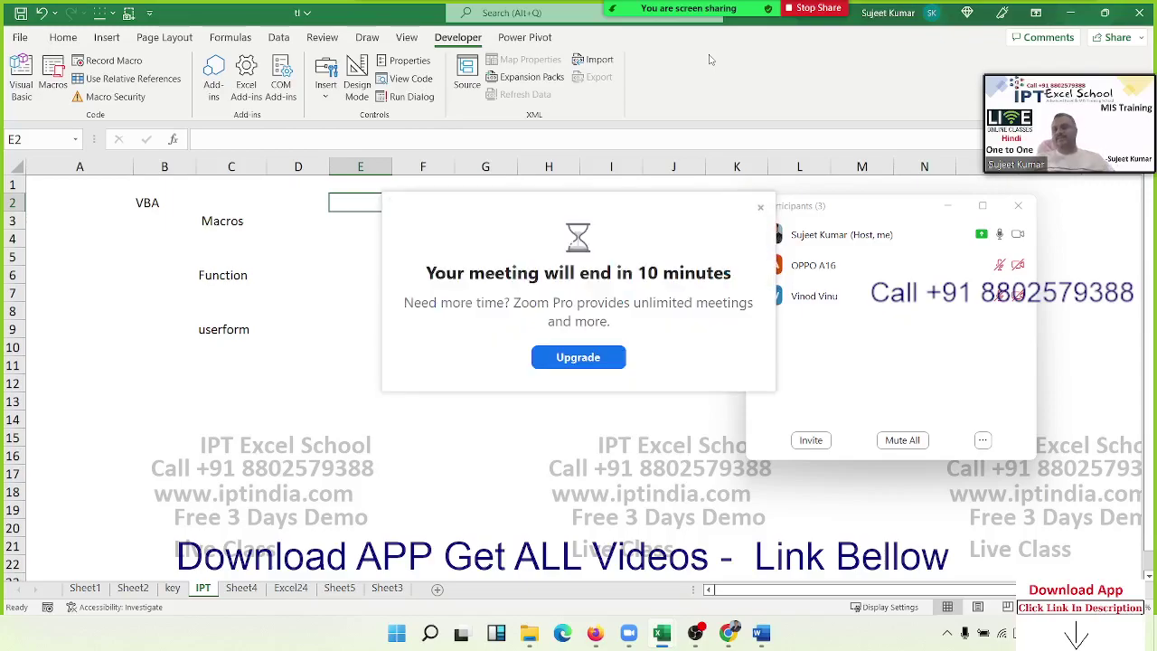
Step: Dismiss the Zoom 10-minute warning and select cell G13
{"action": "left_click", "coordinate": [760, 207]}
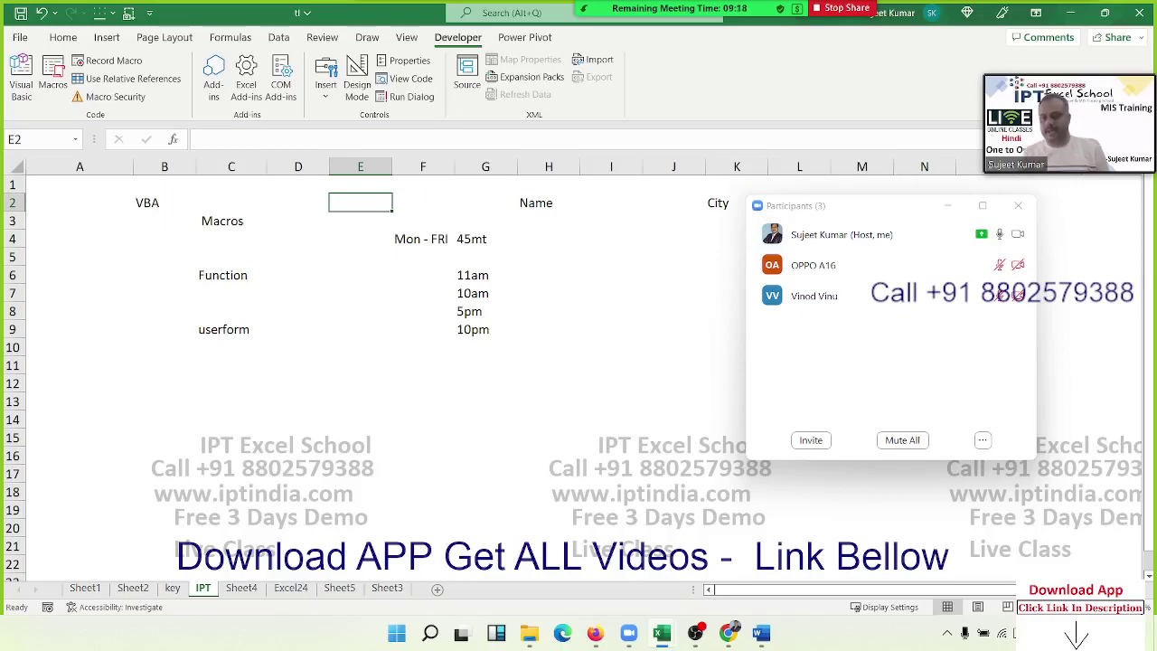
{"action": "left_click", "coordinate": [466, 405]}
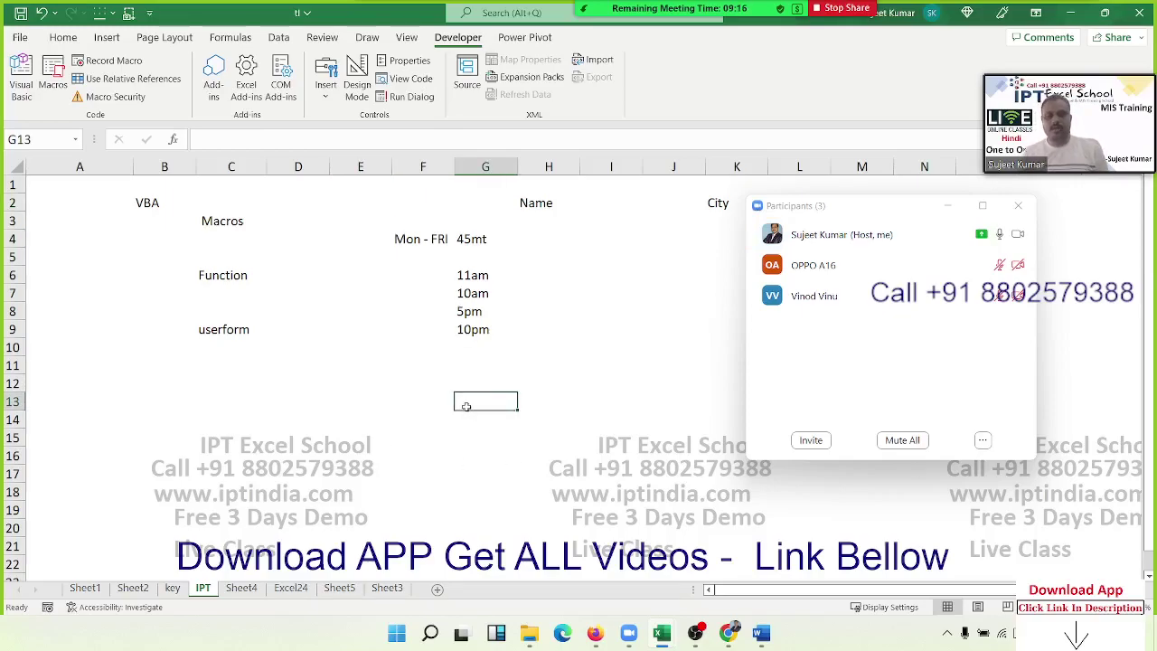